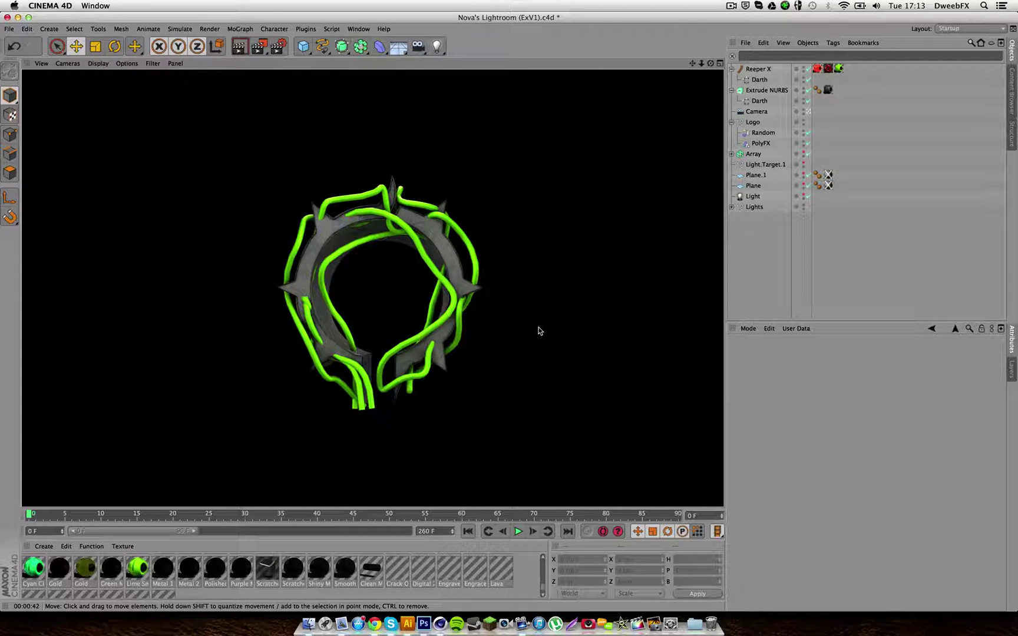
- Check the YouTube reply notifications in Mail and return to CINEMA 4D
{"action": "left_click", "coordinate": [340, 623]}
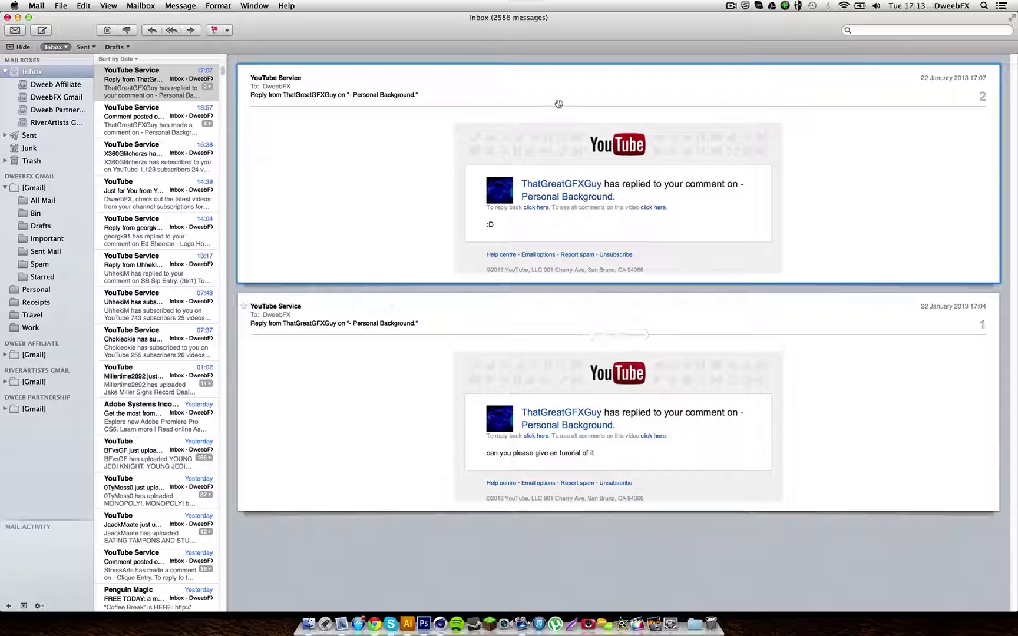
{"action": "left_click", "coordinate": [440, 625]}
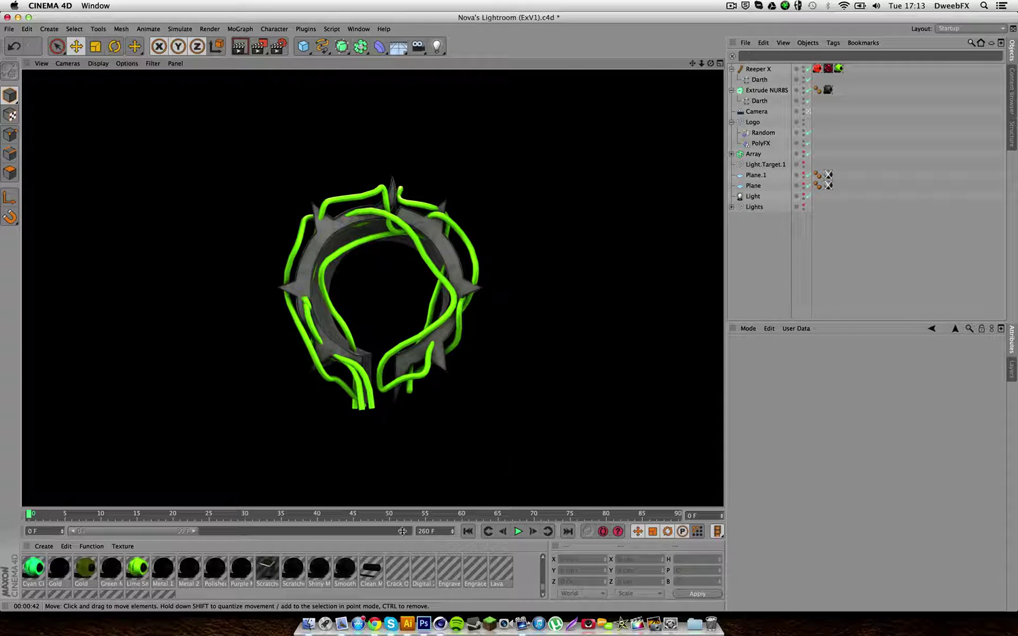
- Switch to Chrome and run a Google search in a new tab for "rapper x plugin cinema 4d"
{"action": "left_click", "coordinate": [375, 623]}
{"action": "left_click", "coordinate": [694, 24]}
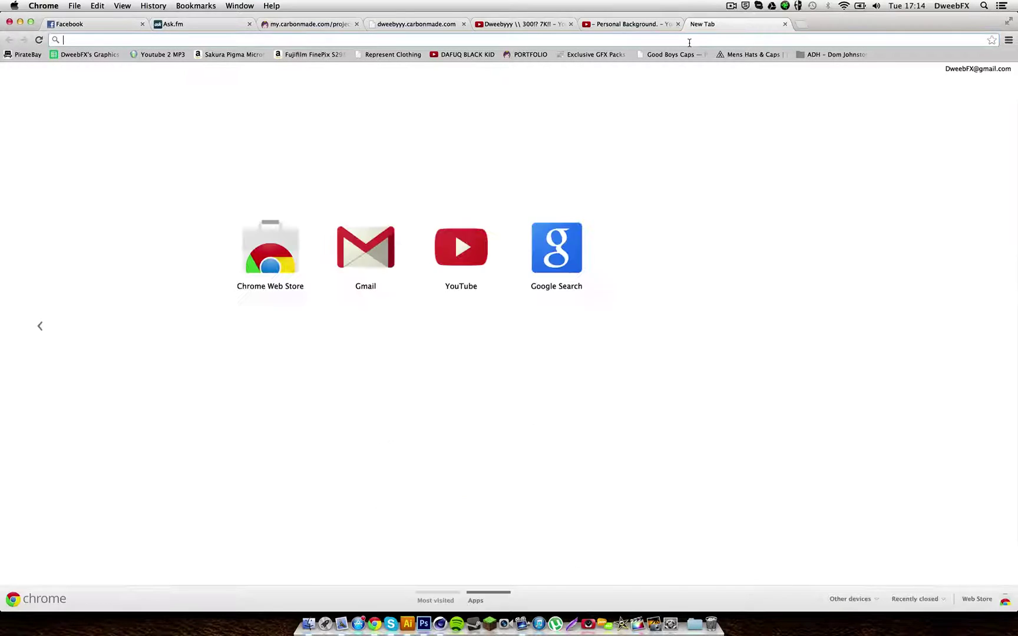
{"action": "type", "text": "greeper x"}
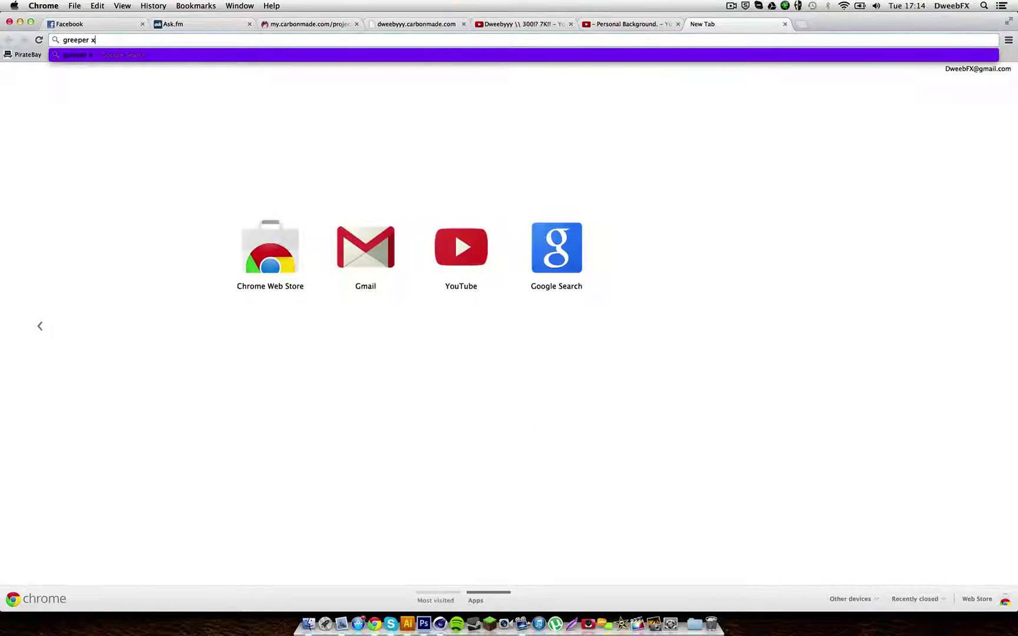
{"action": "key", "text": "BackSpace"}
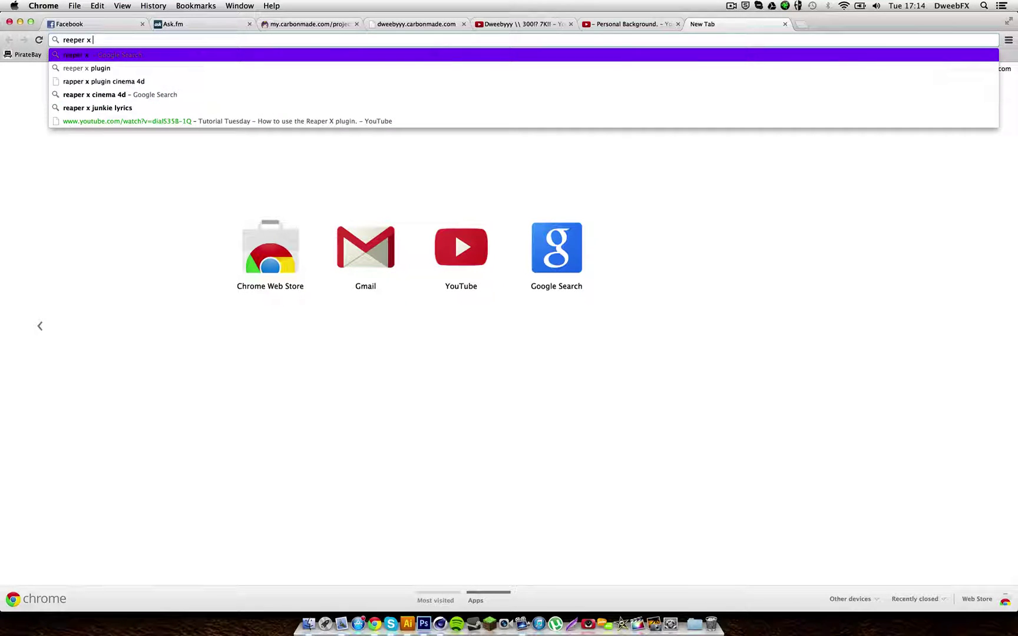
{"action": "key", "text": "Down"}
{"action": "key", "text": "Down"}
{"action": "key", "text": "Return"}
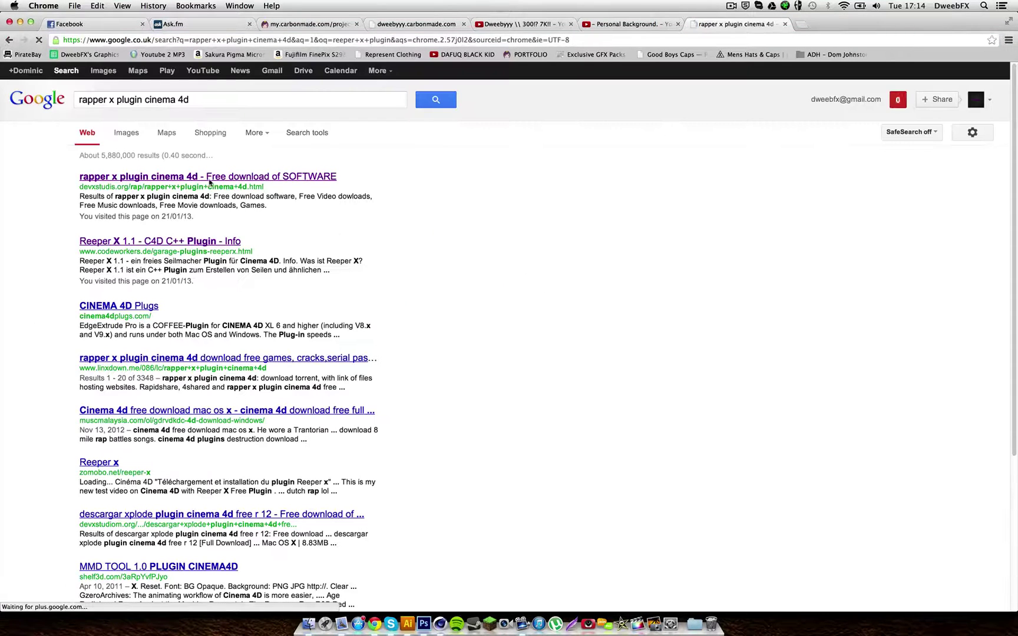
- Review the Reeper X 1.1 plugin page on codeworkers.de, close its tab, and return to CINEMA 4D
{"action": "left_click", "coordinate": [171, 241]}
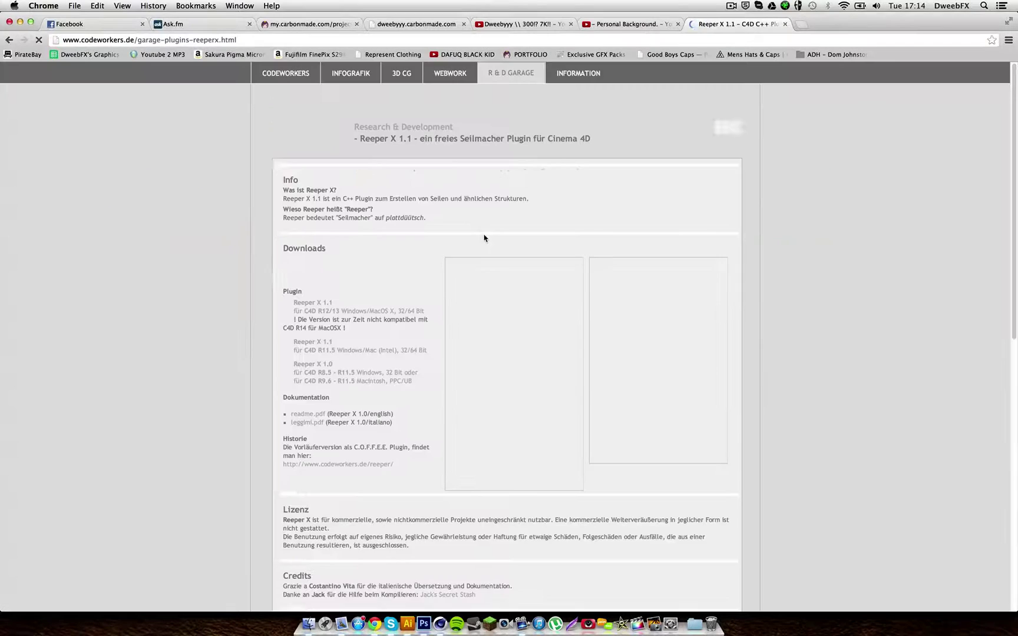
{"action": "scroll", "coordinate": [484, 247], "scroll_direction": "down", "scroll_amount": 8}
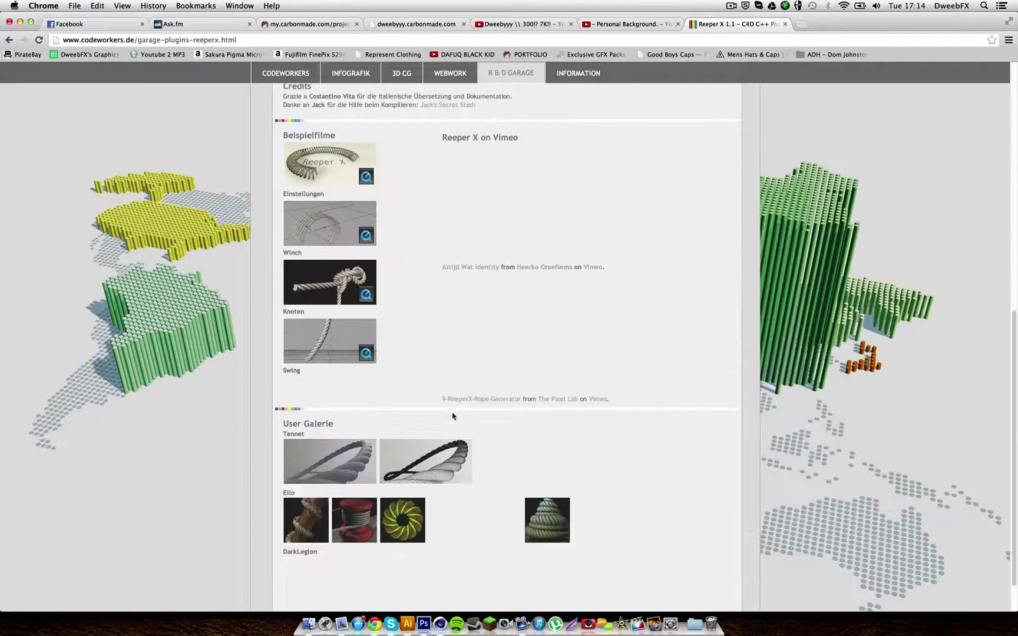
{"action": "scroll", "coordinate": [438, 363], "scroll_direction": "up", "scroll_amount": 10}
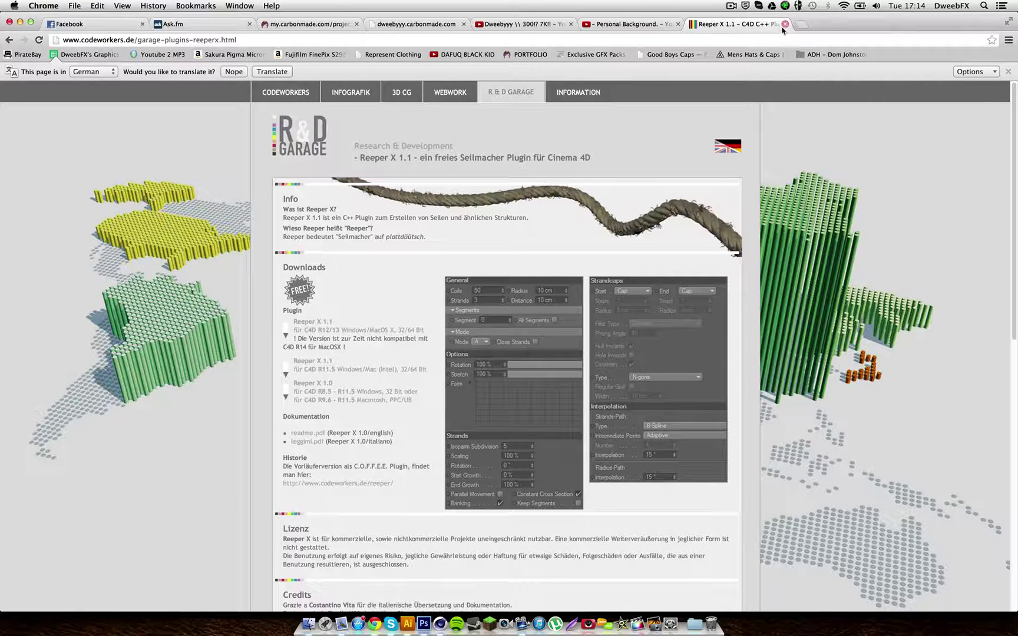
{"action": "left_click", "coordinate": [786, 25]}
{"action": "left_click", "coordinate": [440, 623]}
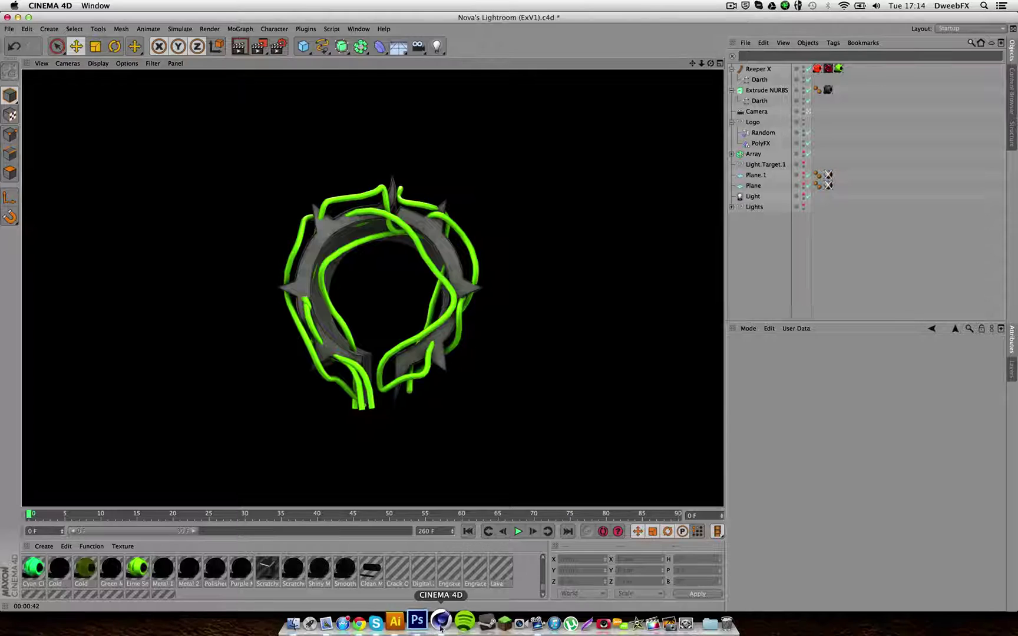
- Check the list of installed plugins for Reeper X
{"action": "left_click", "coordinate": [307, 29]}
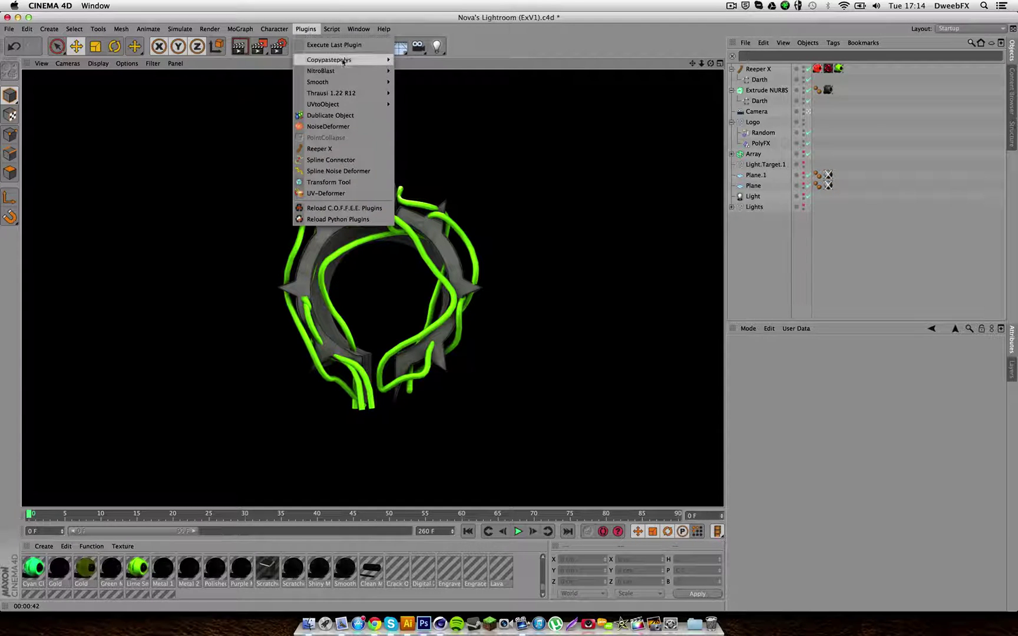
{"action": "mouse_move", "coordinate": [330, 29]}
{"action": "left_click", "coordinate": [523, 49]}
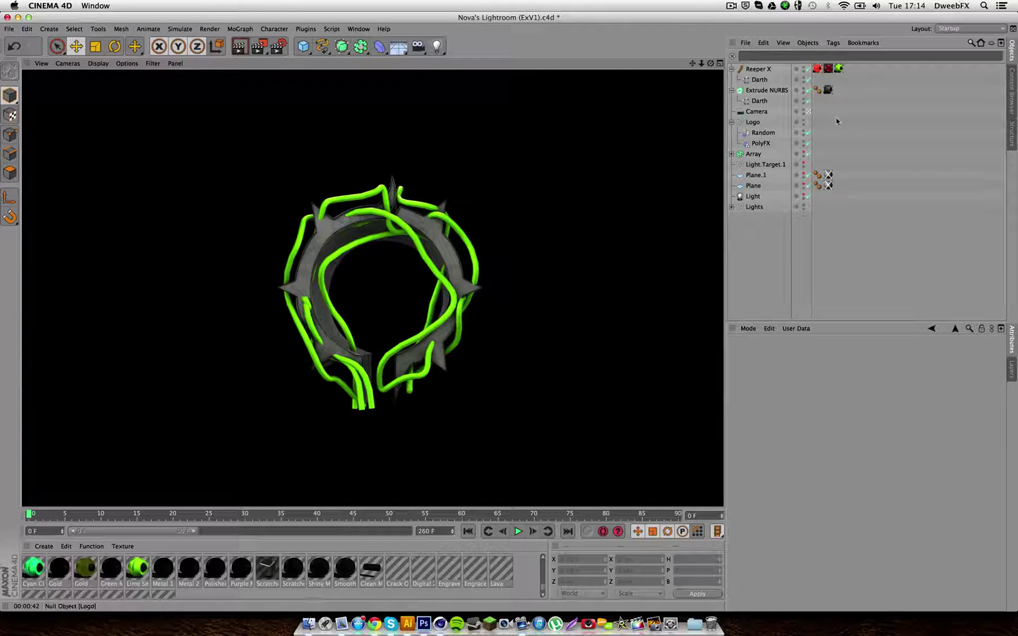
- Delete the existing Extrude NURBS and Reeper X objects along with their Darth splines
{"action": "left_click", "coordinate": [772, 91]}
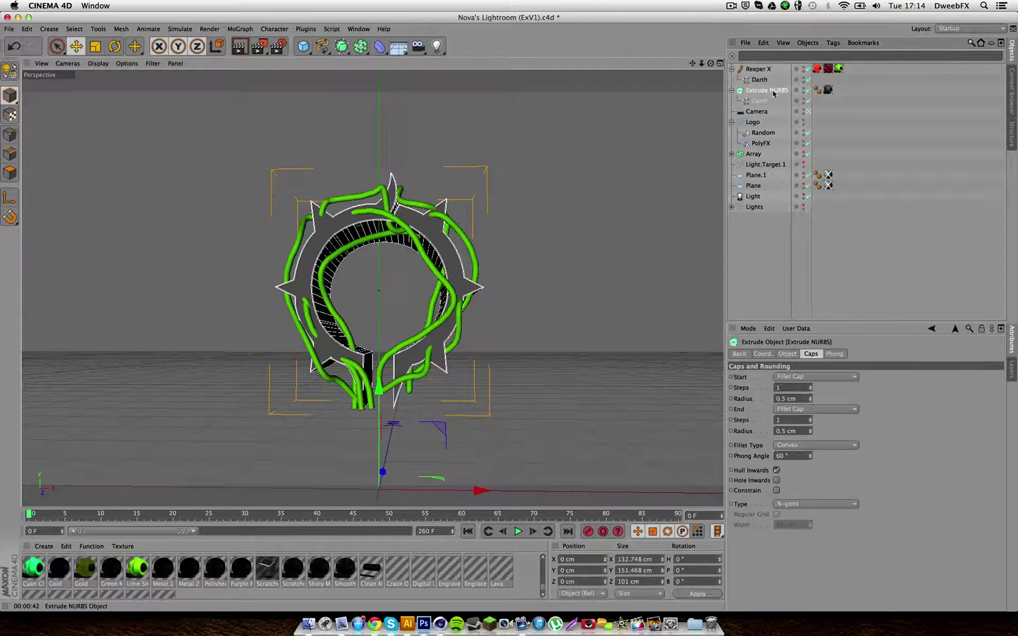
{"action": "key", "text": "Delete"}
{"action": "left_click", "coordinate": [766, 69]}
{"action": "key", "text": "Delete"}
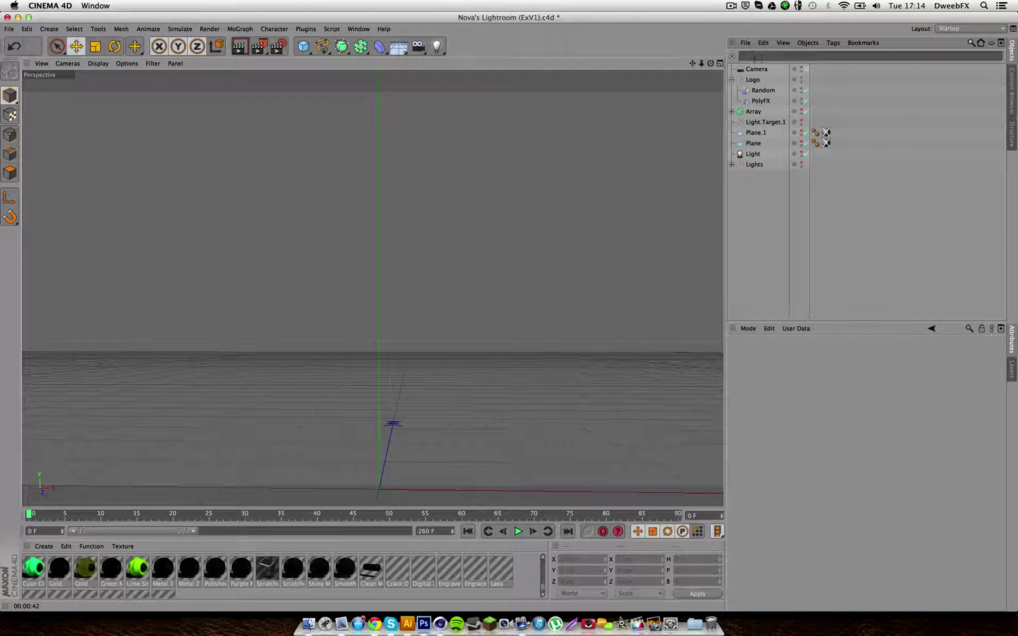
- Try importing Daza.ai from the AI Files folder as the logo spline, and delete it from the scene
{"action": "left_click", "coordinate": [744, 43]}
{"action": "left_click", "coordinate": [766, 59]}
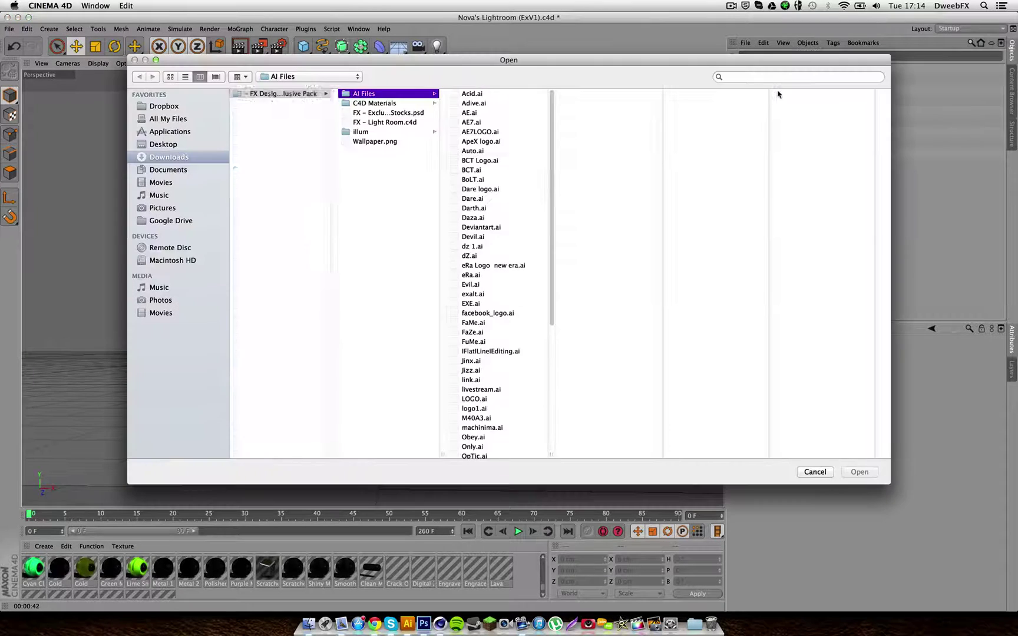
{"action": "scroll", "coordinate": [493, 202], "scroll_direction": "down", "scroll_amount": 2}
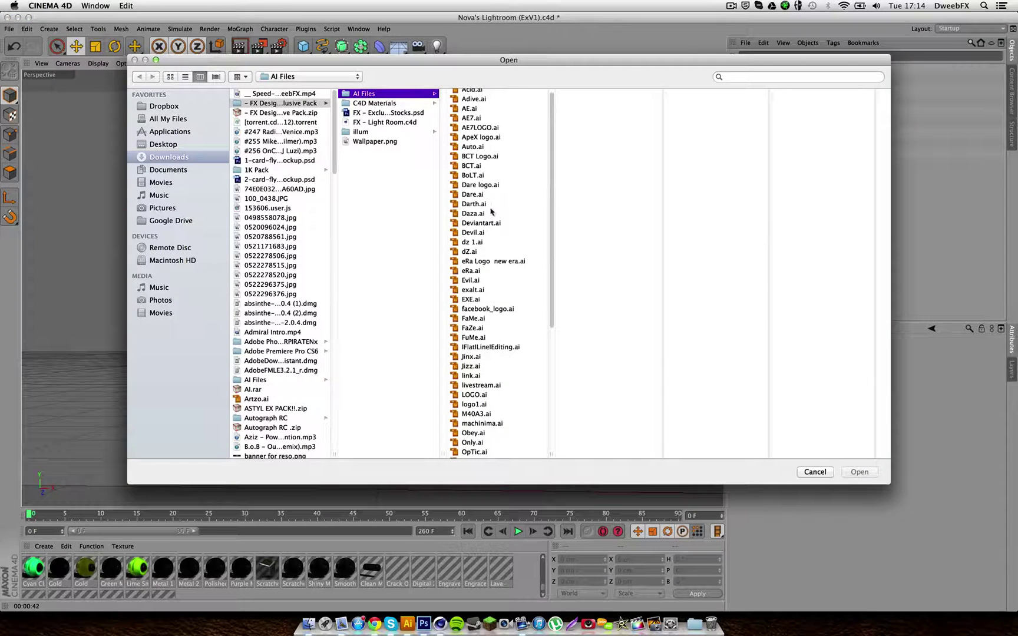
{"action": "left_click", "coordinate": [483, 207]}
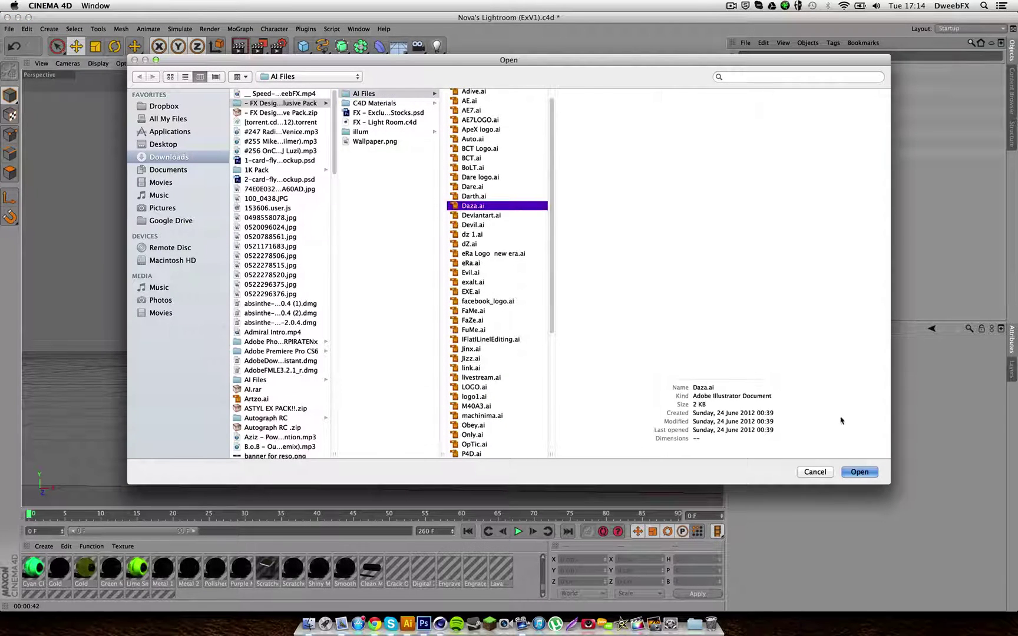
{"action": "left_click", "coordinate": [857, 472]}
{"action": "left_click", "coordinate": [488, 308]}
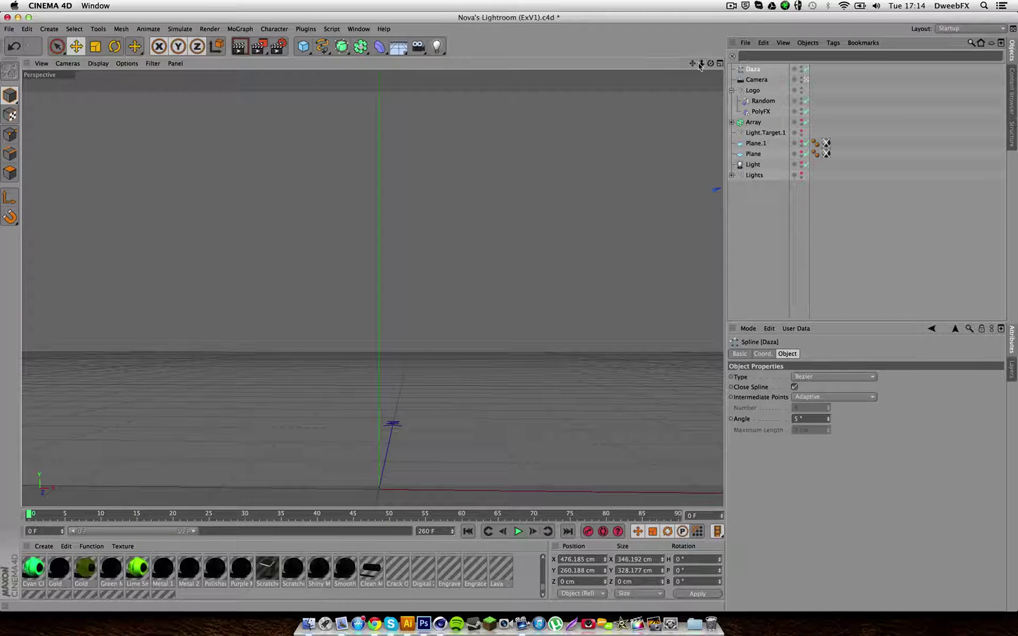
{"action": "key", "text": "o"}
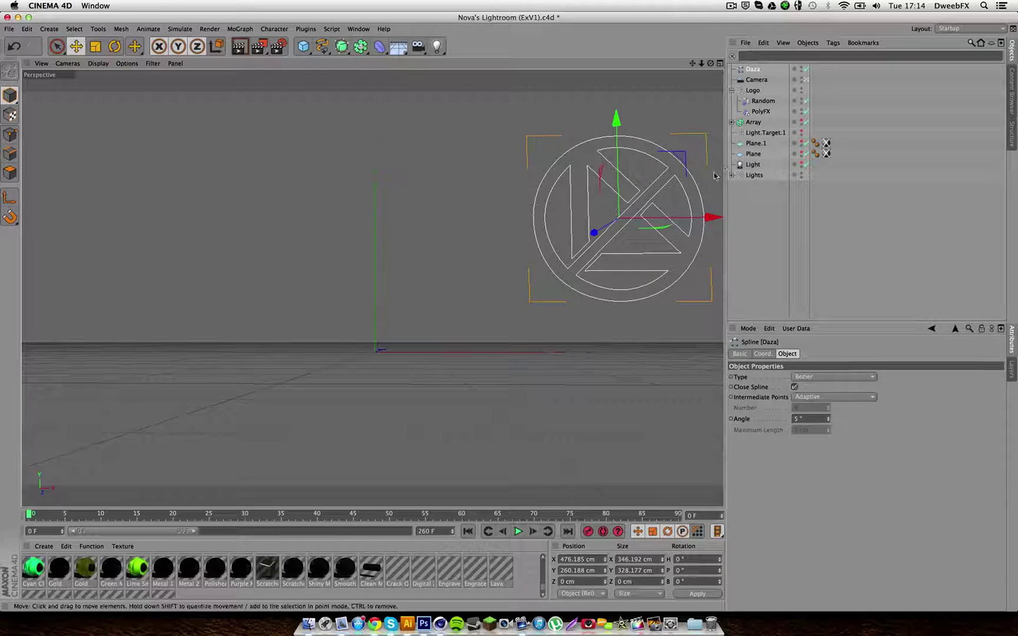
{"action": "key", "text": "Delete"}
- Import exalt.ai from the AI Files folder into the scene, accepting the import settings
{"action": "left_click", "coordinate": [745, 43]}
{"action": "left_click", "coordinate": [753, 60]}
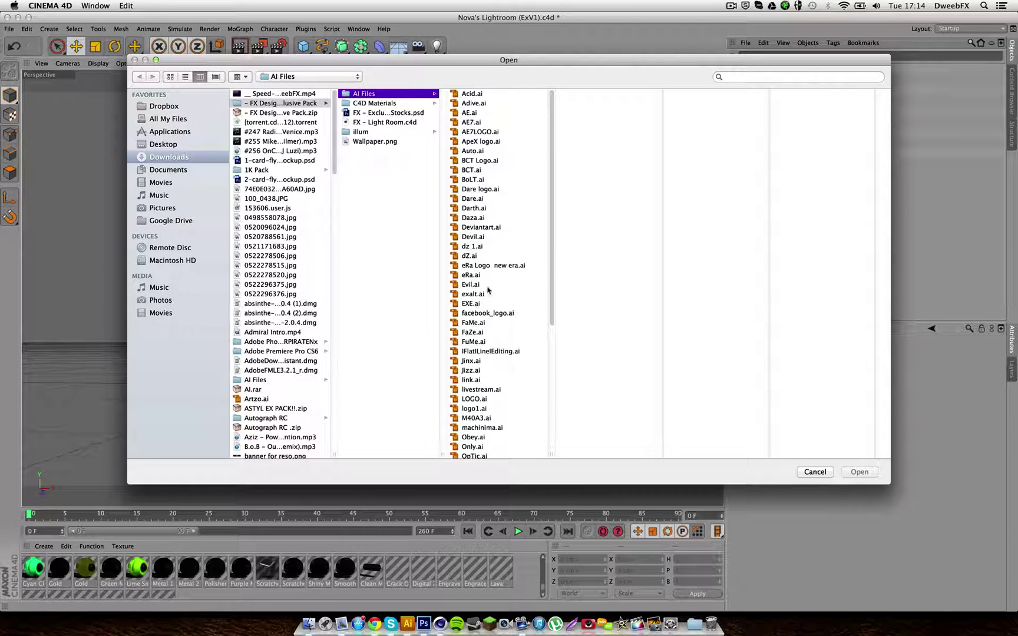
{"action": "left_click", "coordinate": [491, 293]}
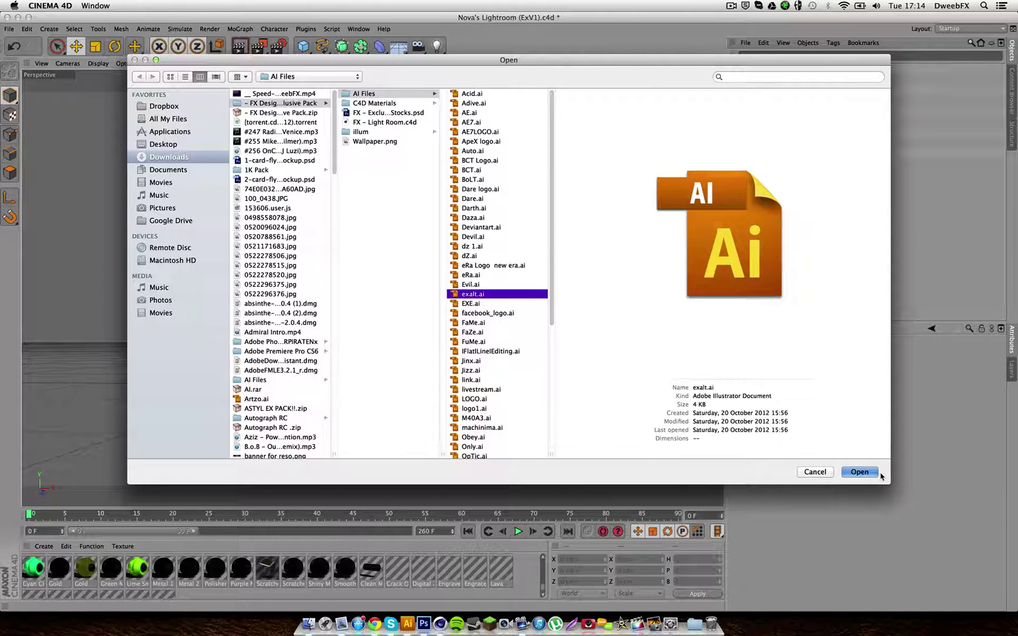
{"action": "left_click", "coordinate": [869, 474]}
{"action": "left_click", "coordinate": [526, 430]}
- Move the exalt logo along X to centre it on the vertical world axis, at about X -0.7 cm
{"action": "left_click_drag", "start_coordinate": [526, 281], "coordinate": [462, 284]}
{"action": "left_click_drag", "start_coordinate": [701, 67], "coordinate": [688, 70]}
{"action": "middle_click_drag", "start_coordinate": [373, 285], "coordinate": [372, 287], "text": "alt"}
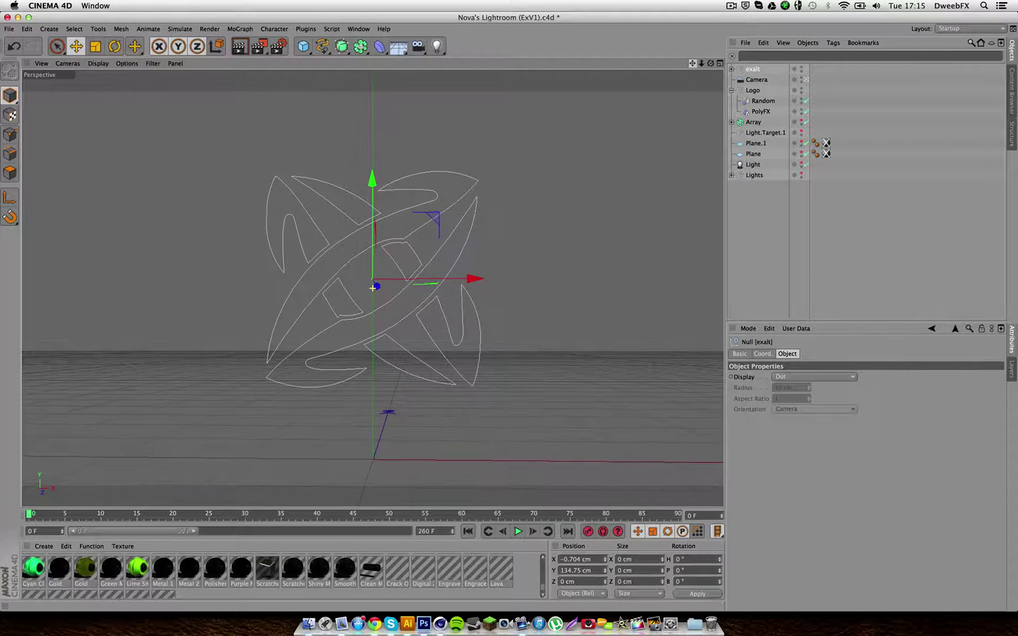
{"action": "left_click", "coordinate": [591, 182]}
- Merge Path 1 through Path 8 of the exalt logo into a single spline using Connect Objects + Delete
{"action": "left_click", "coordinate": [732, 69]}
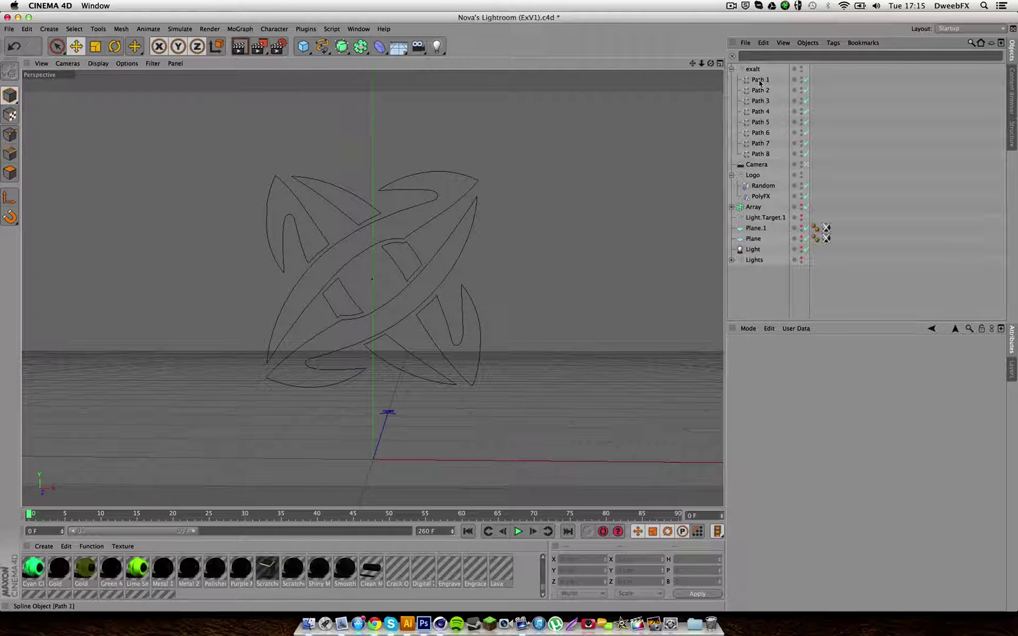
{"action": "left_click", "coordinate": [760, 80]}
{"action": "left_click", "coordinate": [761, 154]}
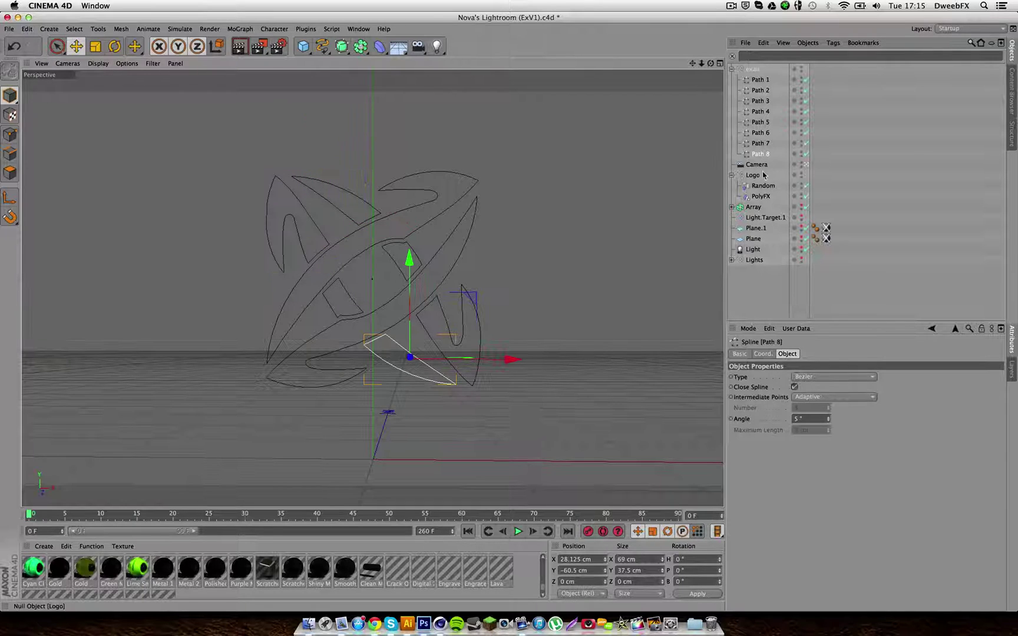
{"action": "left_click", "coordinate": [760, 80], "text": "shift"}
{"action": "right_click", "coordinate": [765, 87]}
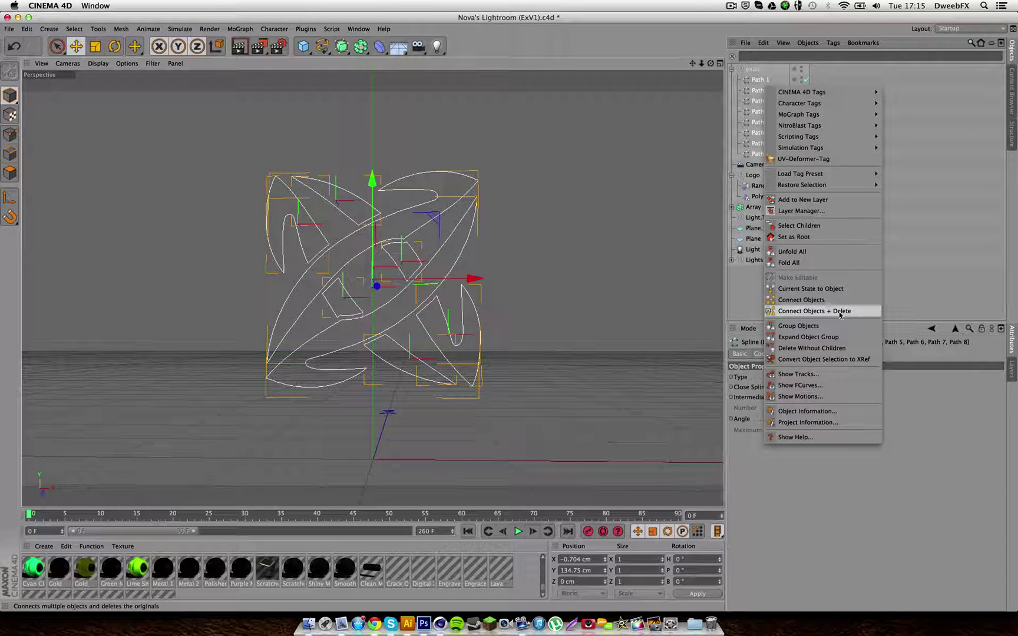
{"action": "left_click", "coordinate": [839, 312]}
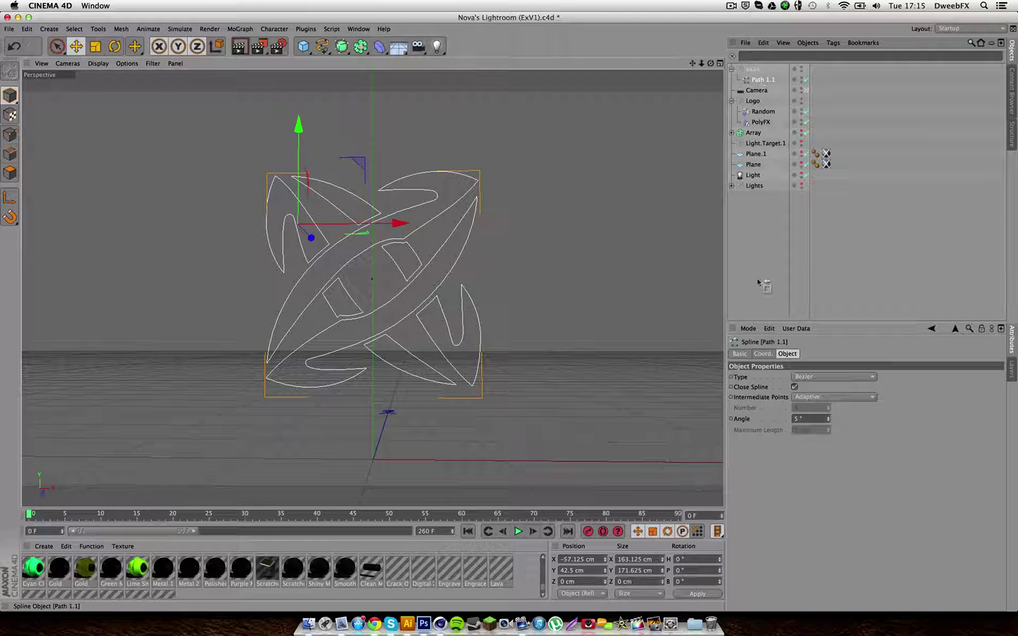
- Take the merged spline out of the exalt null, delete the null, and place the spline first in the object hierarchy
{"action": "left_click", "coordinate": [763, 70]}
{"action": "key", "text": "Delete"}
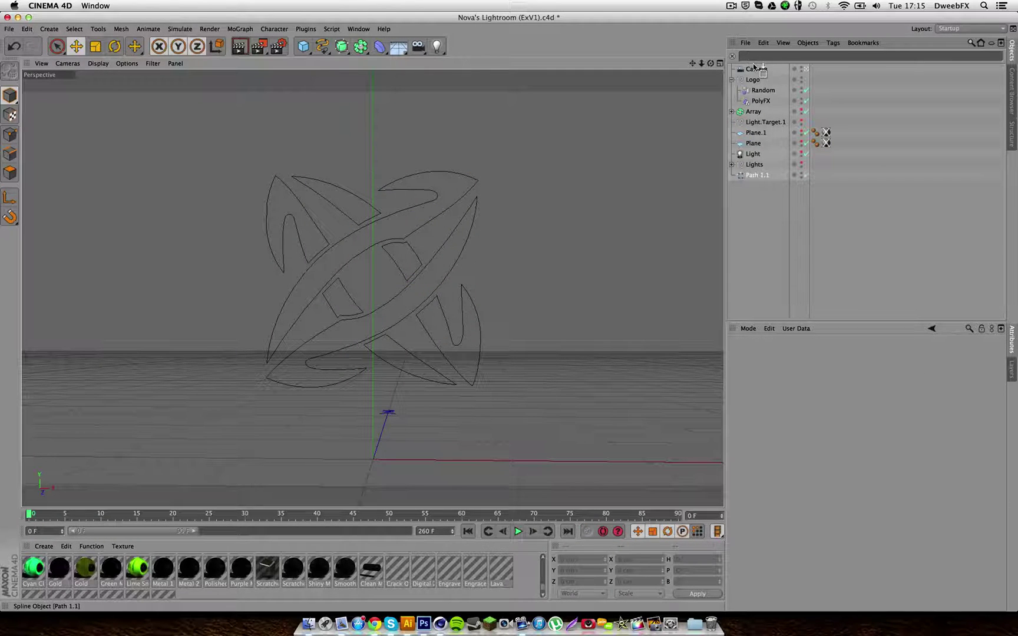
{"action": "left_click_drag", "start_coordinate": [757, 70], "coordinate": [756, 68]}
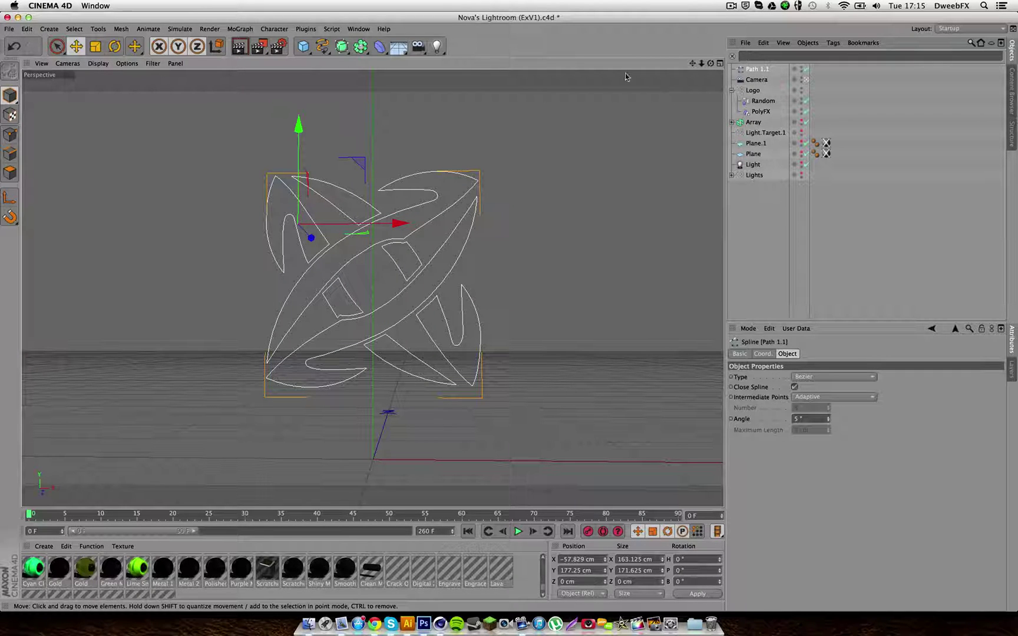
- Rename the merged logo spline to "Exalt Ai"
{"action": "double_click", "coordinate": [760, 69]}
{"action": "type", "text": "Ex"}
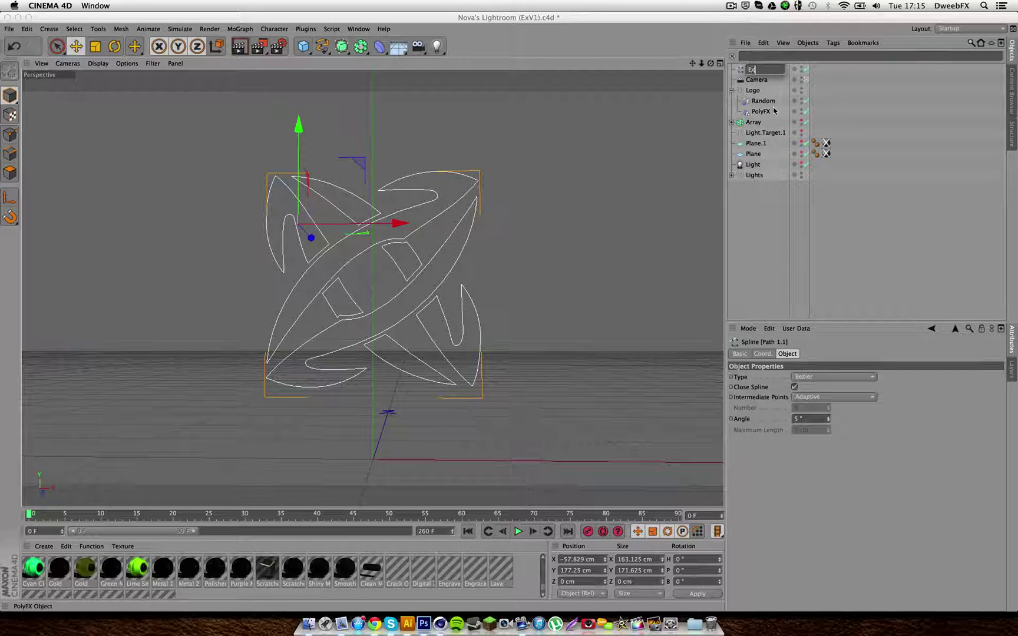
{"action": "type", "text": "alt Ai"}
{"action": "key", "text": "Return"}
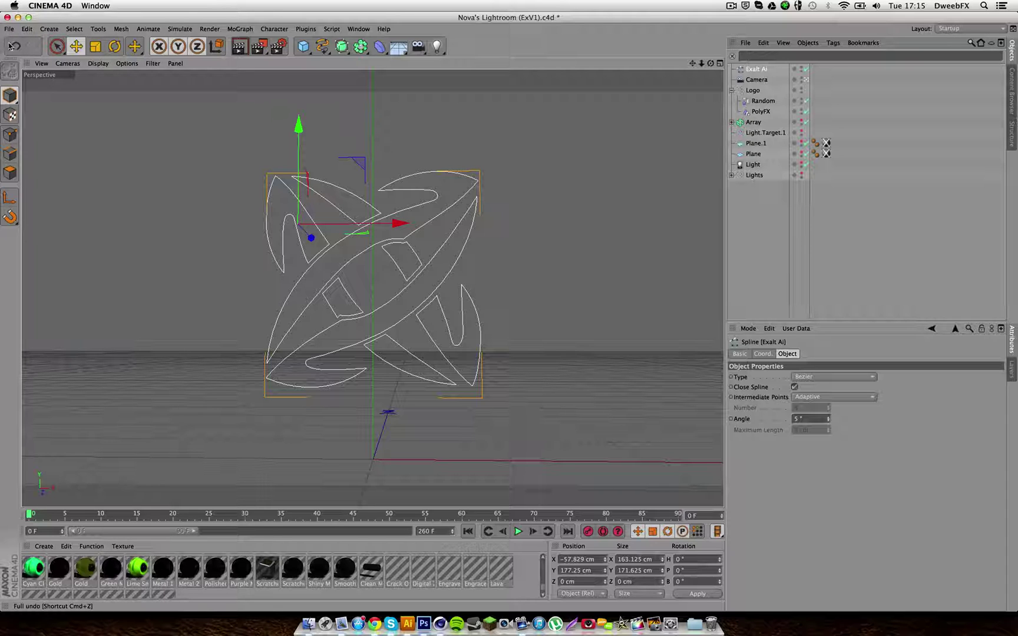
- Place the Exalt Ai spline inside a new Extrude NURBS and set its Z movement to 101 cm
{"action": "left_click", "coordinate": [348, 47]}
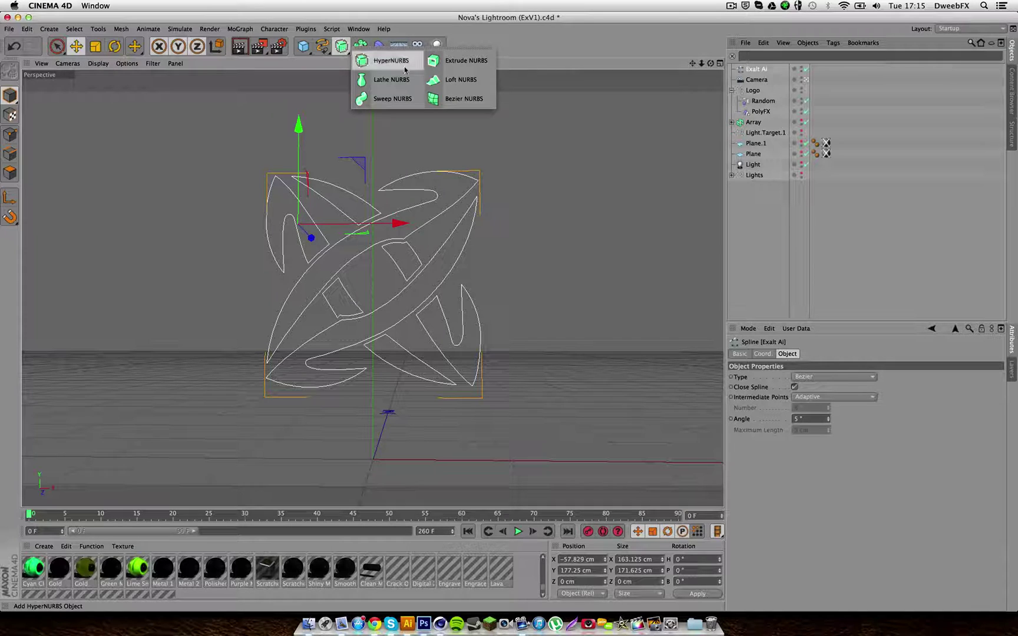
{"action": "left_click", "coordinate": [449, 62]}
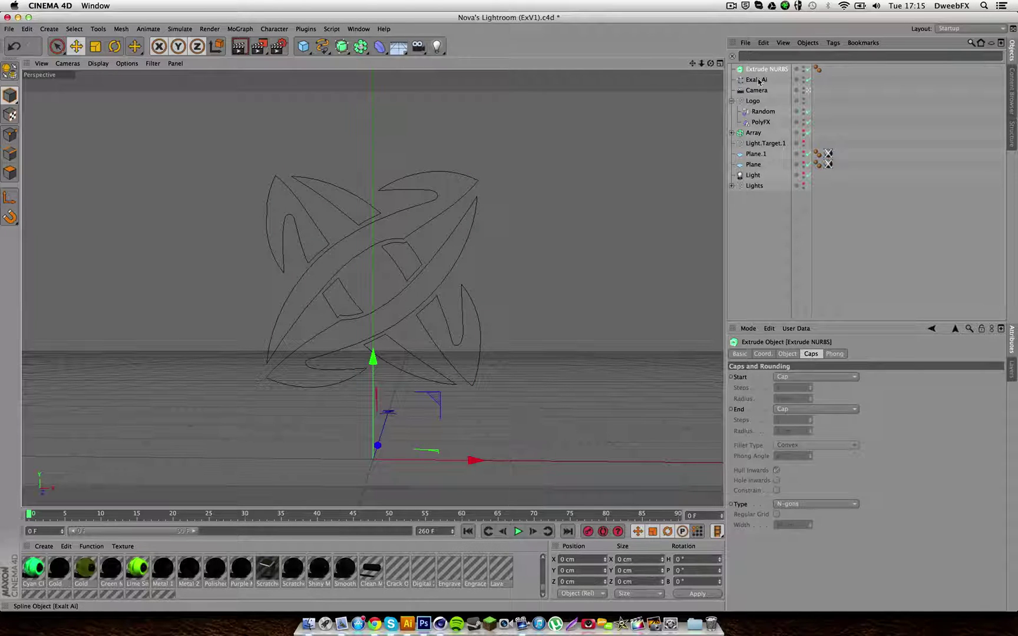
{"action": "left_click_drag", "start_coordinate": [759, 82], "coordinate": [759, 70]}
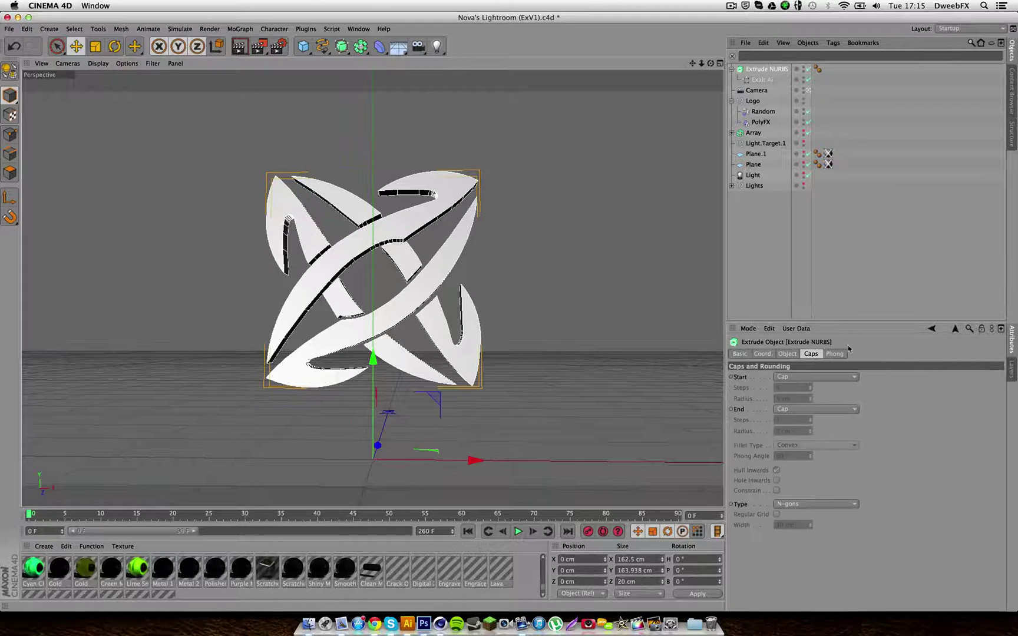
{"action": "left_click", "coordinate": [788, 354]}
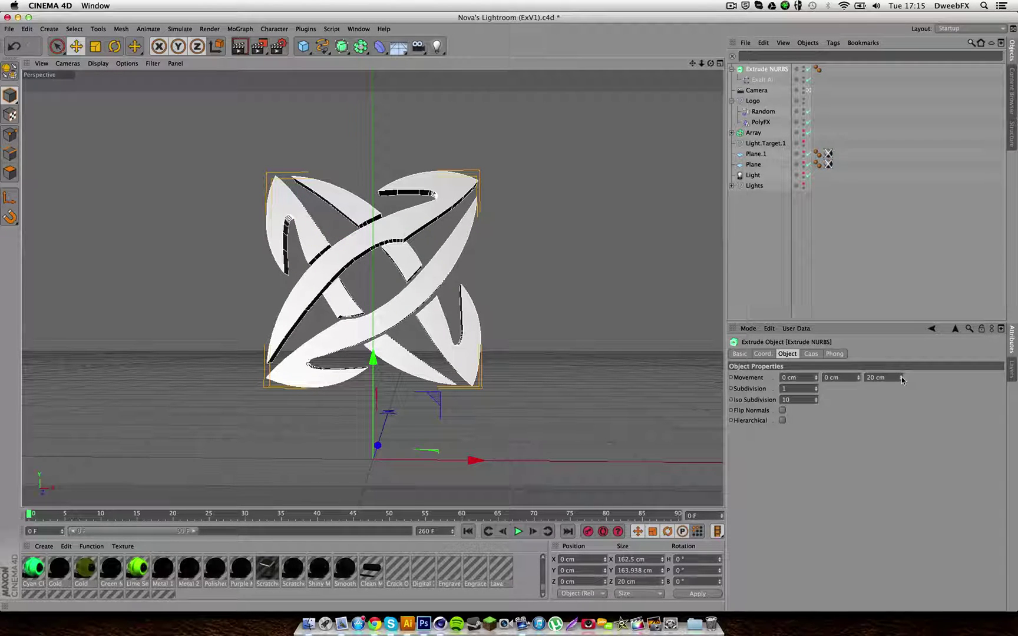
{"action": "left_click_drag", "start_coordinate": [901, 383], "coordinate": [901, 354]}
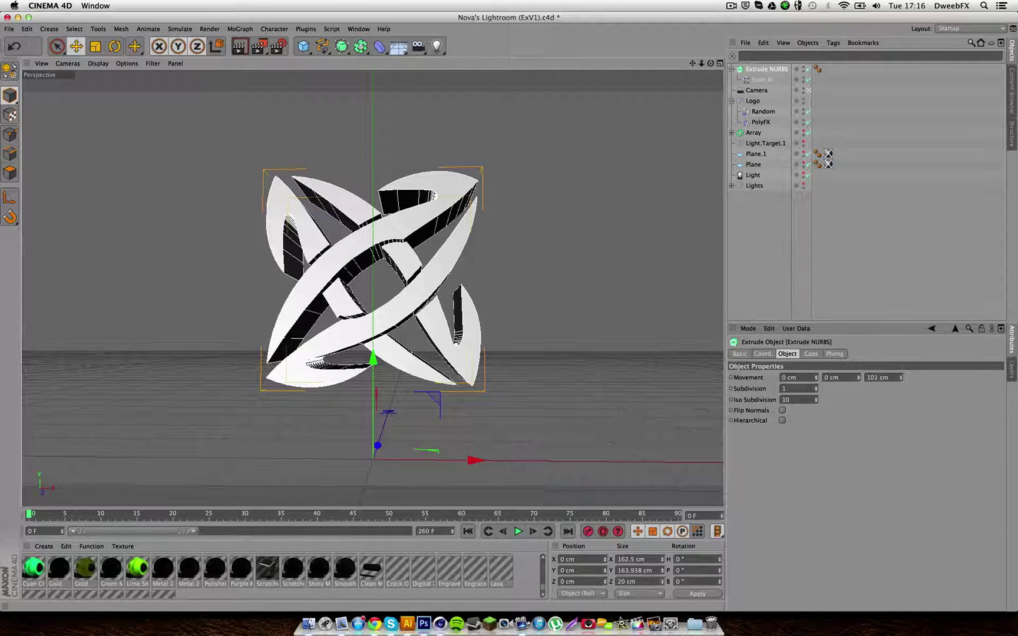
- Set both the start and end caps of the logo's Extrude NURBS to Fillet Cap
{"action": "left_click", "coordinate": [575, 303]}
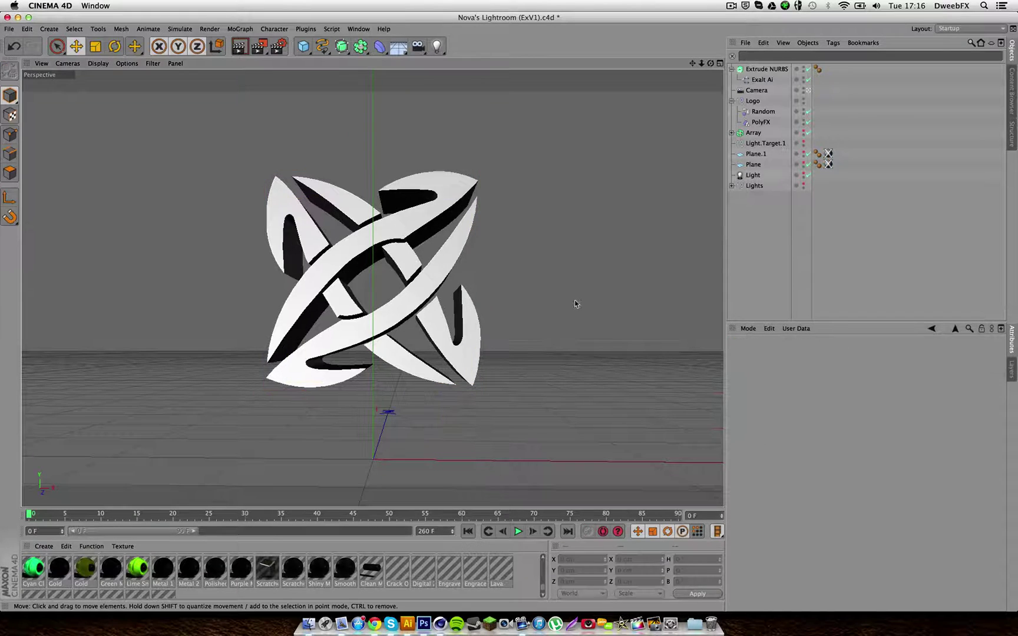
{"action": "left_click_drag", "start_coordinate": [710, 63], "coordinate": [710, 88]}
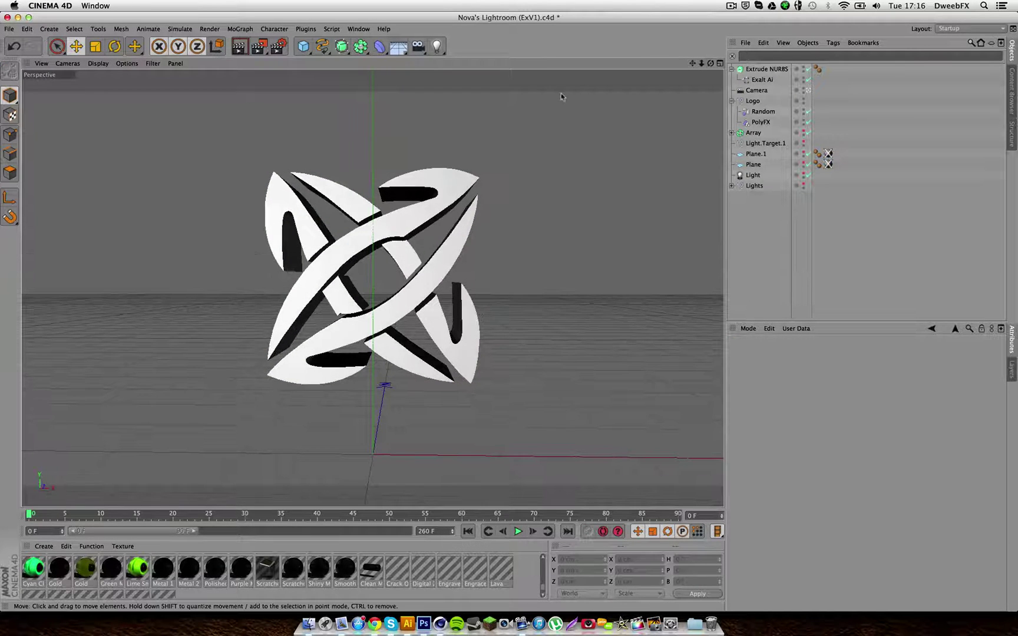
{"action": "left_click", "coordinate": [438, 196]}
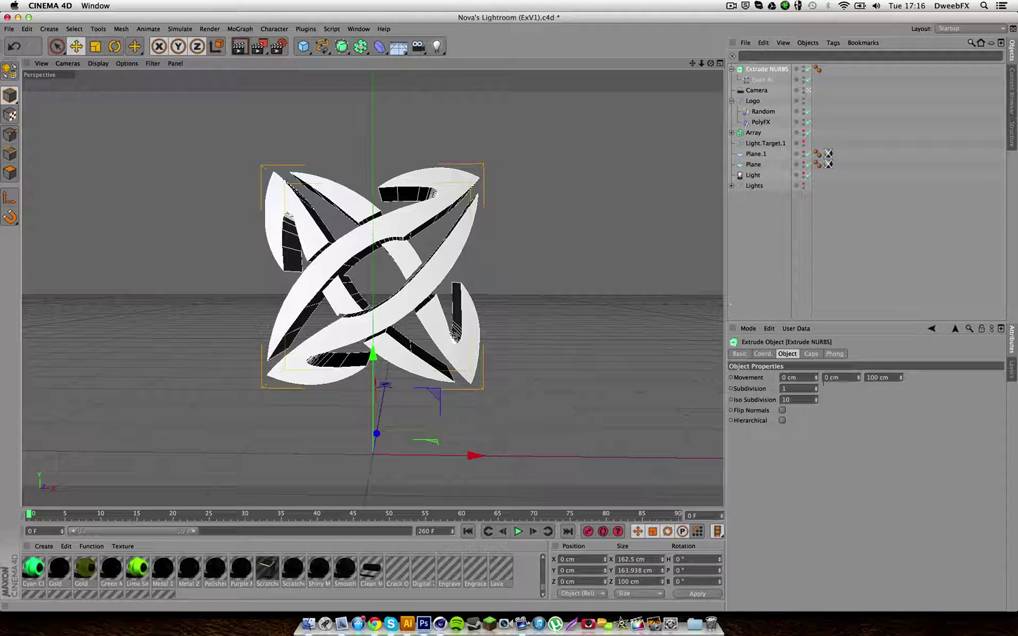
{"action": "left_click", "coordinate": [811, 353]}
{"action": "left_click", "coordinate": [811, 377]}
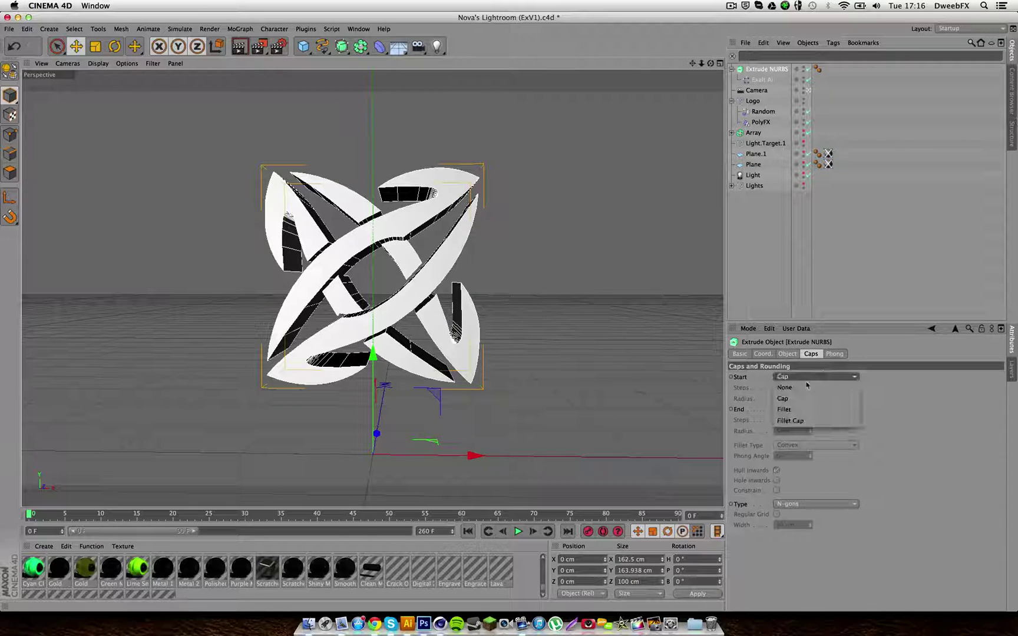
{"action": "left_click", "coordinate": [809, 424]}
{"action": "left_click", "coordinate": [811, 409]}
{"action": "left_click", "coordinate": [816, 464]}
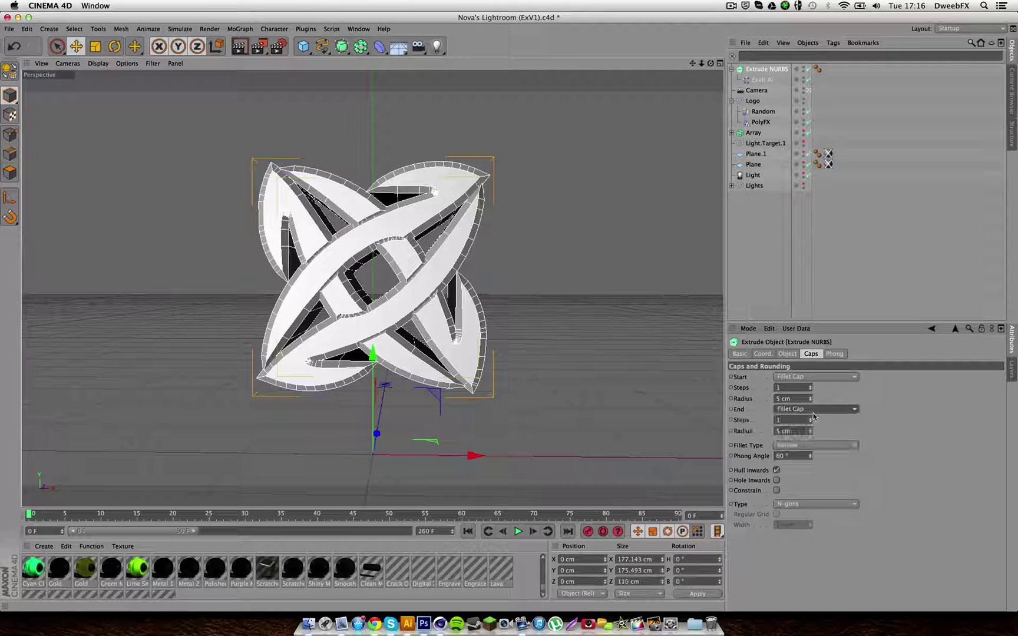
- Set the start and end fillet radius of the Extrude NURBS to 0.5 cm
{"action": "left_click", "coordinate": [792, 398]}
{"action": "type", "text": "0.5"}
{"action": "key", "text": "Return"}
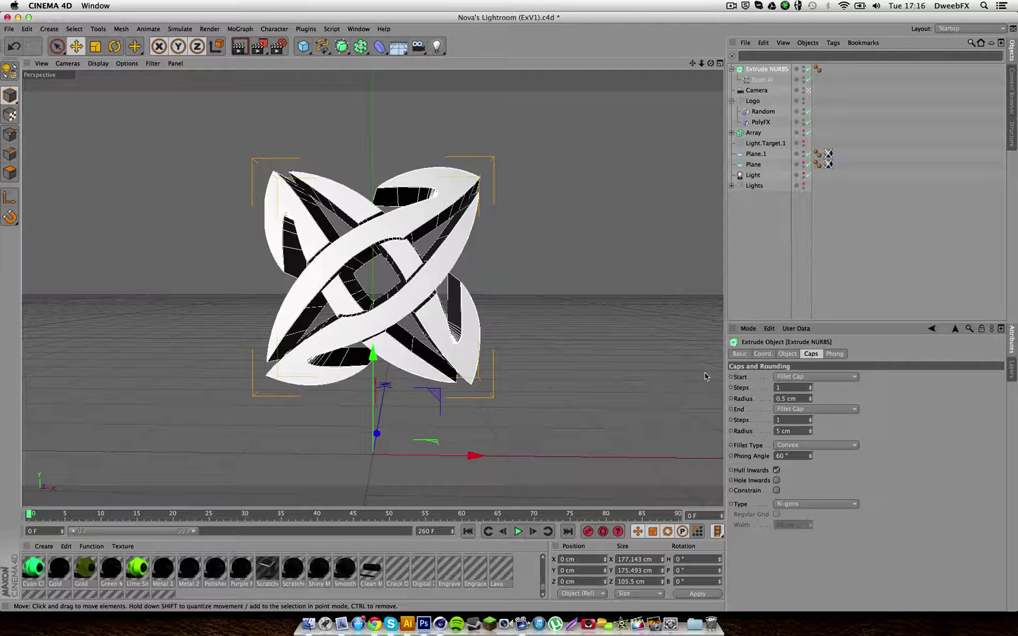
{"action": "left_click", "coordinate": [795, 431]}
{"action": "type", "text": "0.5"}
{"action": "key", "text": "Return"}
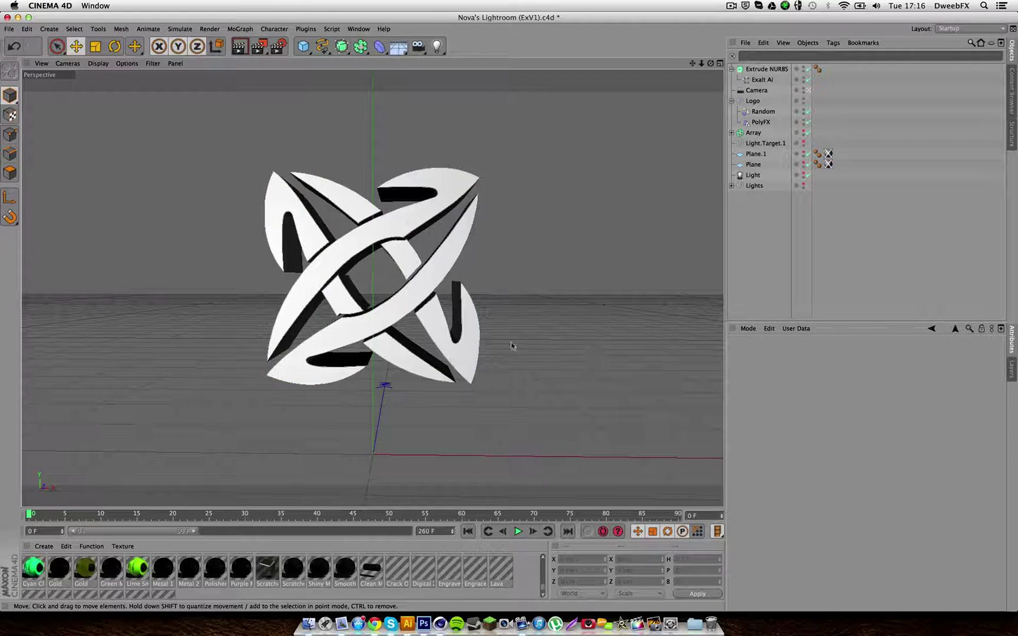
- Apply the Scratched Metal material to the extruded logo and render a preview of the active view
{"action": "left_click", "coordinate": [769, 260]}
{"action": "left_click", "coordinate": [769, 69]}
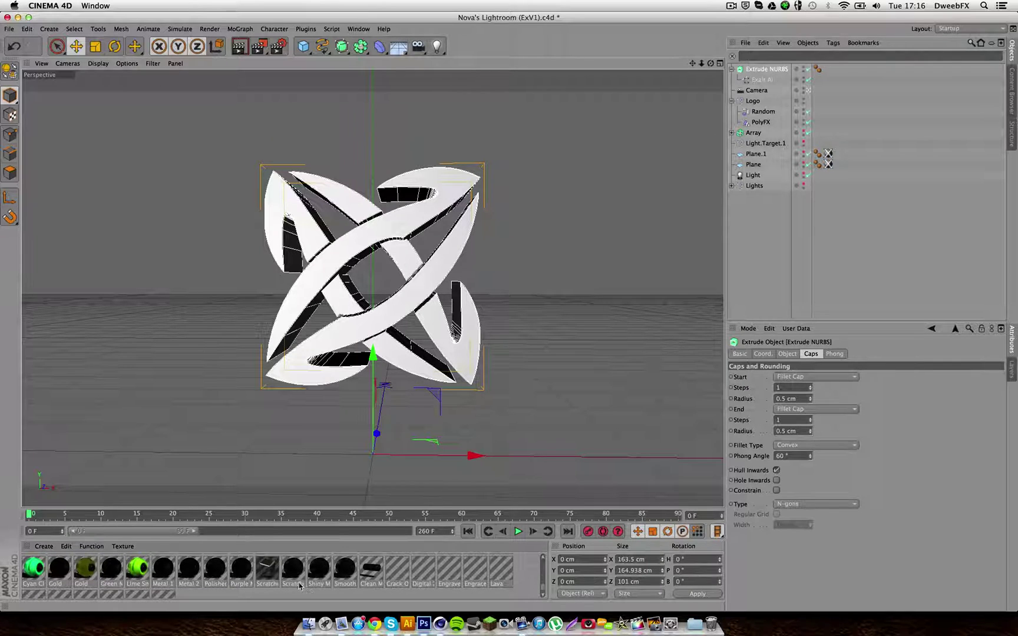
{"action": "left_click_drag", "start_coordinate": [265, 570], "coordinate": [337, 328]}
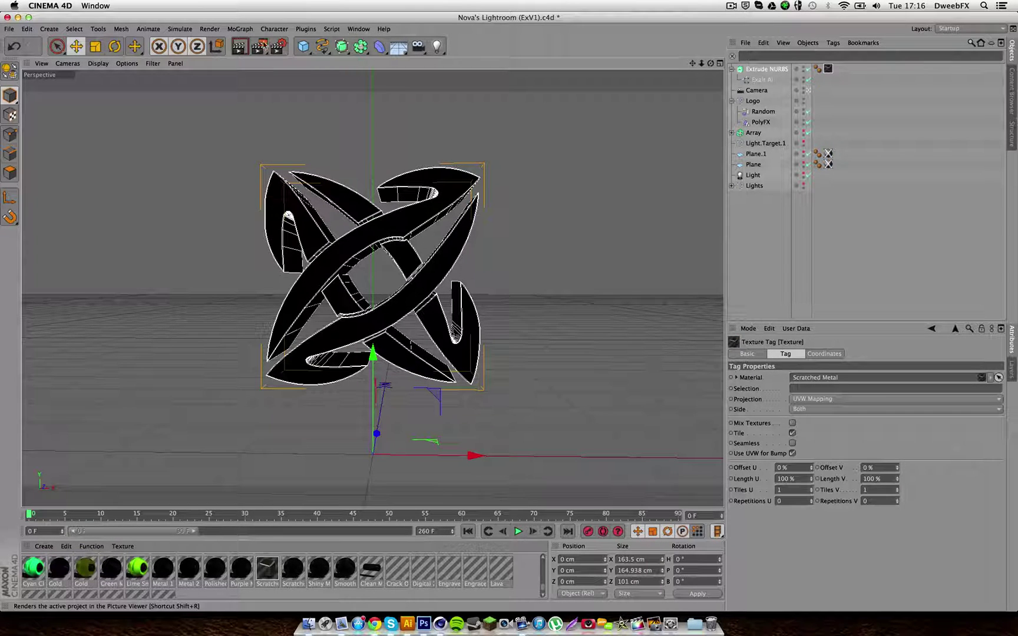
{"action": "left_click", "coordinate": [284, 46]}
{"action": "left_click", "coordinate": [64, 120]}
{"action": "left_click", "coordinate": [66, 18]}
{"action": "left_click", "coordinate": [241, 45]}
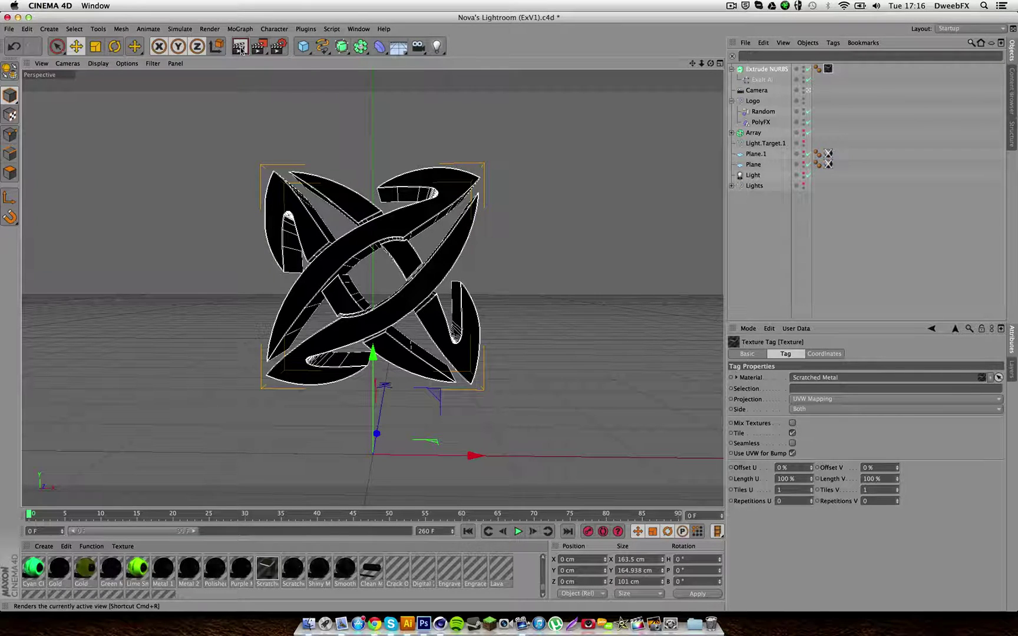
{"action": "left_click", "coordinate": [256, 183]}
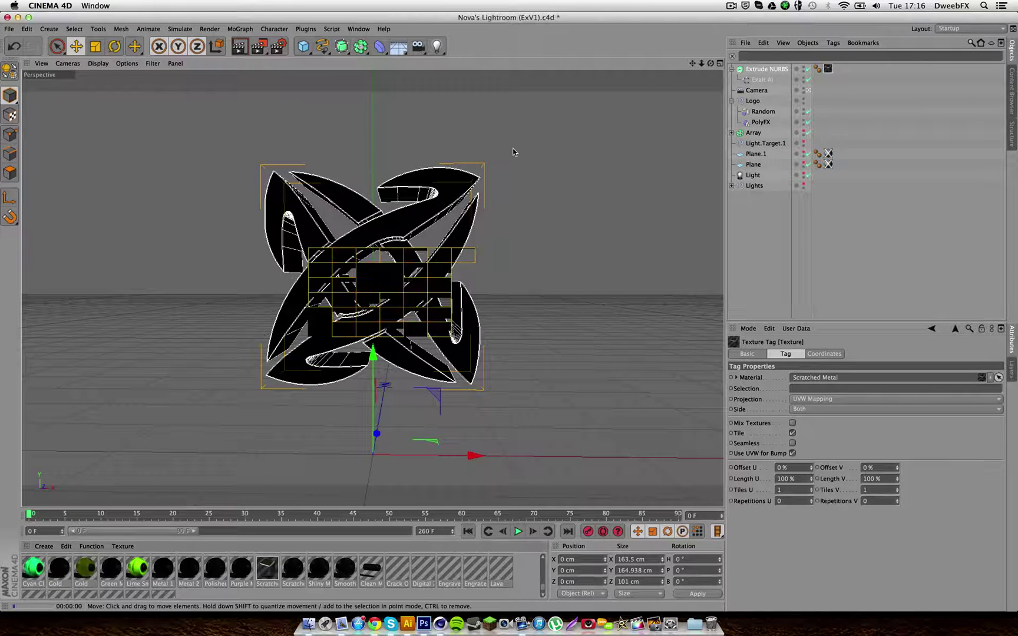
{"action": "left_click", "coordinate": [546, 155]}
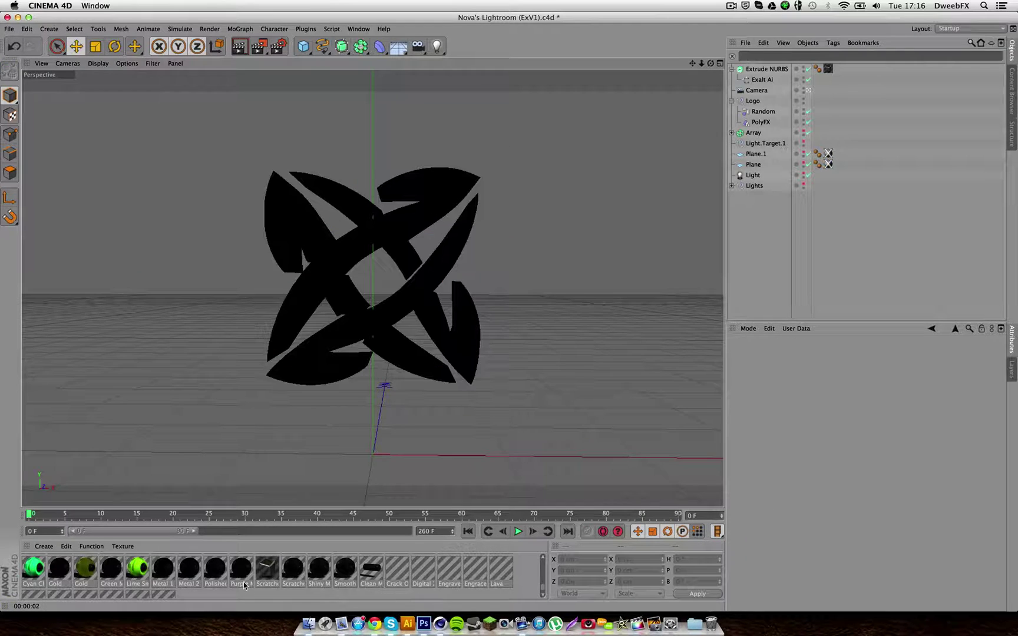
- Replace the Scratched Metal material on the extruded logo with Pinkish Metal and render a preview of the view
{"action": "left_click", "coordinate": [828, 69]}
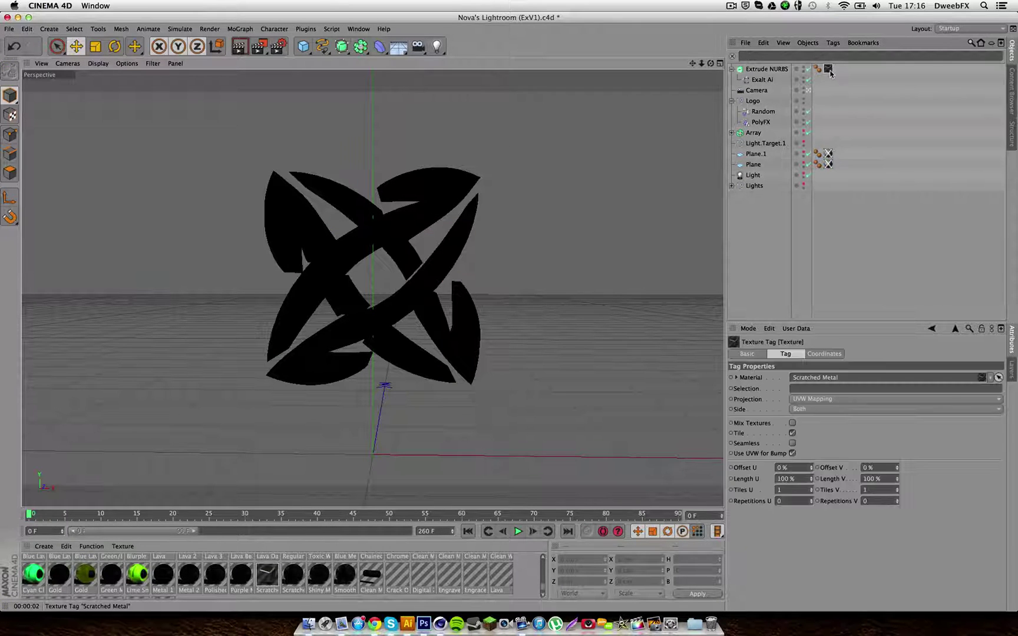
{"action": "key", "text": "Delete"}
{"action": "scroll", "coordinate": [460, 565], "scroll_direction": "down", "scroll_amount": 3}
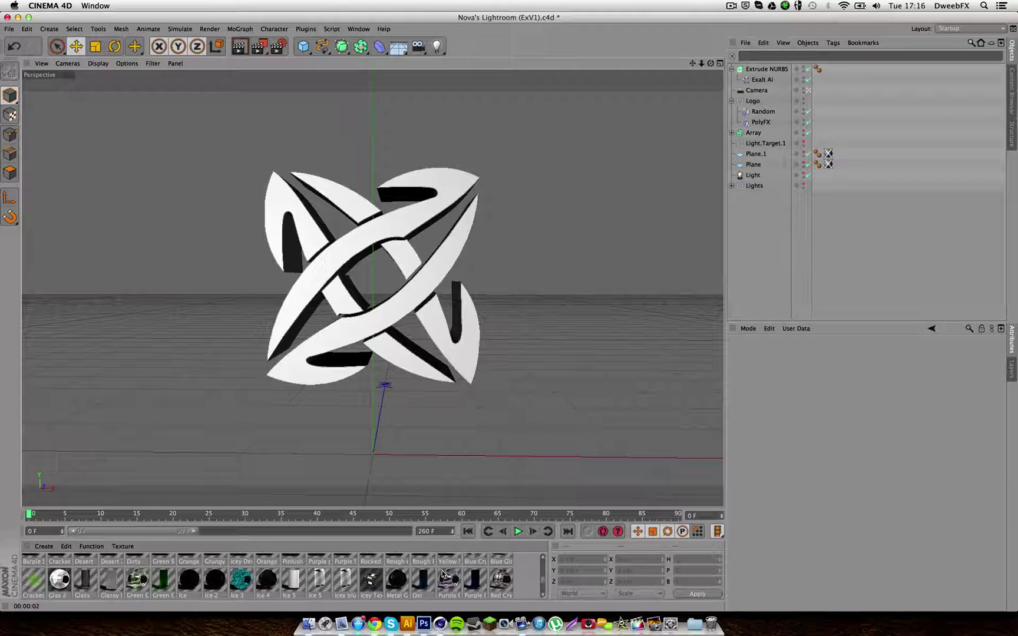
{"action": "scroll", "coordinate": [441, 578], "scroll_direction": "up", "scroll_amount": 3}
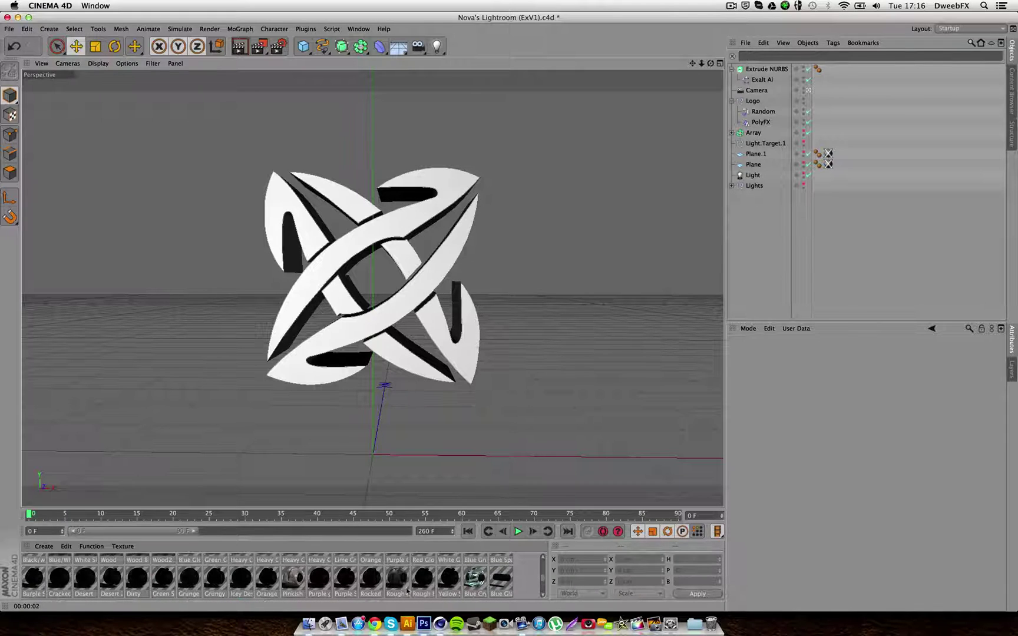
{"action": "left_click_drag", "start_coordinate": [296, 582], "coordinate": [330, 276]}
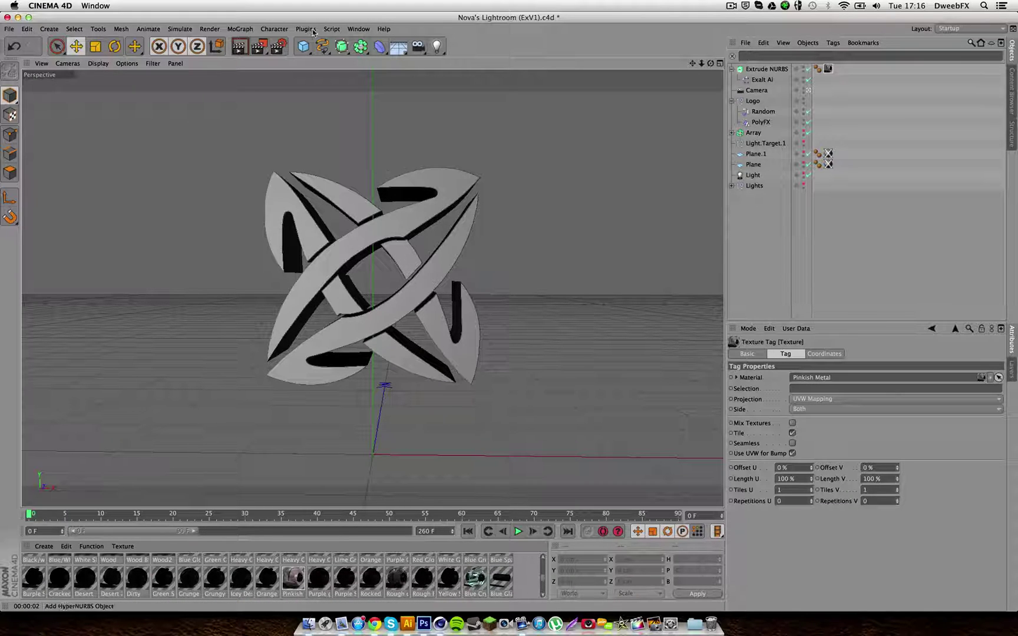
{"action": "left_click", "coordinate": [238, 47]}
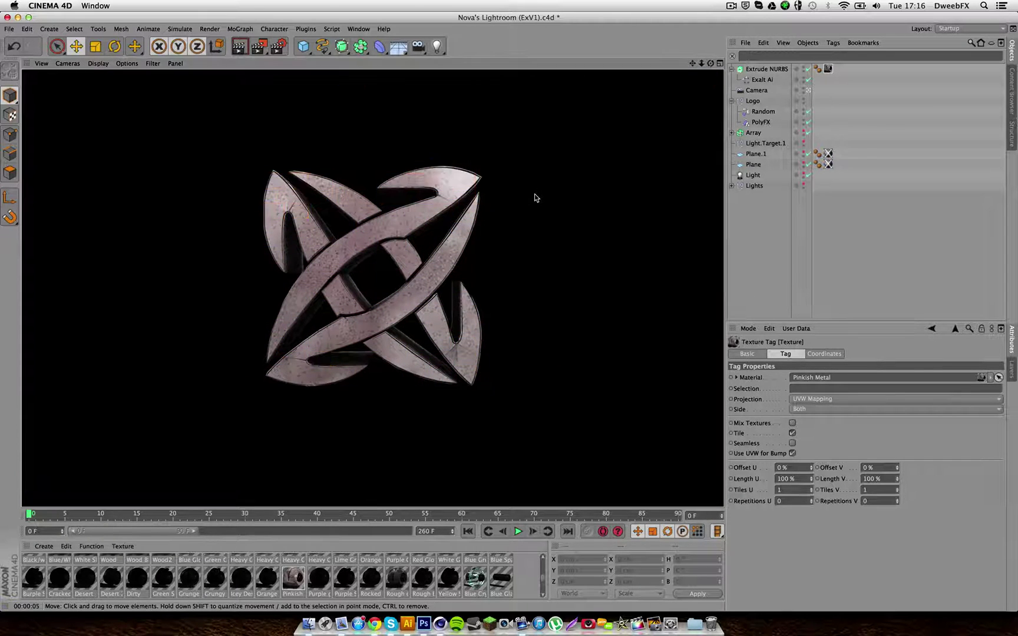
{"action": "left_click", "coordinate": [534, 197]}
- Replace the Pinkish Metal material on the extruded logo with Black Steel and render a preview of the view
{"action": "scroll", "coordinate": [418, 567], "scroll_direction": "down", "scroll_amount": 3}
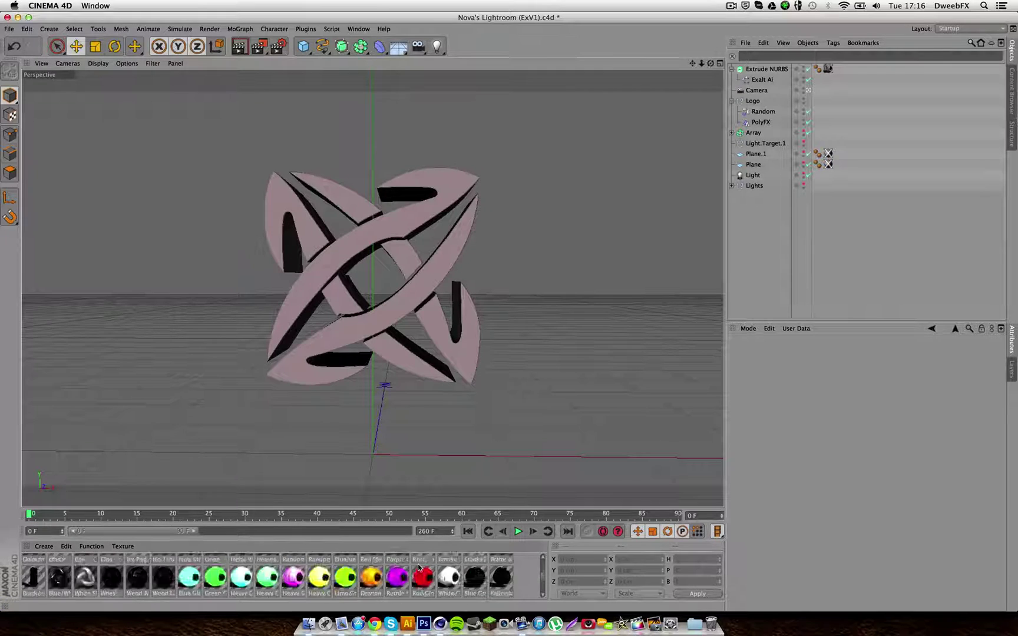
{"action": "scroll", "coordinate": [268, 583], "scroll_direction": "up", "scroll_amount": 3}
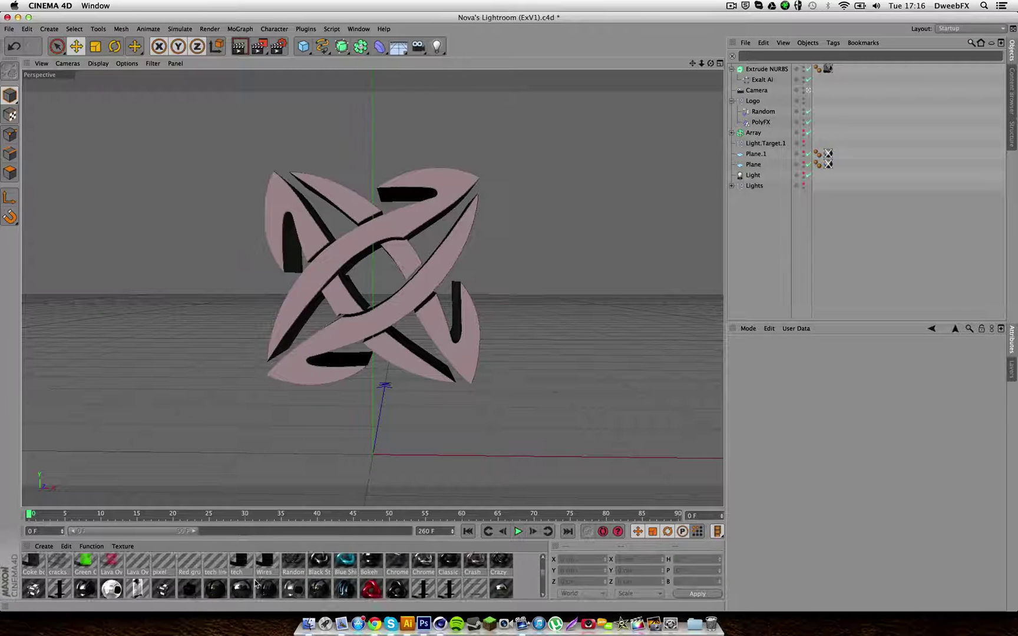
{"action": "scroll", "coordinate": [324, 586], "scroll_direction": "up", "scroll_amount": 1}
{"action": "left_click_drag", "start_coordinate": [340, 531], "coordinate": [325, 255]}
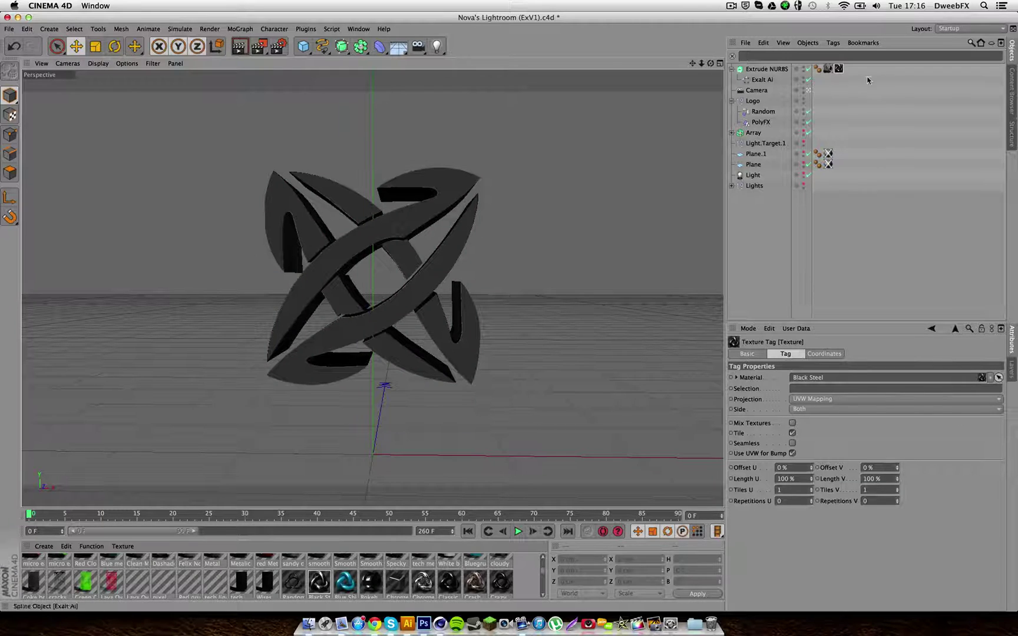
{"action": "left_click", "coordinate": [530, 100]}
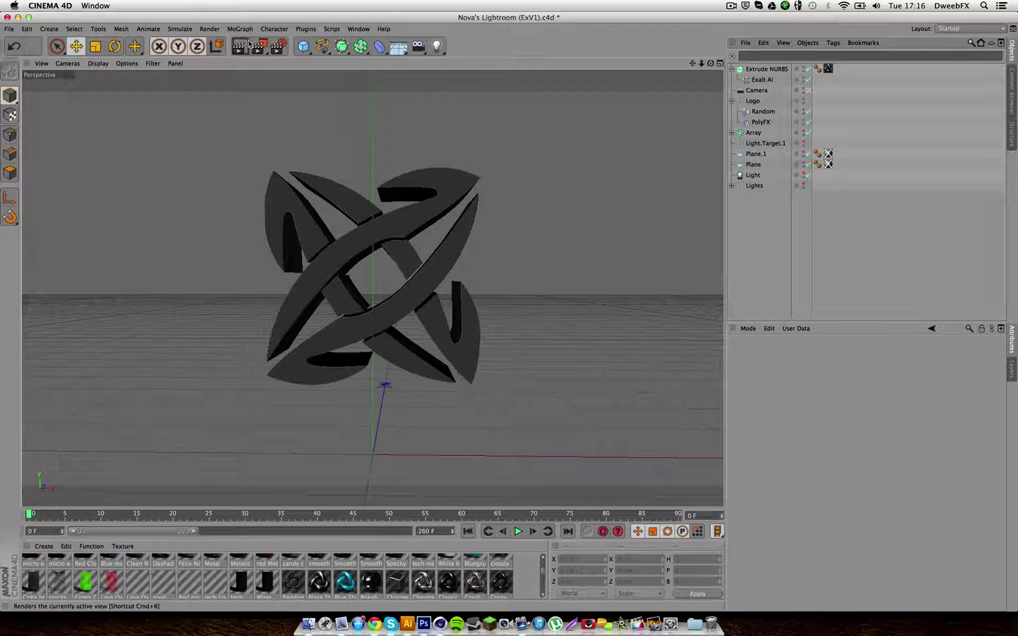
{"action": "key", "text": "super+r"}
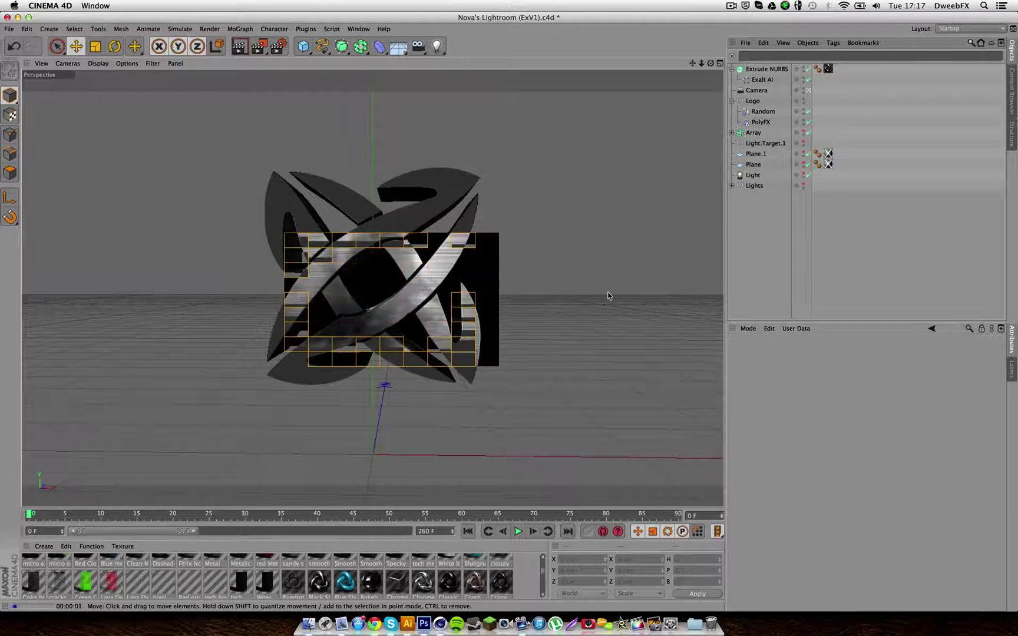
{"action": "left_click", "coordinate": [608, 297]}
- Apply a different dark grey material to the extruded logo and delete its Black Steel texture tag
{"action": "scroll", "coordinate": [471, 566], "scroll_direction": "up", "scroll_amount": 1}
{"action": "scroll", "coordinate": [475, 571], "scroll_direction": "up", "scroll_amount": 5}
{"action": "scroll", "coordinate": [462, 572], "scroll_direction": "up", "scroll_amount": 1}
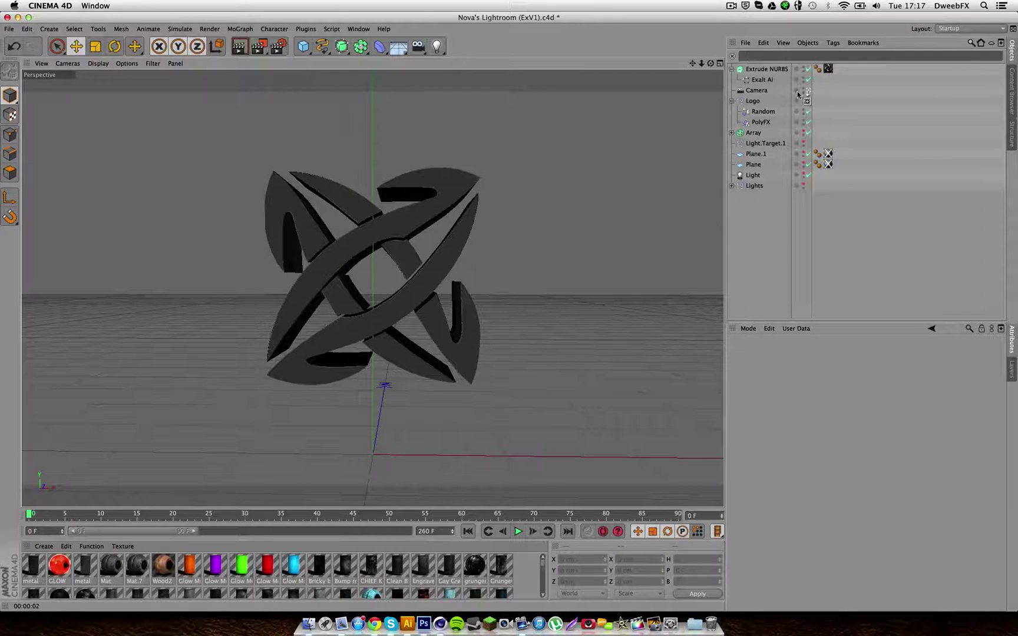
{"action": "left_click_drag", "start_coordinate": [429, 209], "coordinate": [428, 210]}
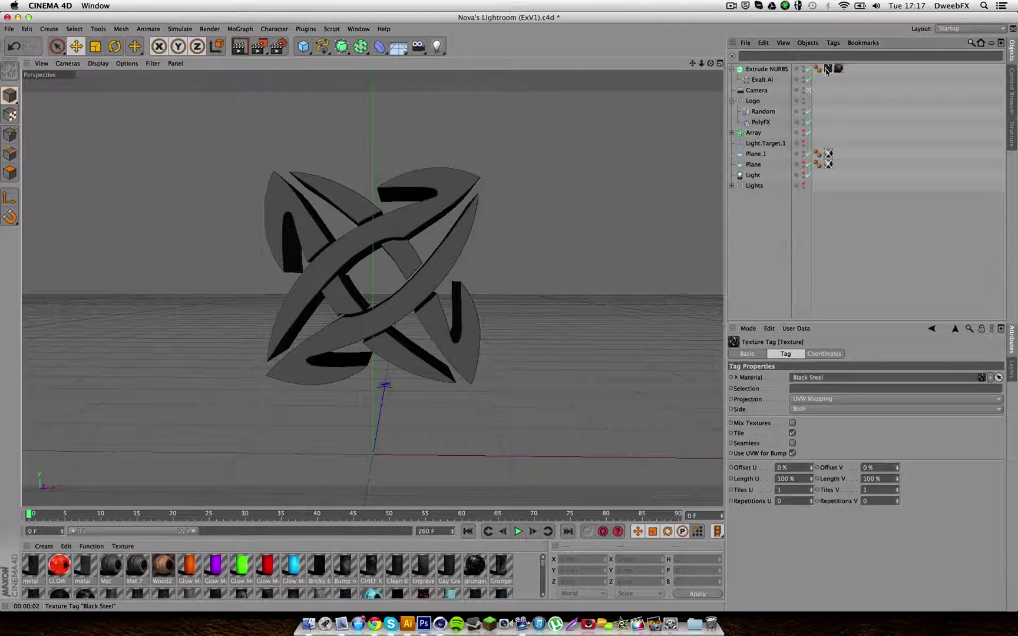
{"action": "key", "text": "Delete"}
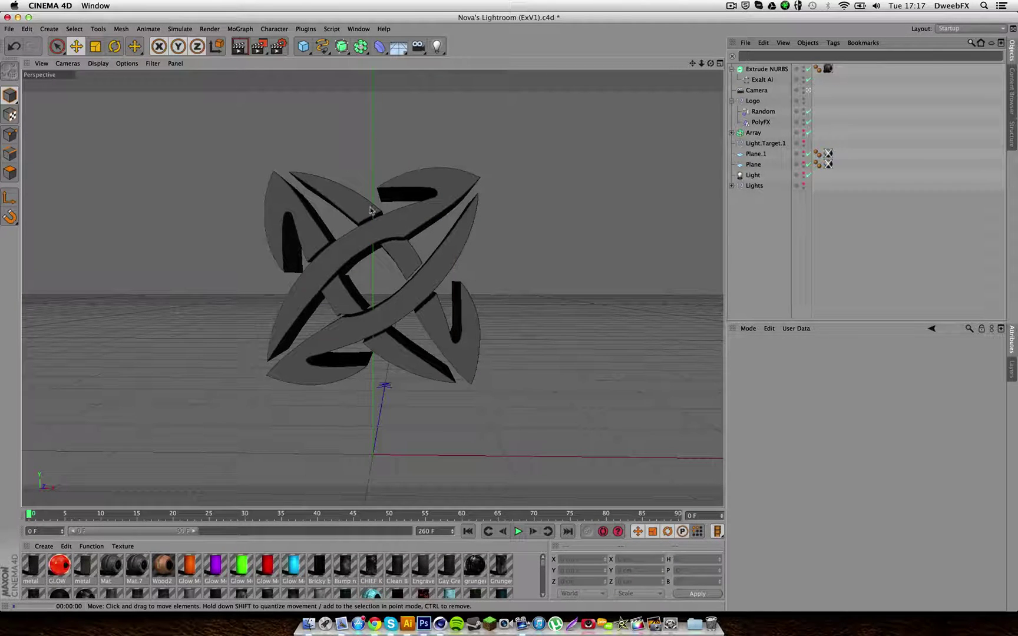
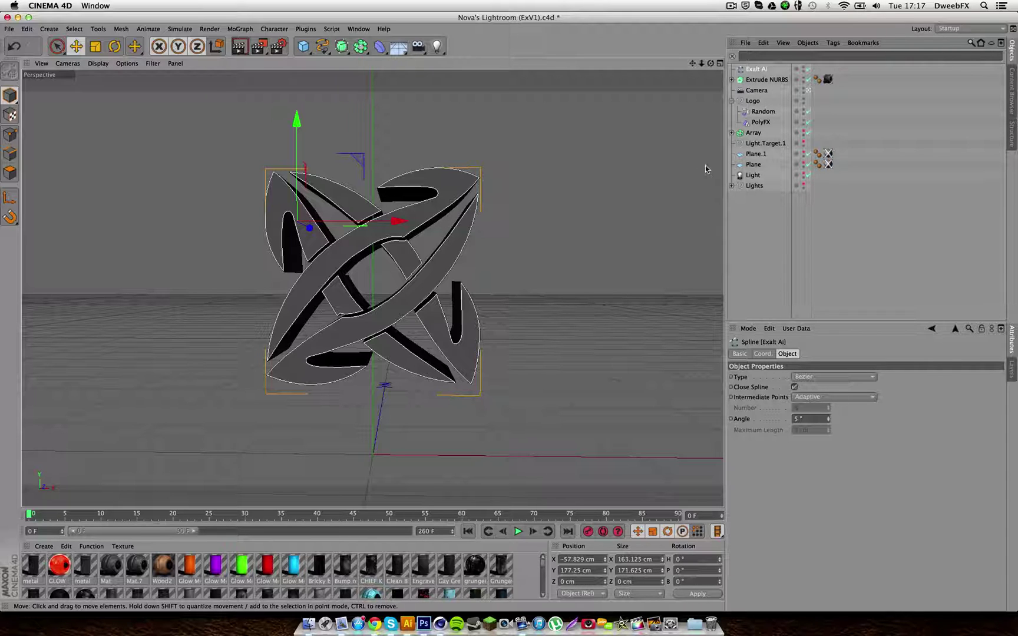
- Try the Exalt Ai spline inside a new Reeper X object, undo the nesting and delete the Reeper X object
{"action": "left_click", "coordinate": [311, 29]}
{"action": "left_click", "coordinate": [320, 148]}
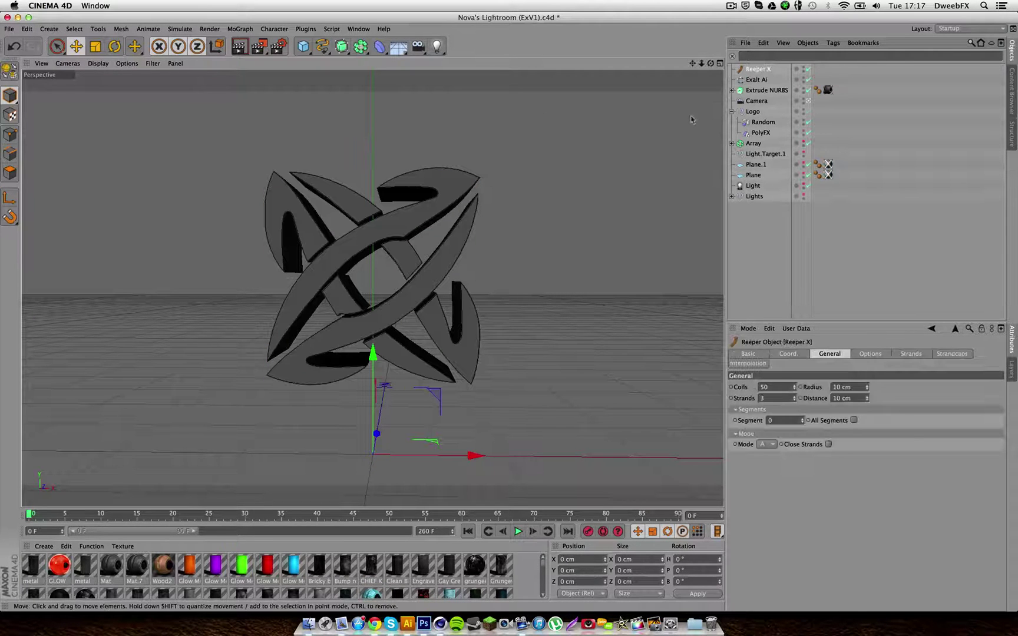
{"action": "left_click_drag", "start_coordinate": [757, 81], "coordinate": [757, 70]}
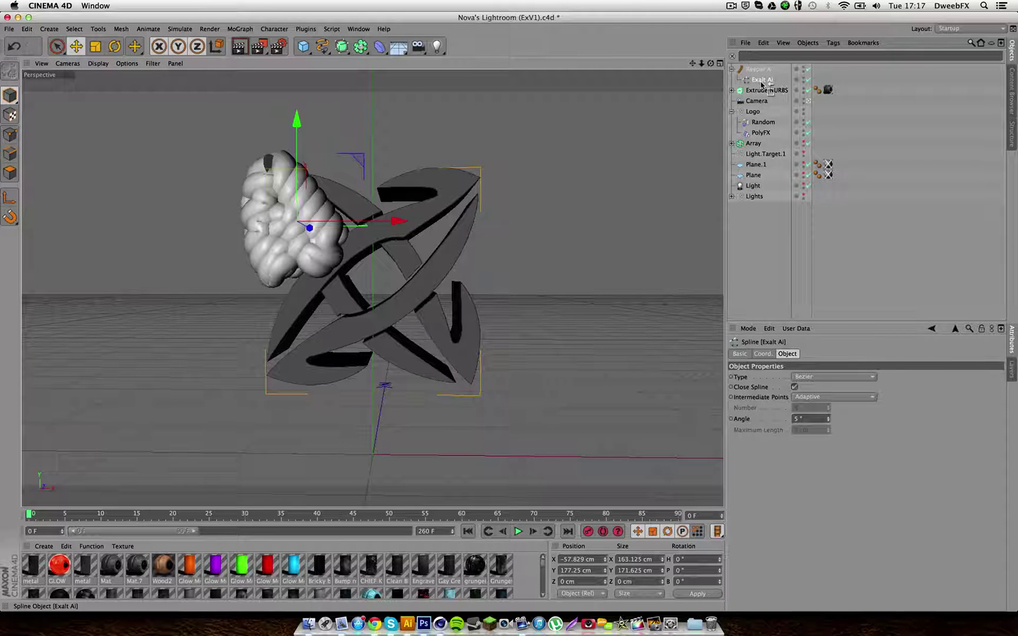
{"action": "key", "text": "ctrl+z"}
{"action": "left_click", "coordinate": [758, 69]}
{"action": "key", "text": "Delete"}
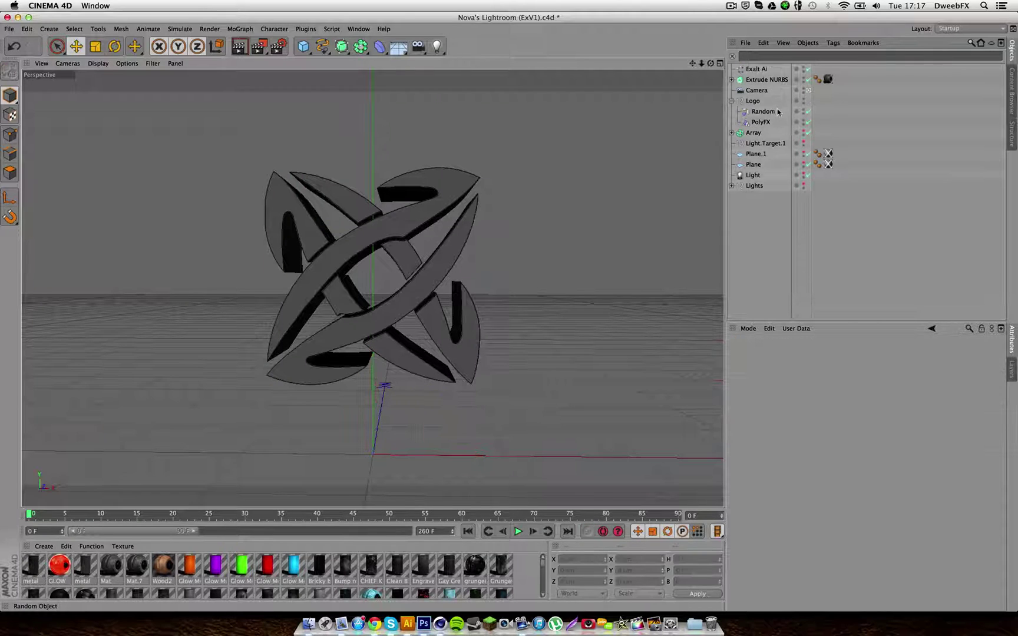
{"action": "left_click", "coordinate": [731, 7]}
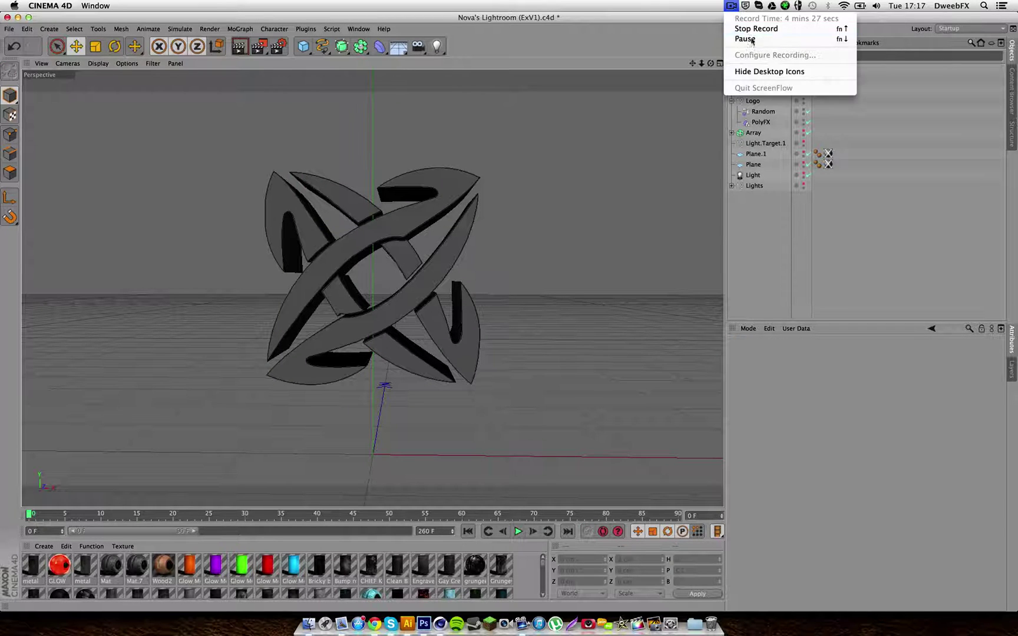
{"action": "left_click", "coordinate": [745, 38]}
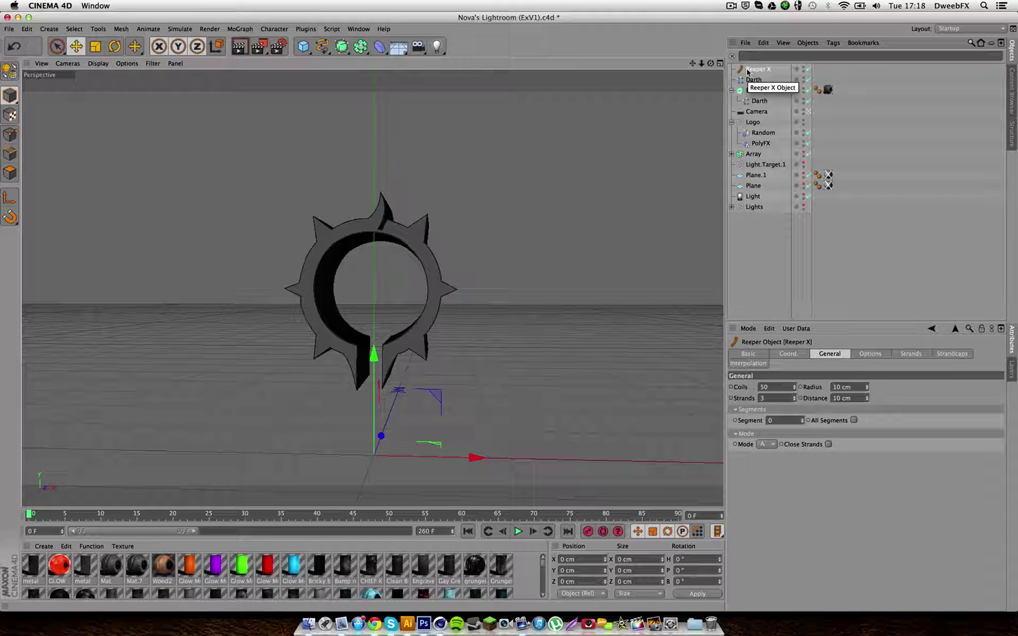
- Collapse the Extrude NURBS group holding the Darth spline and nudge the extruded logo slightly along the X axis
{"action": "left_click", "coordinate": [752, 79]}
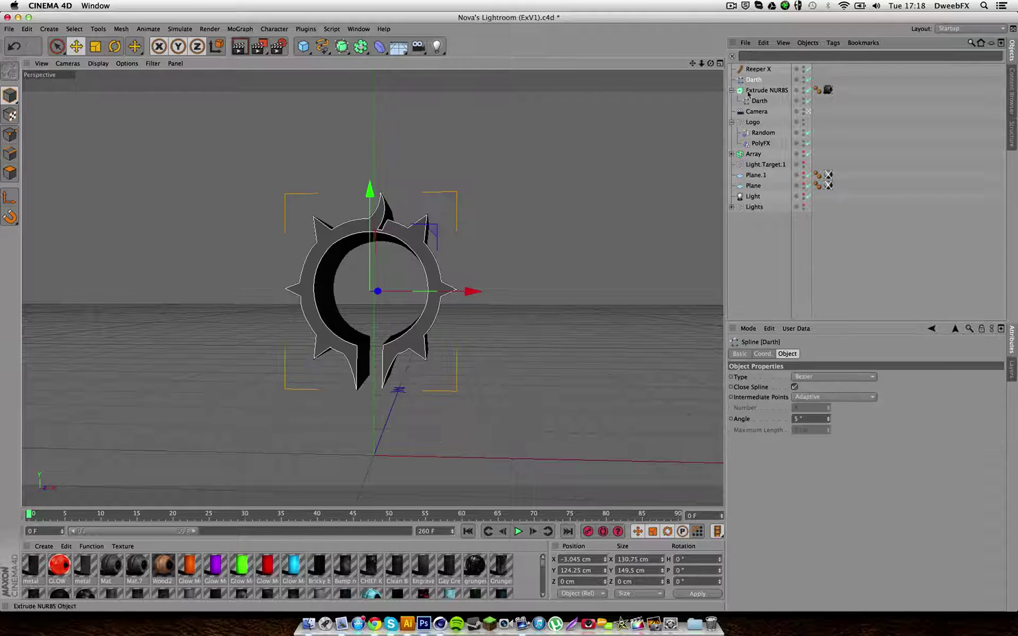
{"action": "left_click", "coordinate": [732, 95]}
{"action": "left_click", "coordinate": [732, 90]}
{"action": "left_click", "coordinate": [406, 359]}
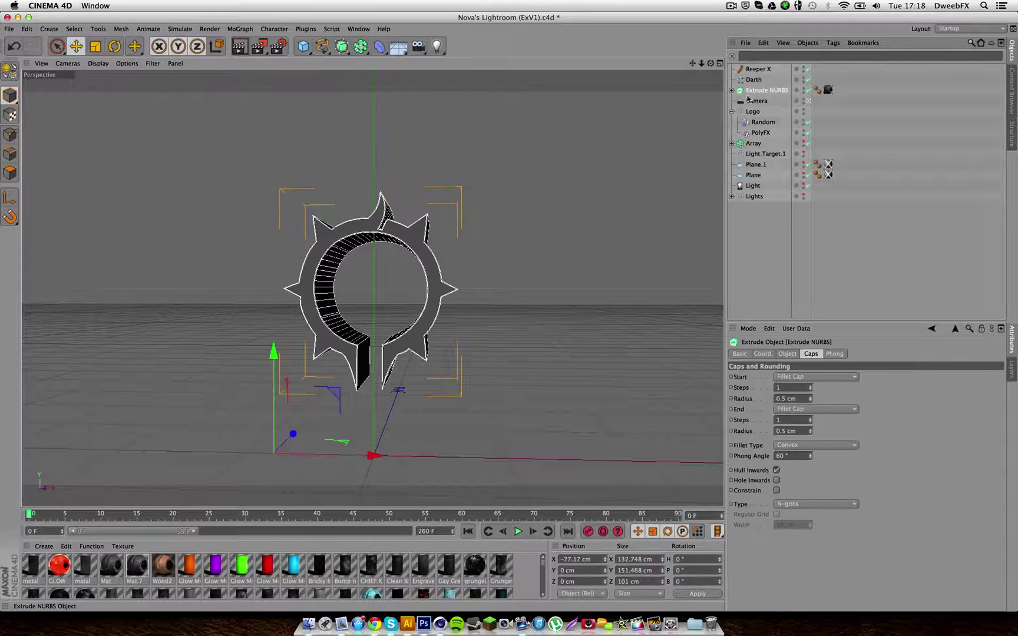
{"action": "left_click_drag", "start_coordinate": [372, 456], "coordinate": [374, 455]}
{"action": "left_click", "coordinate": [580, 295]}
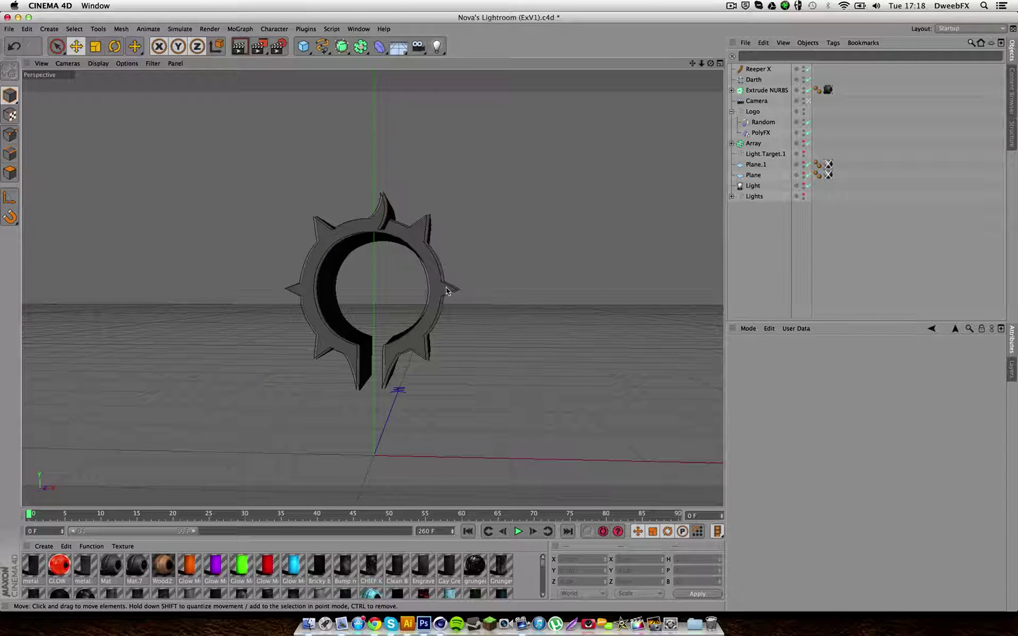
- Undo the last nudge of the extruded logo and nest the Darth spline inside the Reeper X object
{"action": "left_click", "coordinate": [755, 80]}
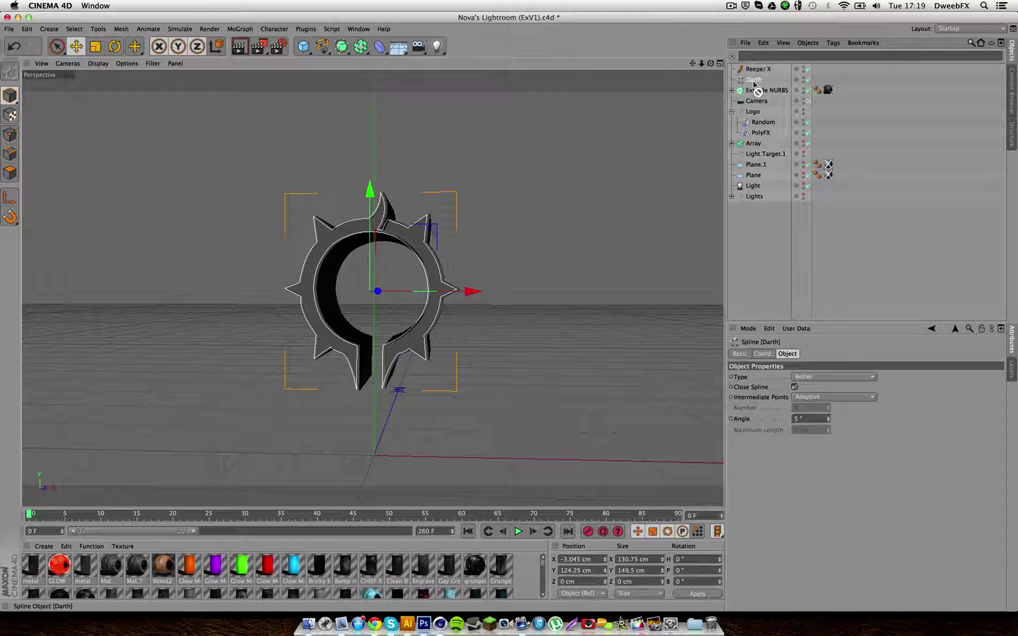
{"action": "key", "text": "super+z"}
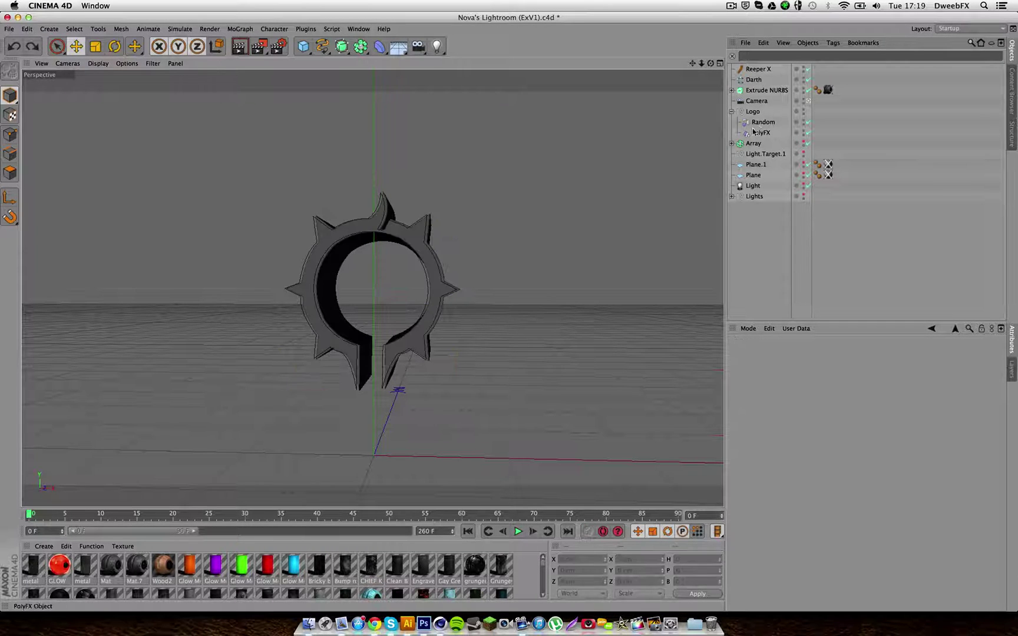
{"action": "key", "text": "super+z"}
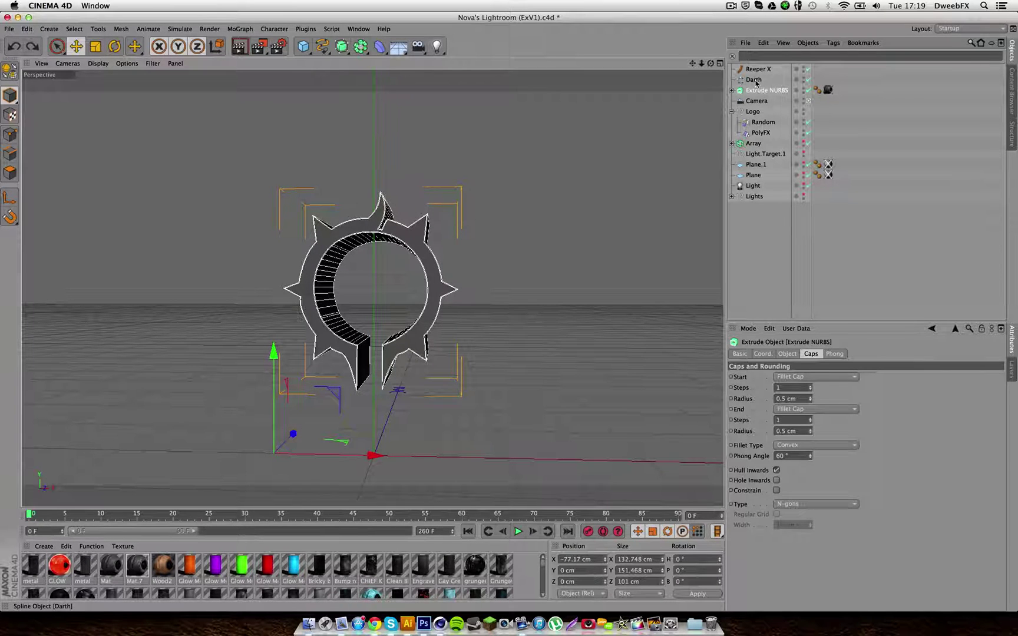
{"action": "left_click", "coordinate": [754, 81]}
{"action": "left_click_drag", "start_coordinate": [755, 83], "coordinate": [757, 69]}
{"action": "left_click", "coordinate": [340, 266]}
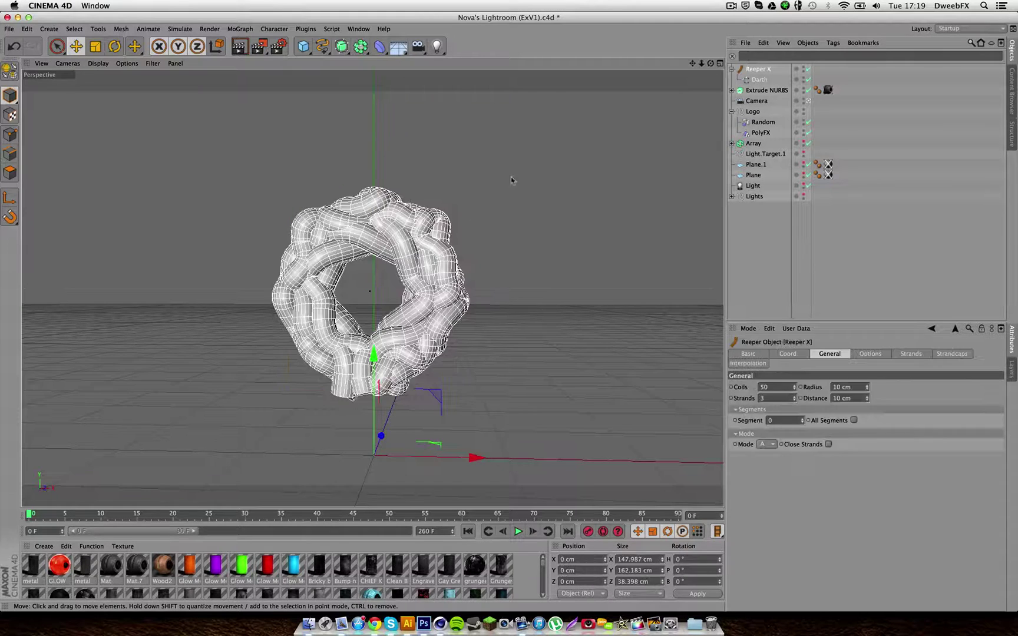
{"action": "left_click", "coordinate": [477, 223]}
- Set the Reeper X rope to a 1 cm radius, 6 cm distance, 36 coils and 3 strands
{"action": "left_click", "coordinate": [760, 70]}
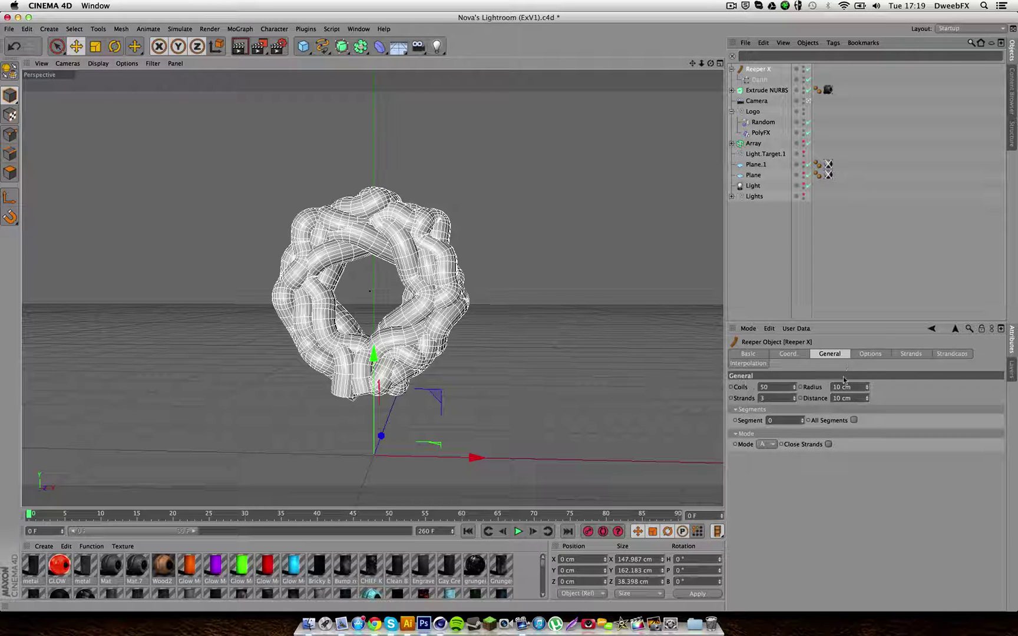
{"action": "left_click_drag", "start_coordinate": [868, 393], "coordinate": [867, 392]}
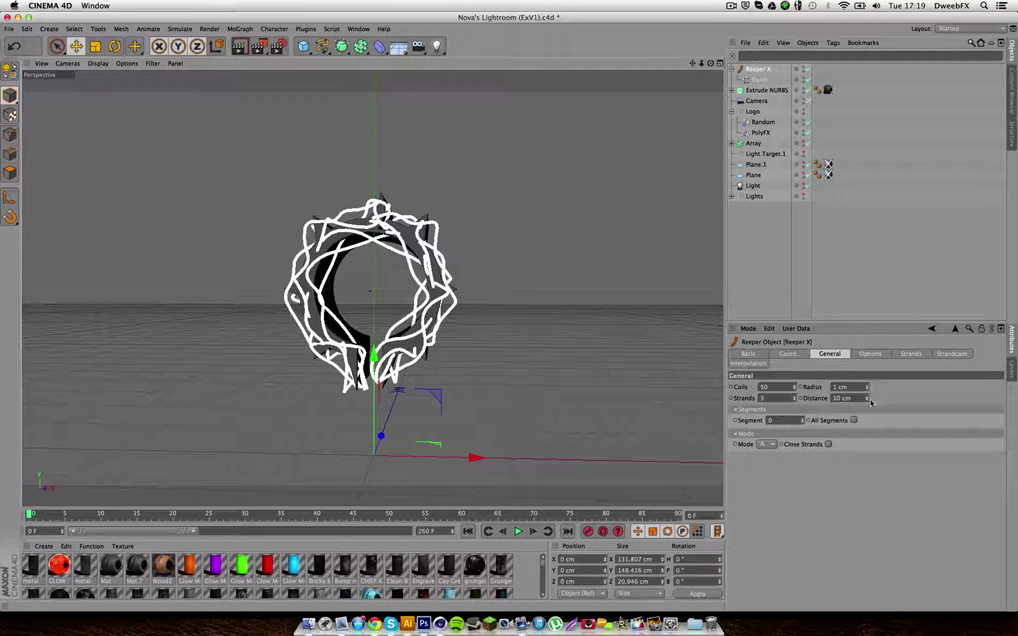
{"action": "left_click_drag", "start_coordinate": [867, 399], "coordinate": [867, 400]}
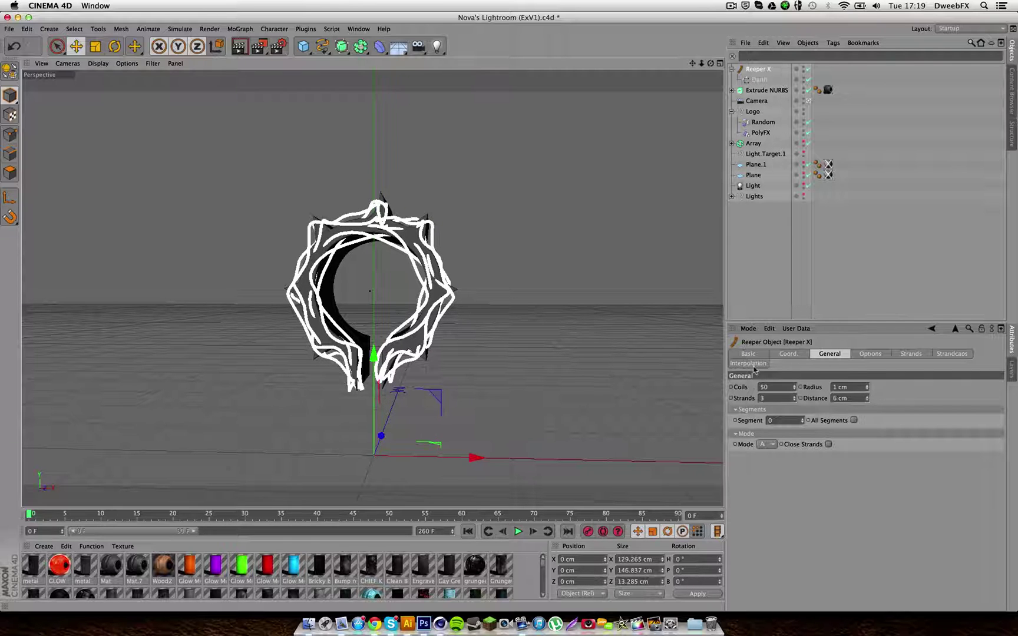
{"action": "left_click_drag", "start_coordinate": [793, 388], "coordinate": [793, 347]}
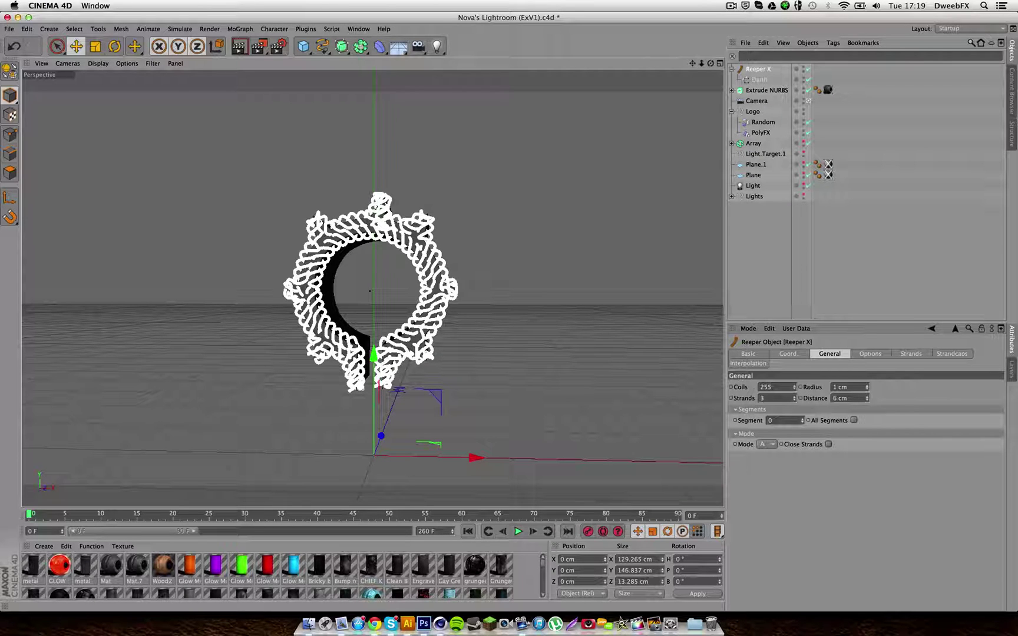
{"action": "left_click_drag", "start_coordinate": [794, 387], "coordinate": [794, 426]}
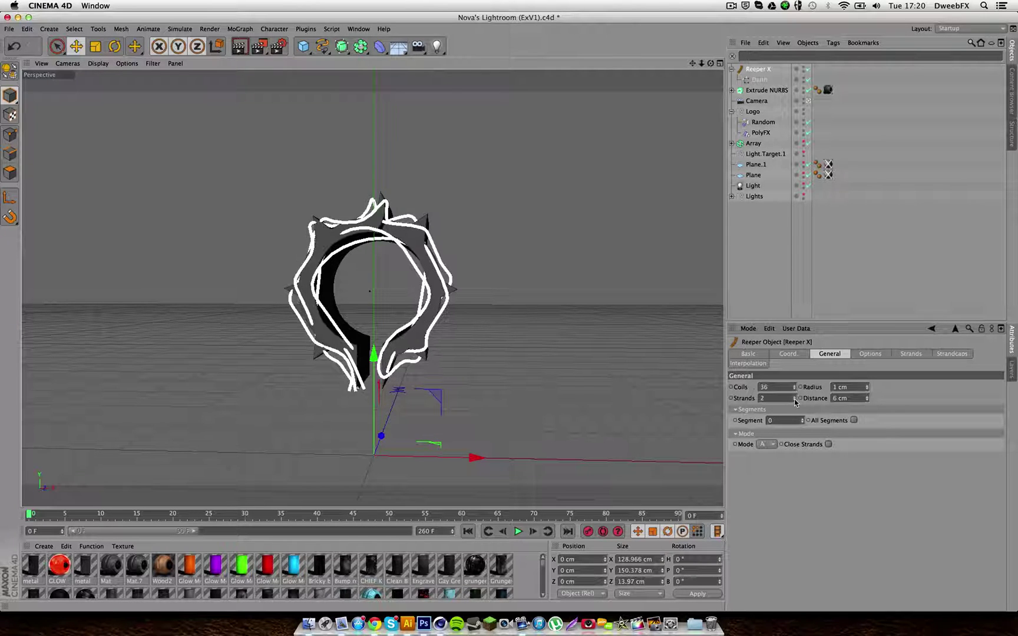
{"action": "left_click_drag", "start_coordinate": [795, 398], "coordinate": [795, 401]}
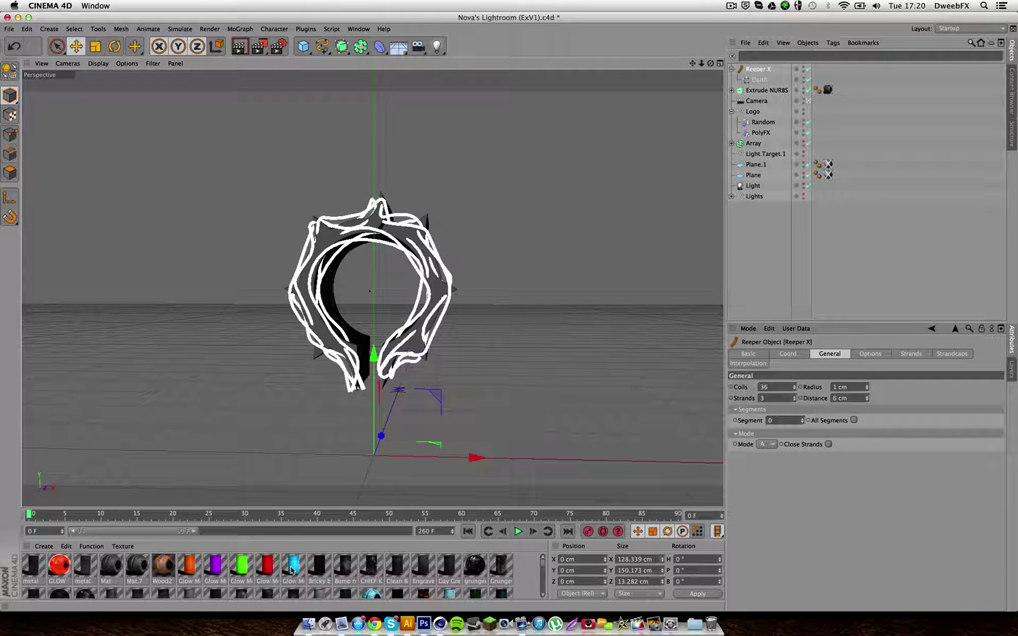
- Apply the light blue Glow Metal material to the Reeper X rope and render a closer preview of the view
{"action": "left_click_drag", "start_coordinate": [291, 570], "coordinate": [333, 339]}
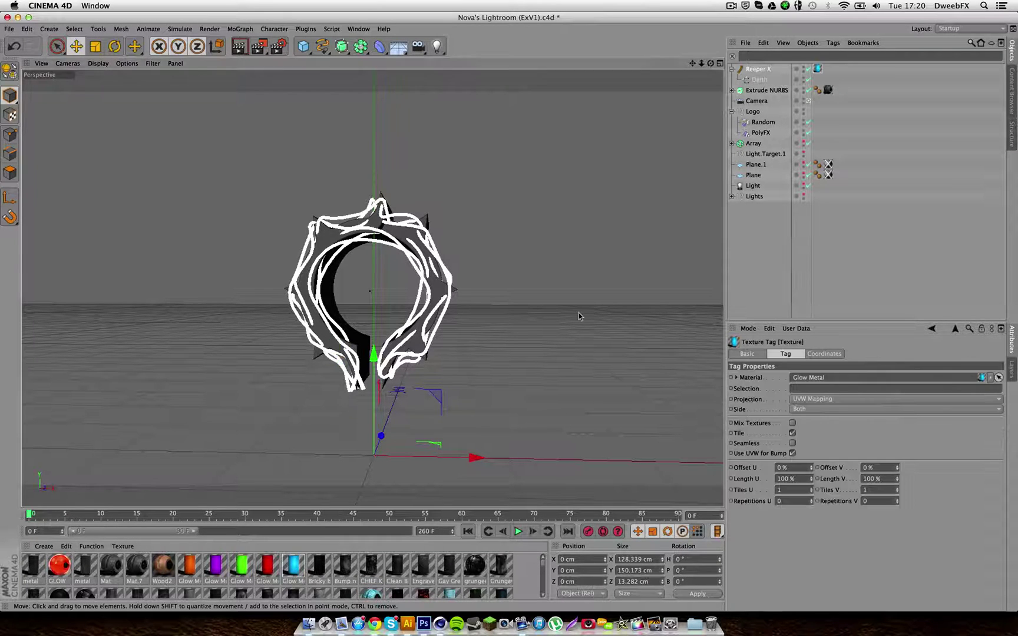
{"action": "left_click", "coordinate": [578, 316]}
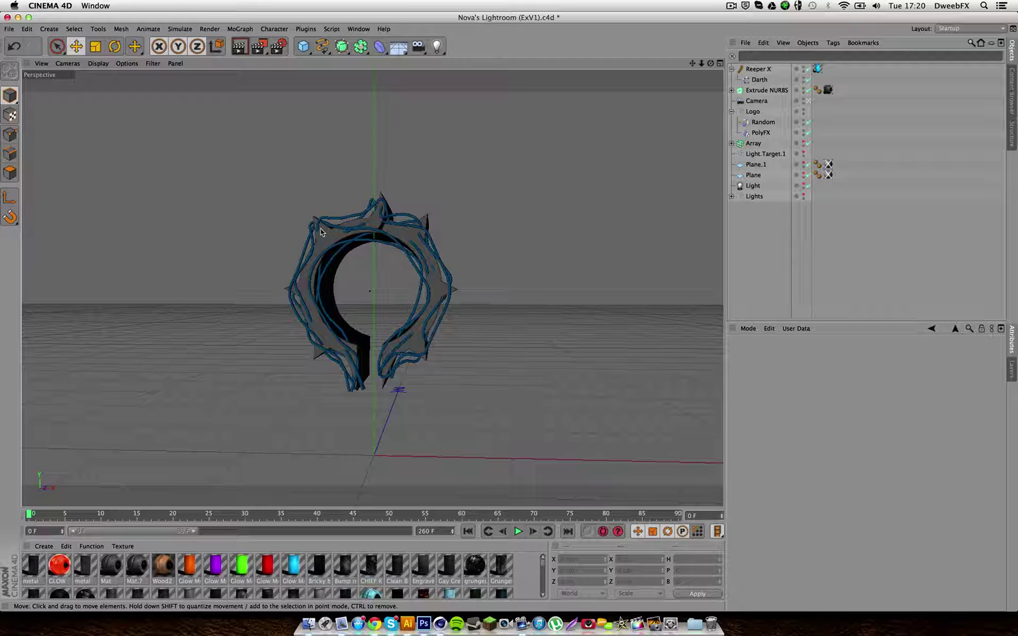
{"action": "mouse_move", "coordinate": [704, 64]}
{"action": "left_mouse_down"}
{"action": "mouse_move", "coordinate": [722, 66]}
{"action": "mouse_move", "coordinate": [702, 65]}
{"action": "left_mouse_up"}
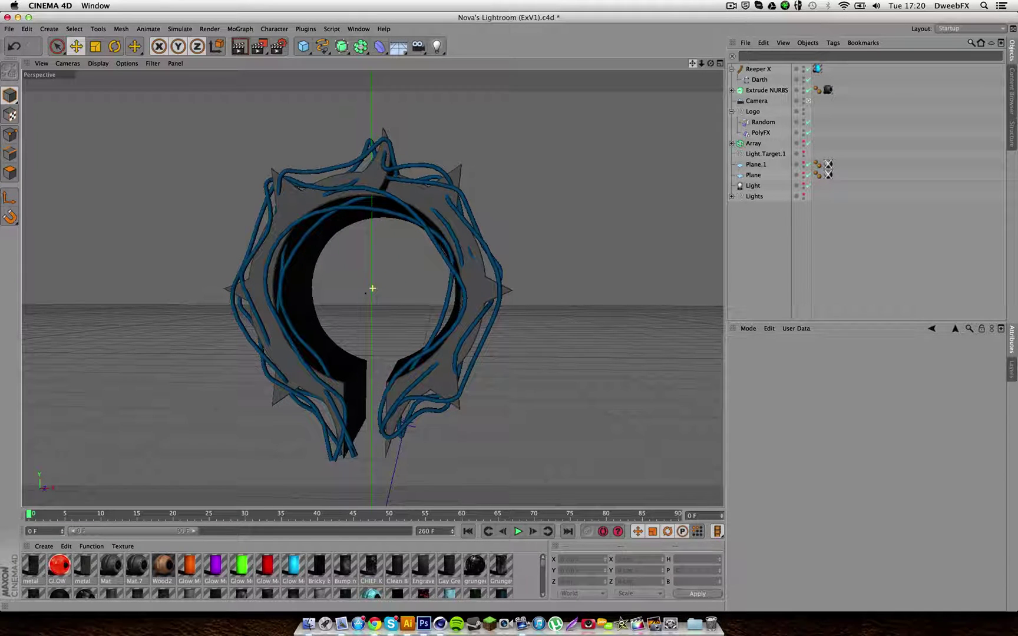
{"action": "left_click", "coordinate": [239, 46]}
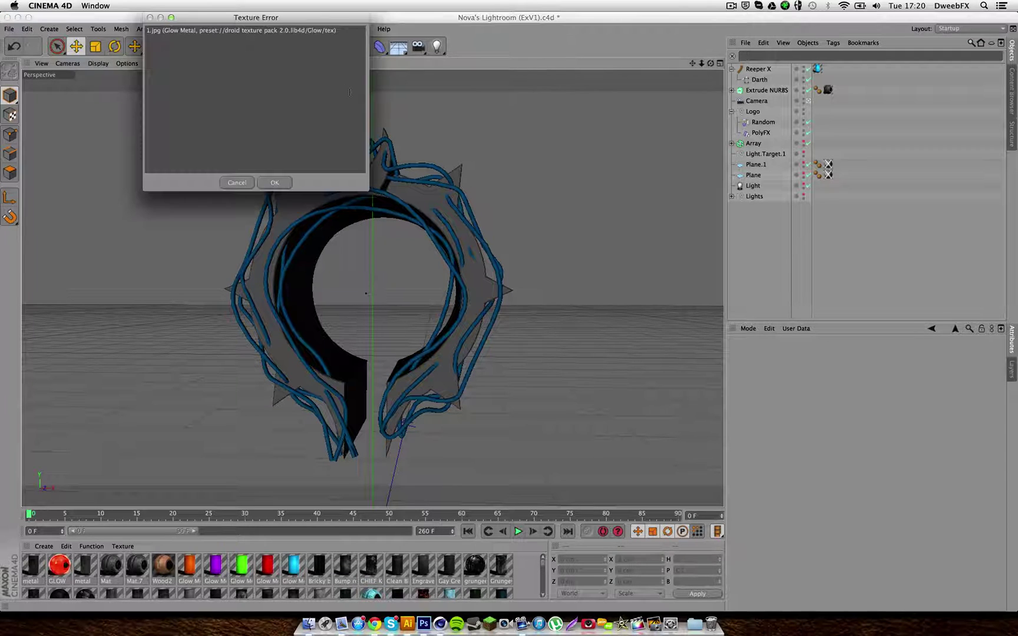
{"action": "left_click", "coordinate": [283, 183]}
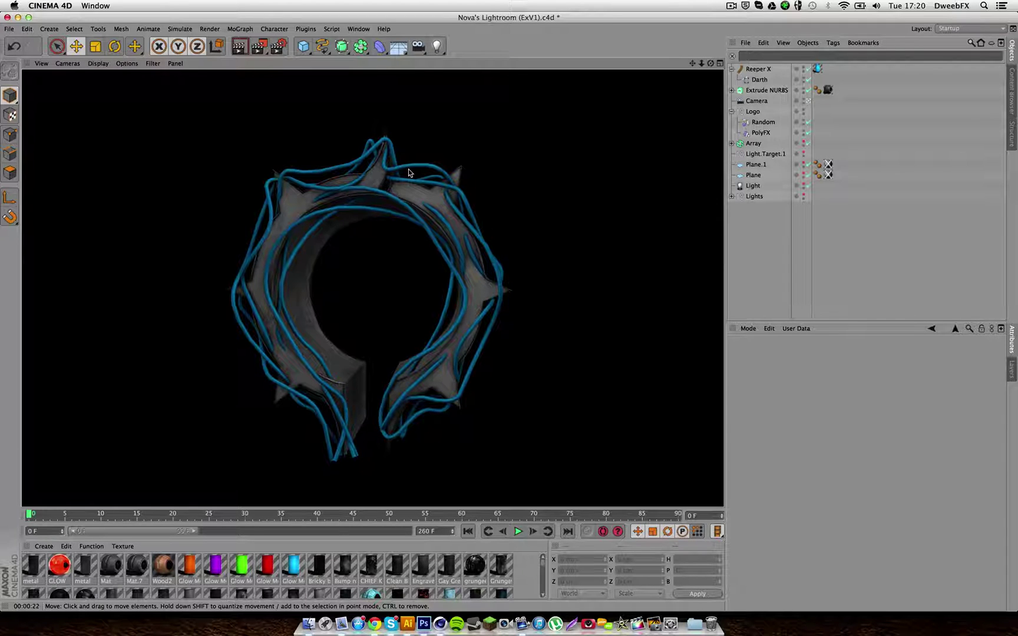
{"action": "left_click", "coordinate": [523, 185]}
{"action": "left_click", "coordinate": [484, 227]}
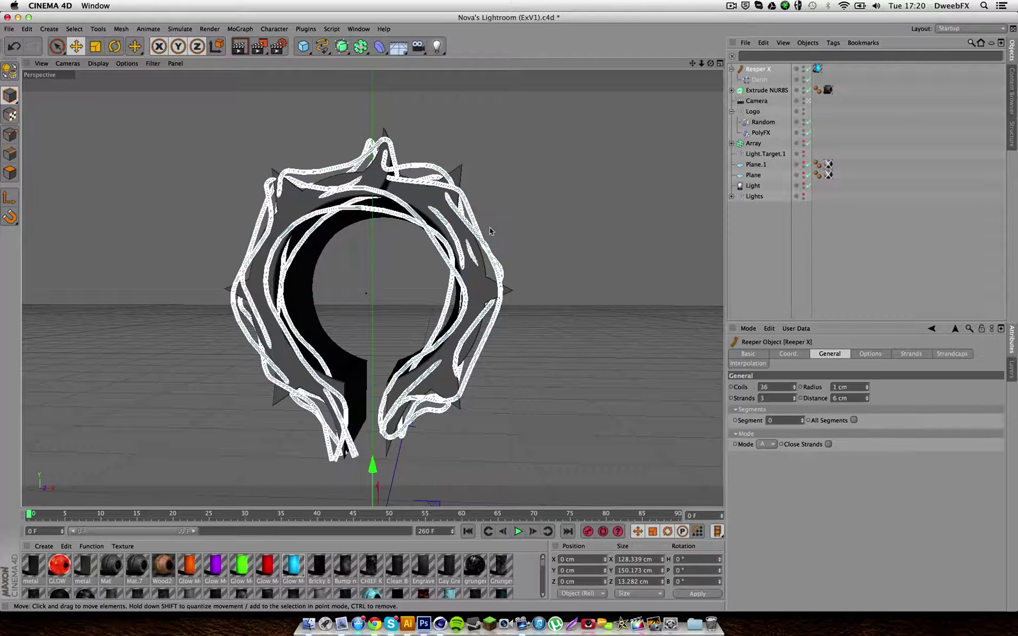
{"action": "left_click", "coordinate": [534, 216]}
{"action": "left_click", "coordinate": [499, 242]}
{"action": "left_click", "coordinate": [530, 365]}
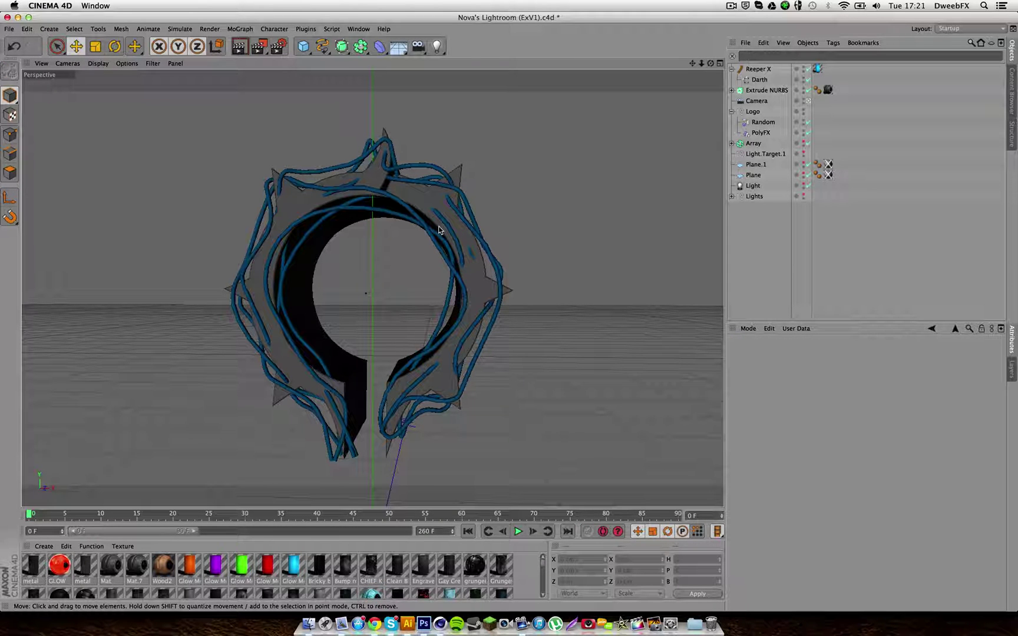
- Duplicate the extruded logo and move the copy back along the Z axis to about 23 cm
{"action": "left_click_drag", "start_coordinate": [701, 63], "coordinate": [696, 67]}
{"action": "left_click", "coordinate": [335, 221]}
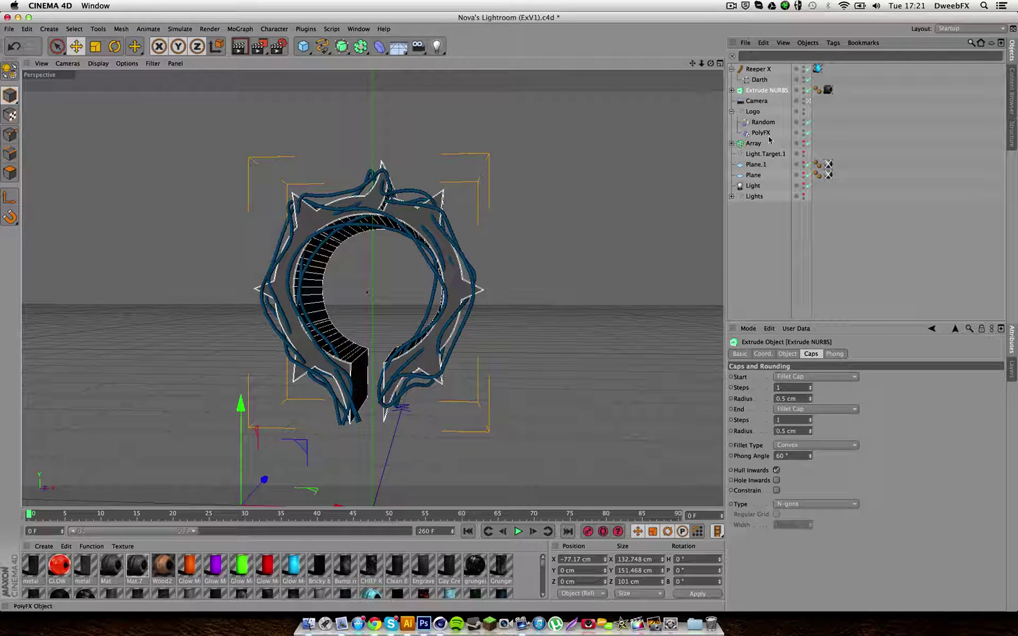
{"action": "key", "text": "super+c"}
{"action": "key", "text": "super+v"}
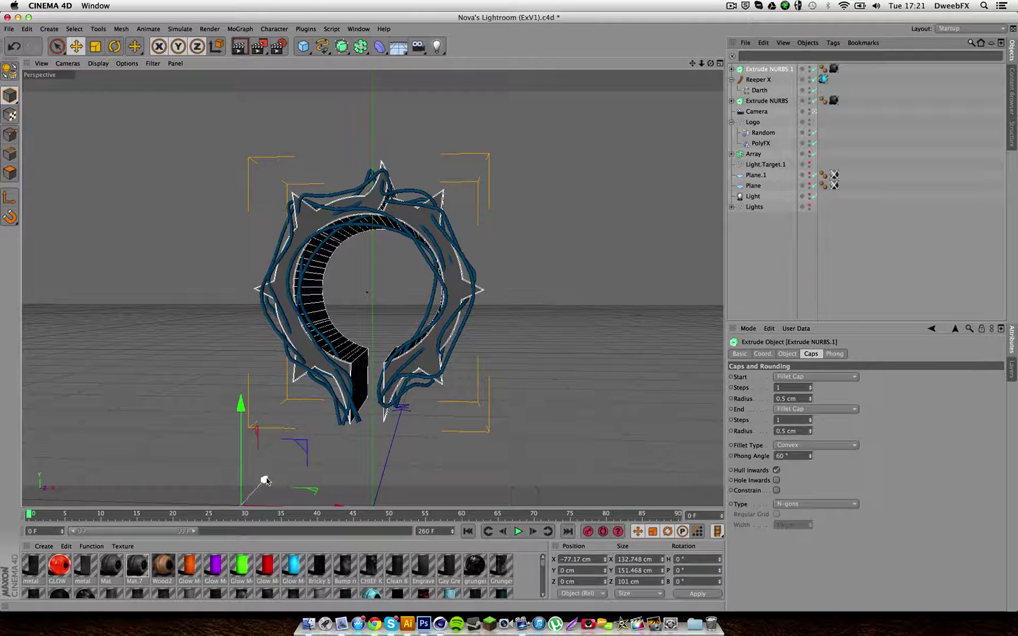
{"action": "left_click_drag", "start_coordinate": [264, 480], "coordinate": [274, 472]}
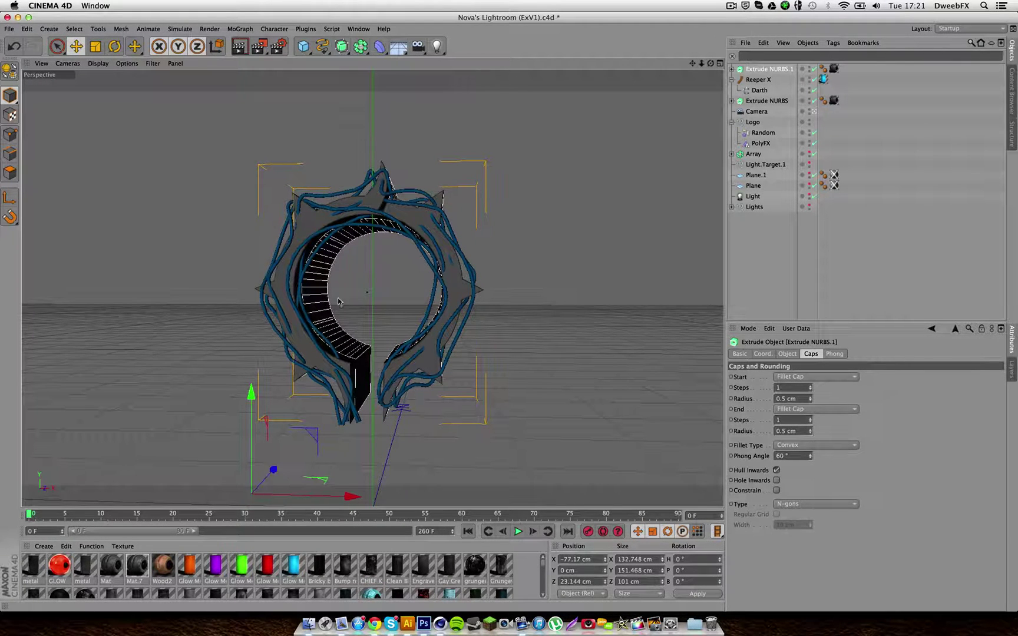
- Break the copied extruded logo into 100 random pieces with Thrausi and close its dialog
{"action": "left_click", "coordinate": [304, 29]}
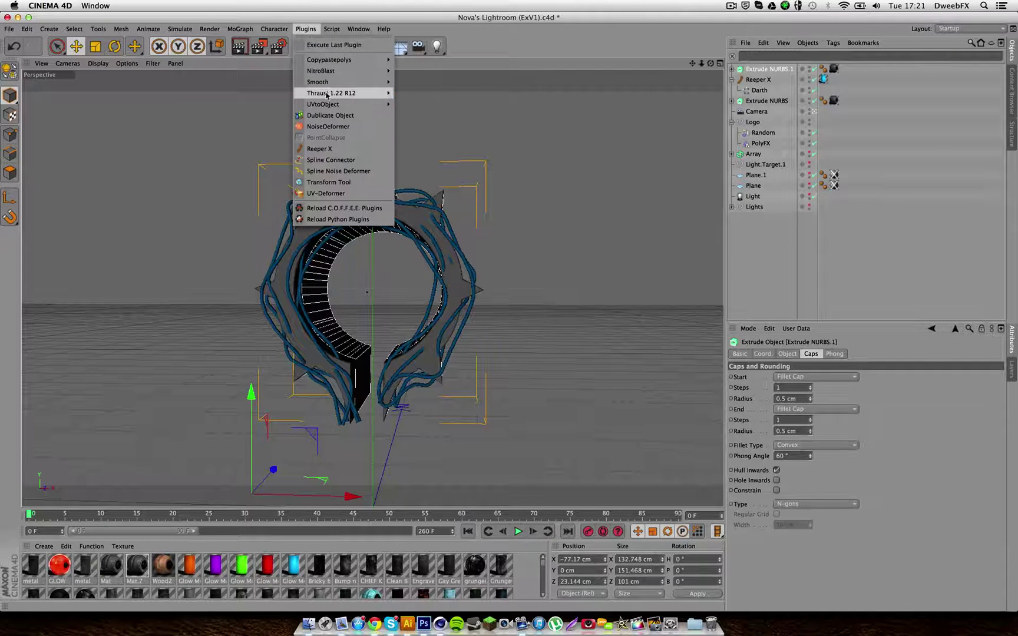
{"action": "mouse_move", "coordinate": [353, 93]}
{"action": "left_click", "coordinate": [412, 96]}
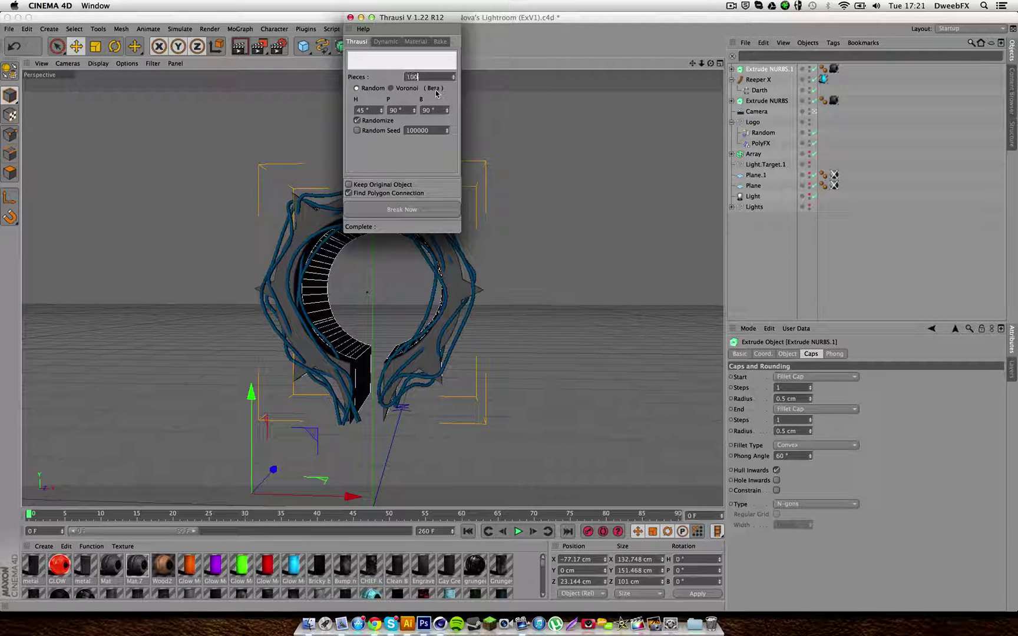
{"action": "left_click", "coordinate": [388, 210]}
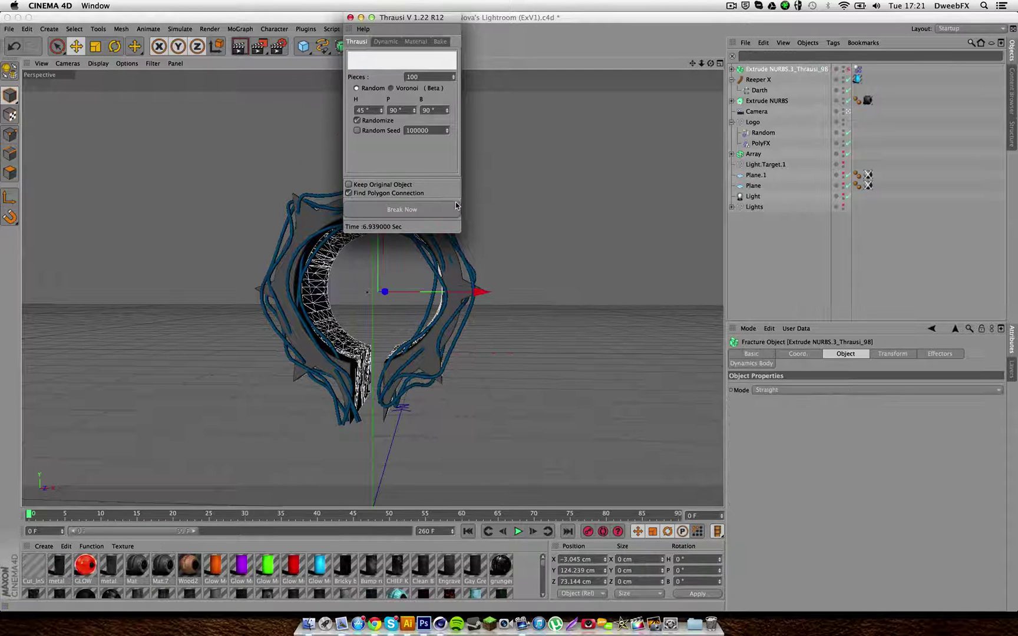
{"action": "left_click", "coordinate": [350, 17]}
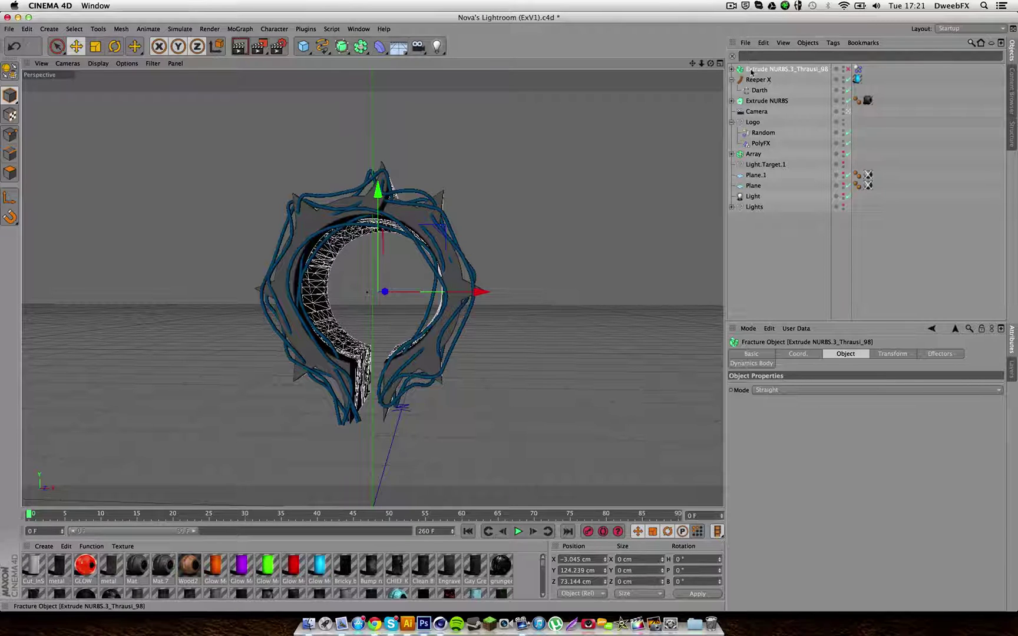
- Enable the Thrausi fracture object and move it into the Logo group below PolyFX
{"action": "left_click", "coordinate": [732, 69]}
{"action": "left_click", "coordinate": [732, 69]}
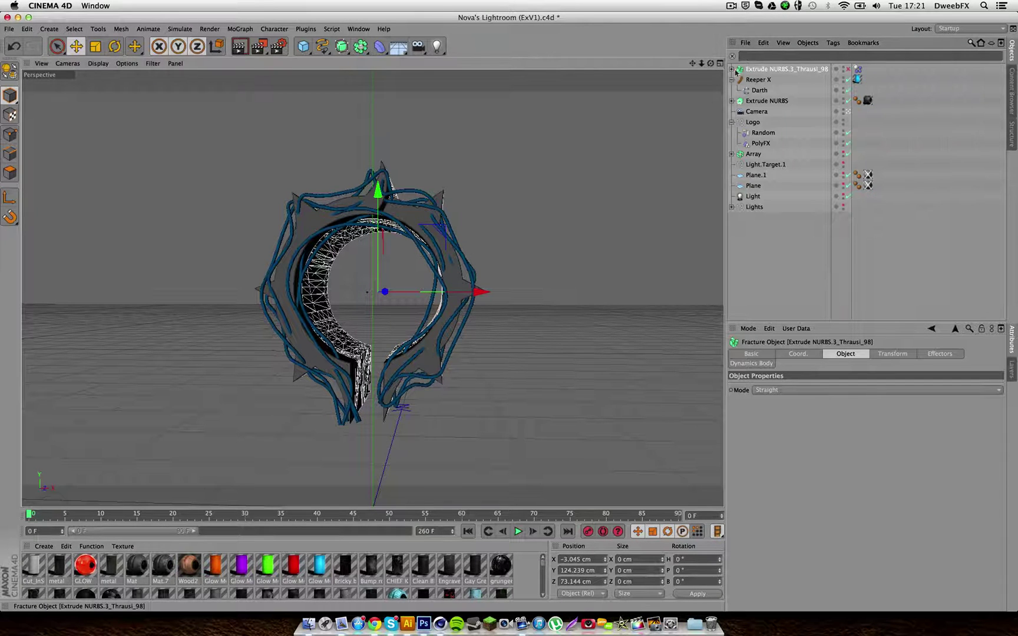
{"action": "left_click", "coordinate": [847, 70]}
{"action": "left_click_drag", "start_coordinate": [801, 70], "coordinate": [760, 147]}
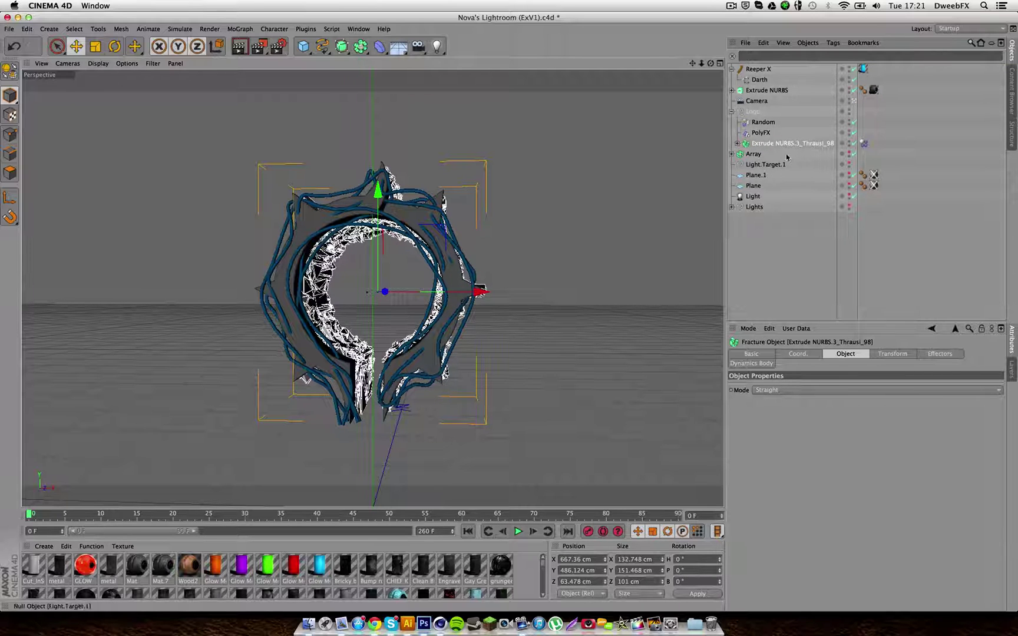
- Delete the existing Random effector from the Logo group
{"action": "left_click", "coordinate": [756, 112]}
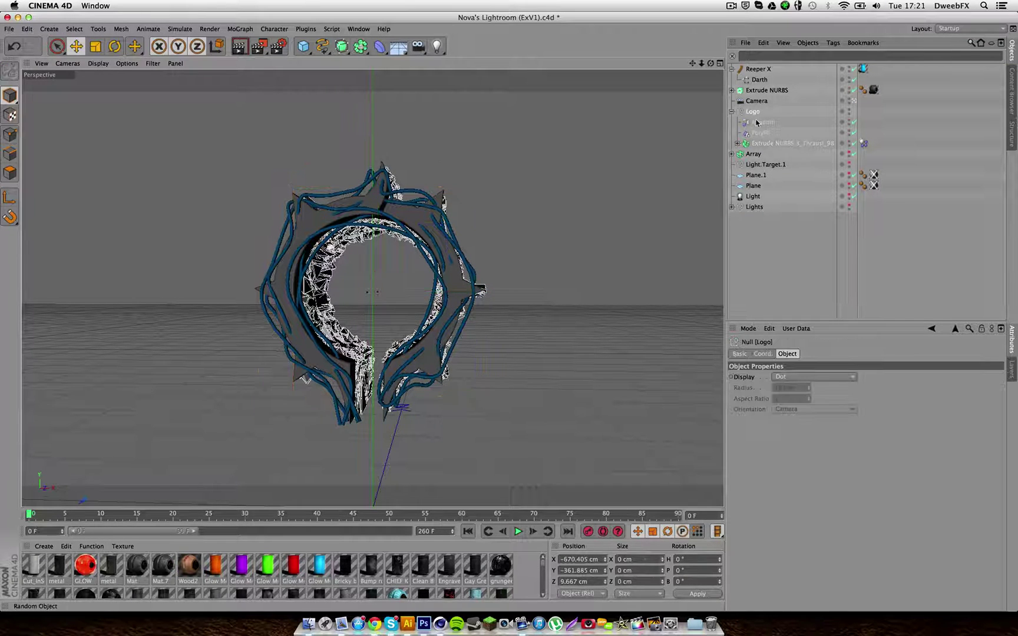
{"action": "left_click", "coordinate": [771, 143]}
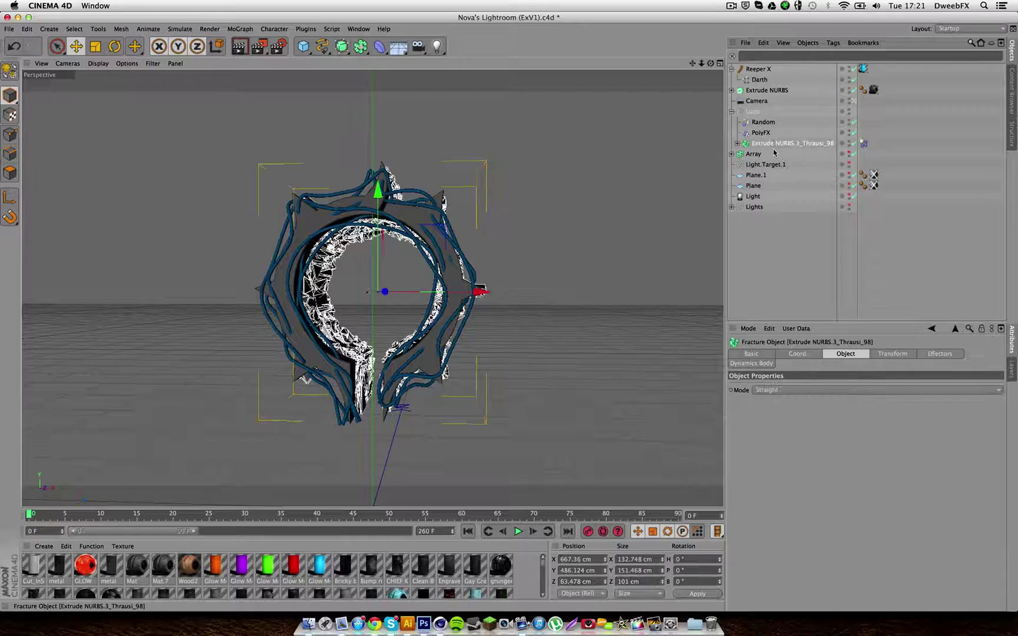
{"action": "left_click", "coordinate": [761, 122]}
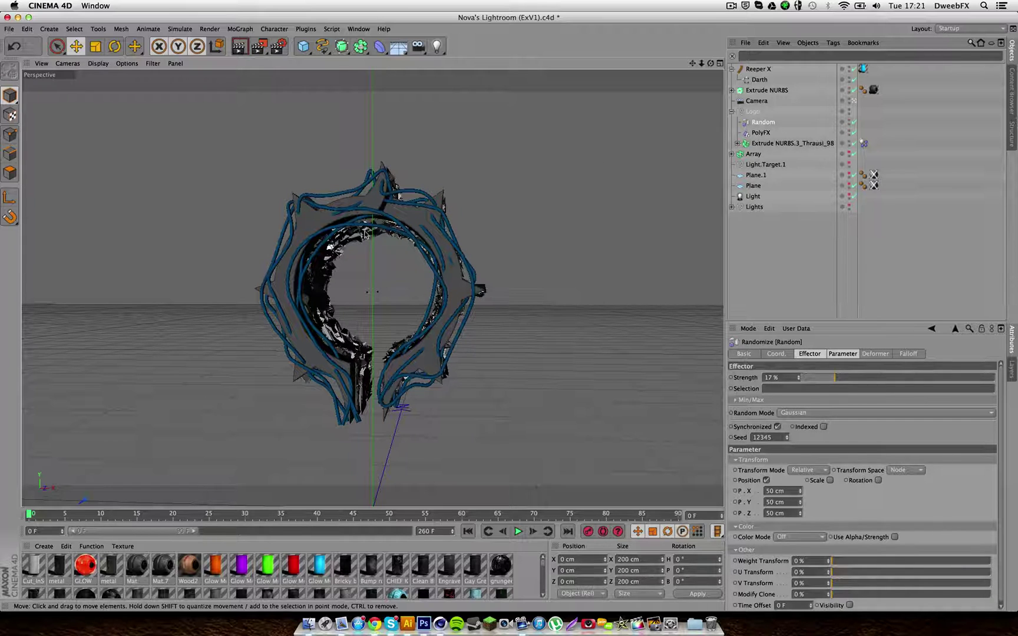
{"action": "key", "text": "Delete"}
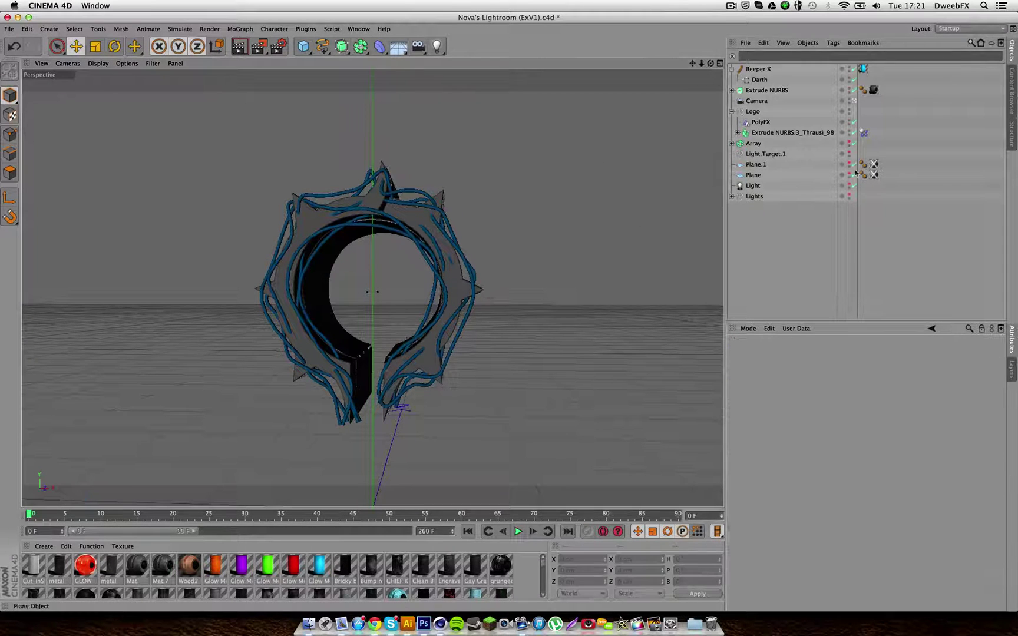
- Add a new MoGraph Random effector to the fractured logo copy to scatter its pieces
{"action": "left_click", "coordinate": [787, 134]}
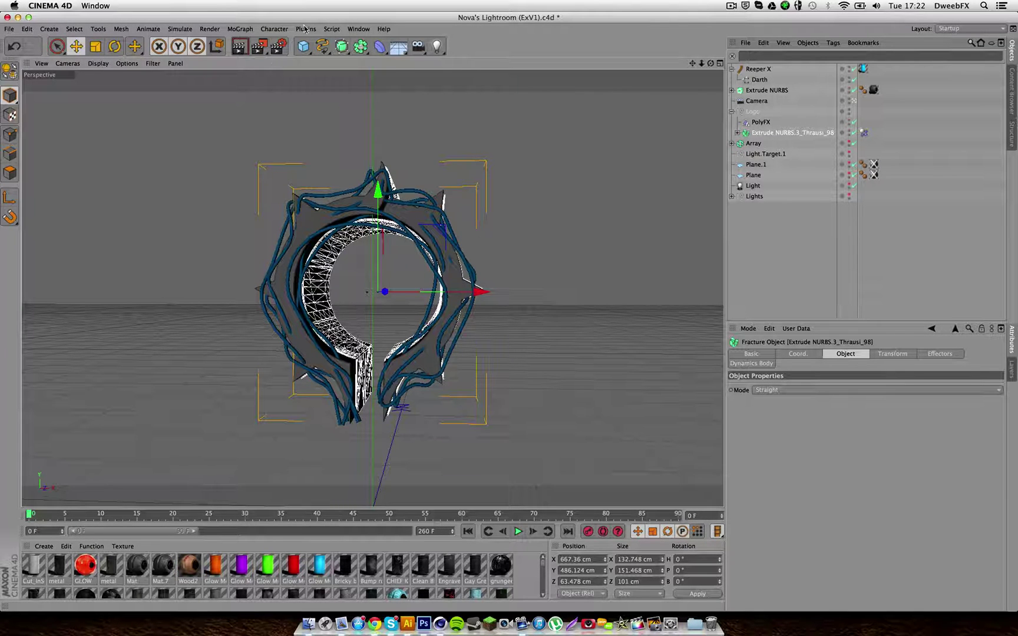
{"action": "left_click", "coordinate": [253, 28]}
{"action": "mouse_move", "coordinate": [263, 45]}
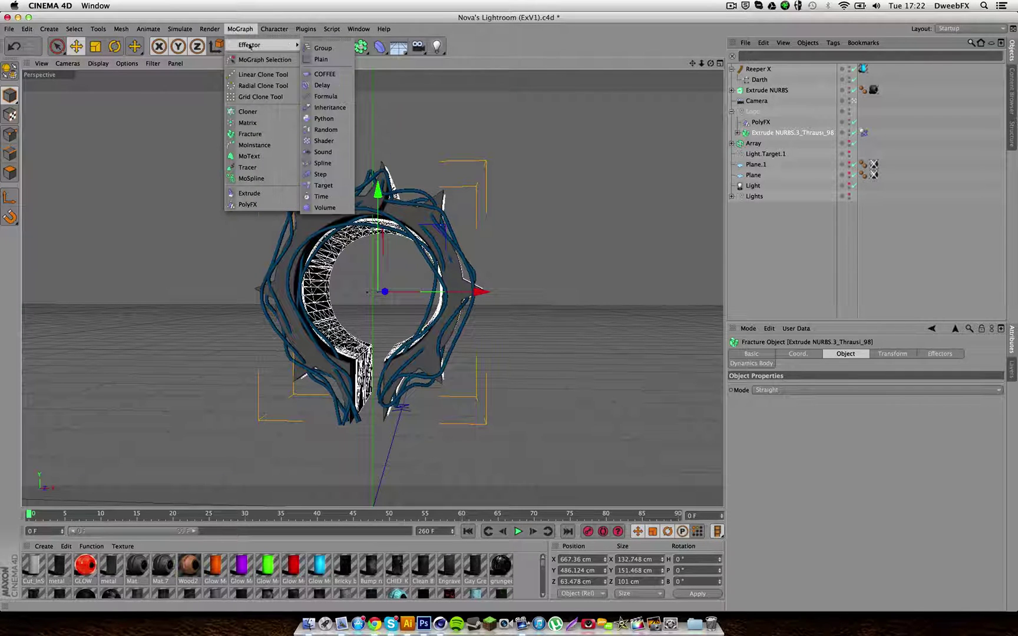
{"action": "left_click", "coordinate": [331, 124]}
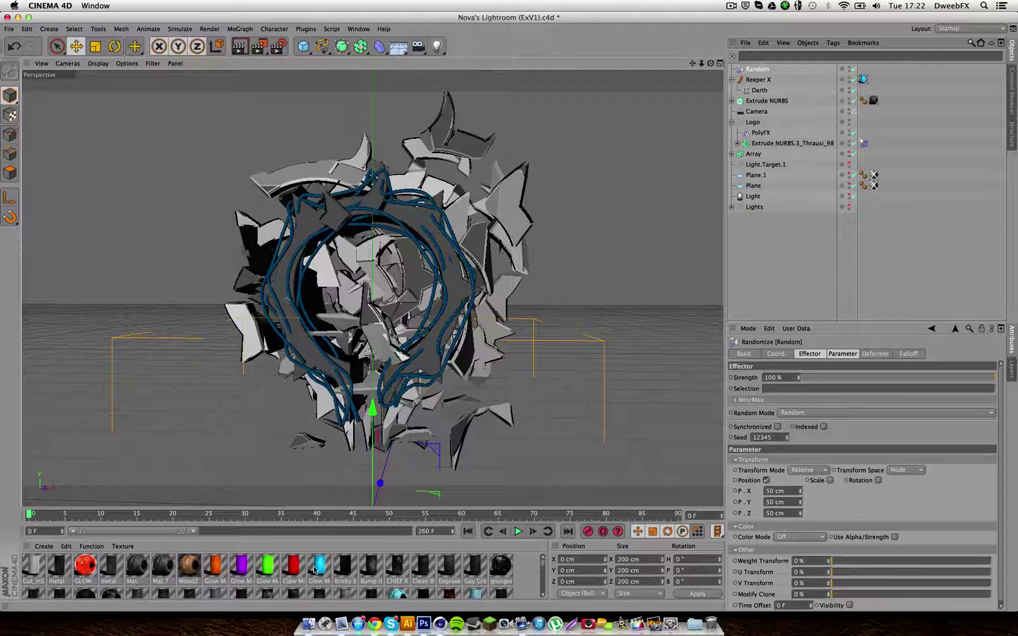
- Replace the fragments' inner cut material with the light blue Glow Metal and select the fractured logo copy
{"action": "left_click_drag", "start_coordinate": [317, 567], "coordinate": [31, 567]}
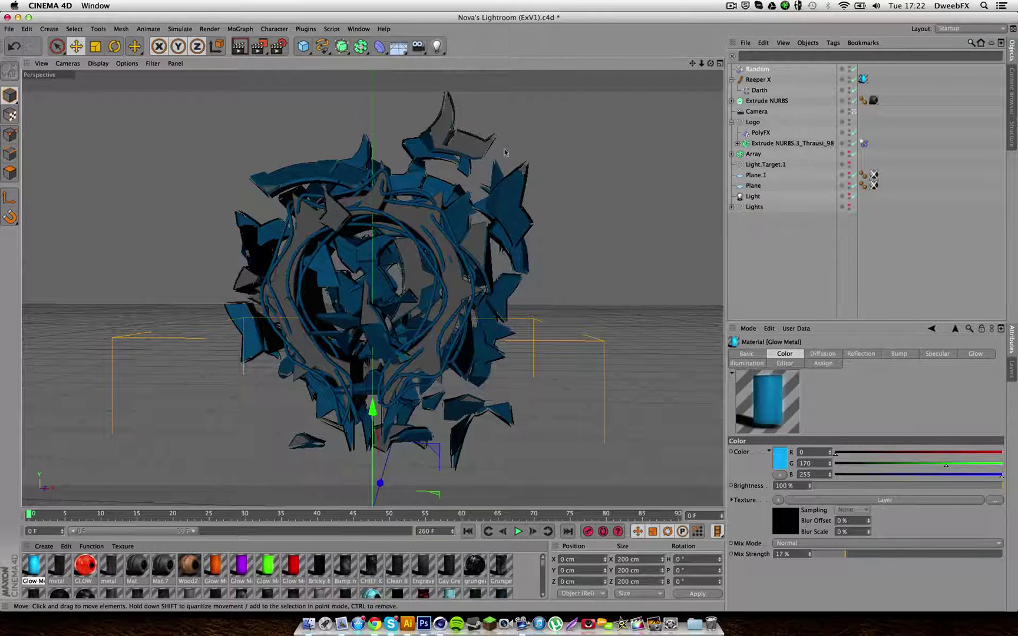
{"action": "left_click", "coordinate": [504, 265]}
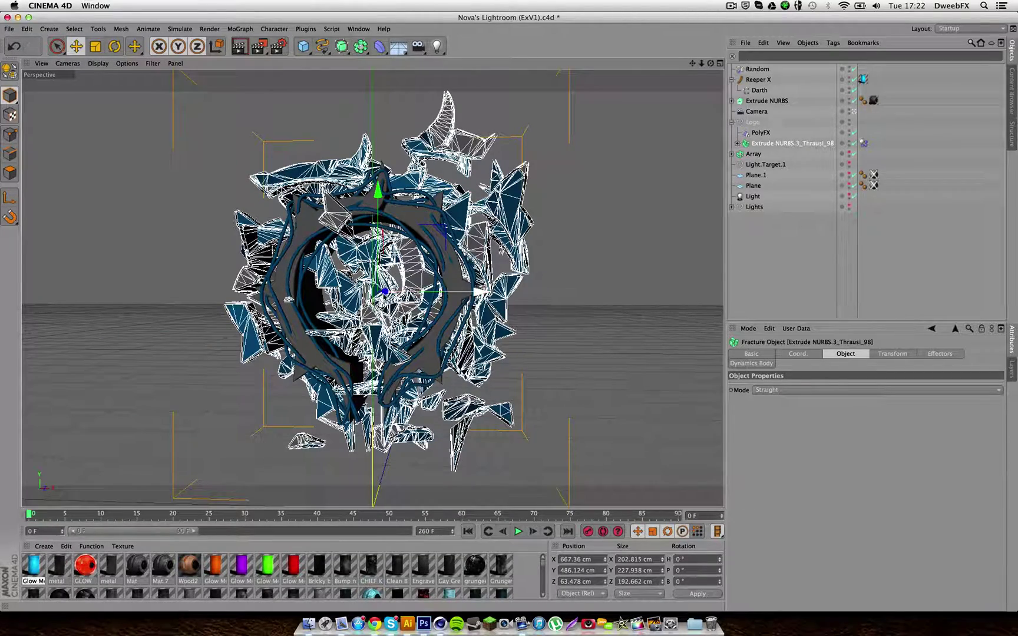
- Nudge the fractured logo copy slightly along its depth to a Z position of about 61.7 cm and deselect it
{"action": "mouse_move", "coordinate": [480, 291]}
{"action": "left_mouse_down"}
{"action": "mouse_move", "coordinate": [454, 295]}
{"action": "mouse_move", "coordinate": [481, 291]}
{"action": "left_mouse_up"}
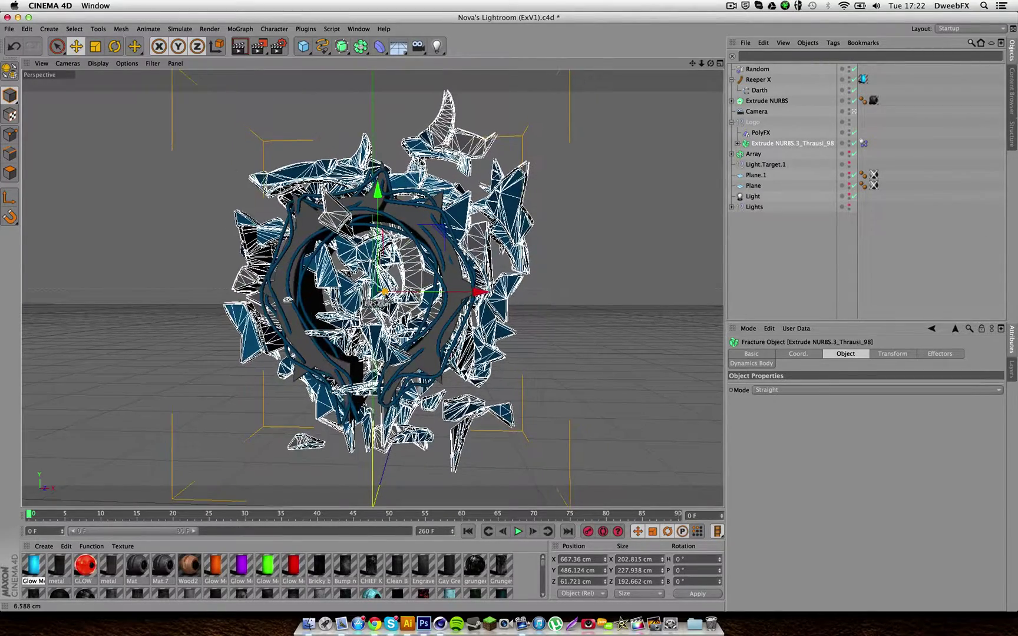
{"action": "left_click", "coordinate": [645, 291]}
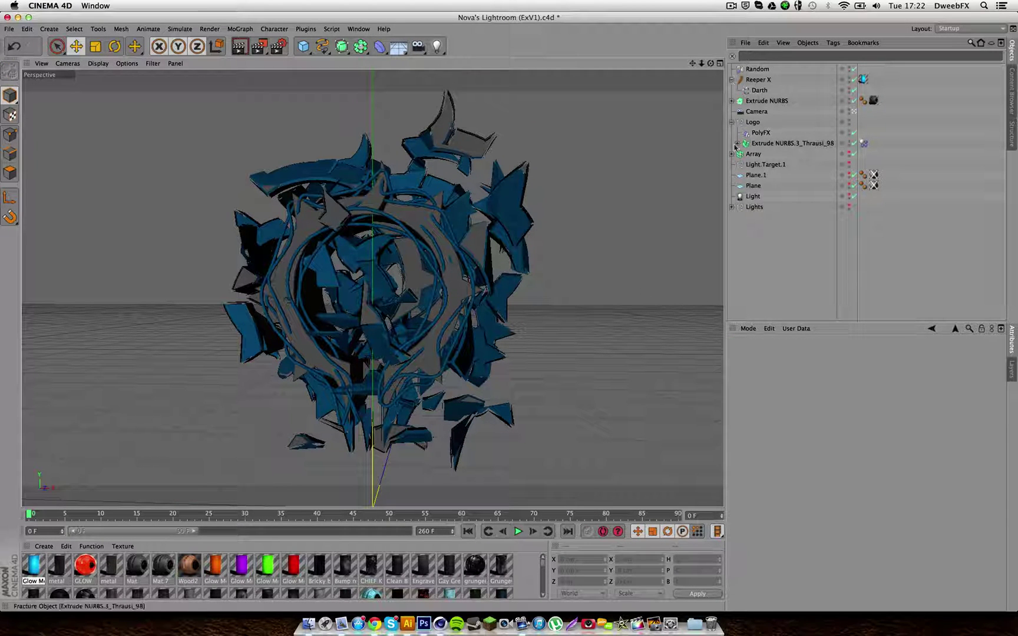
- Expand the fractured logo copy and go through its pieces one by one, from Pieces 1 to Pieces 52, to locate them in the viewport
{"action": "left_click", "coordinate": [736, 144]}
{"action": "left_click", "coordinate": [769, 154]}
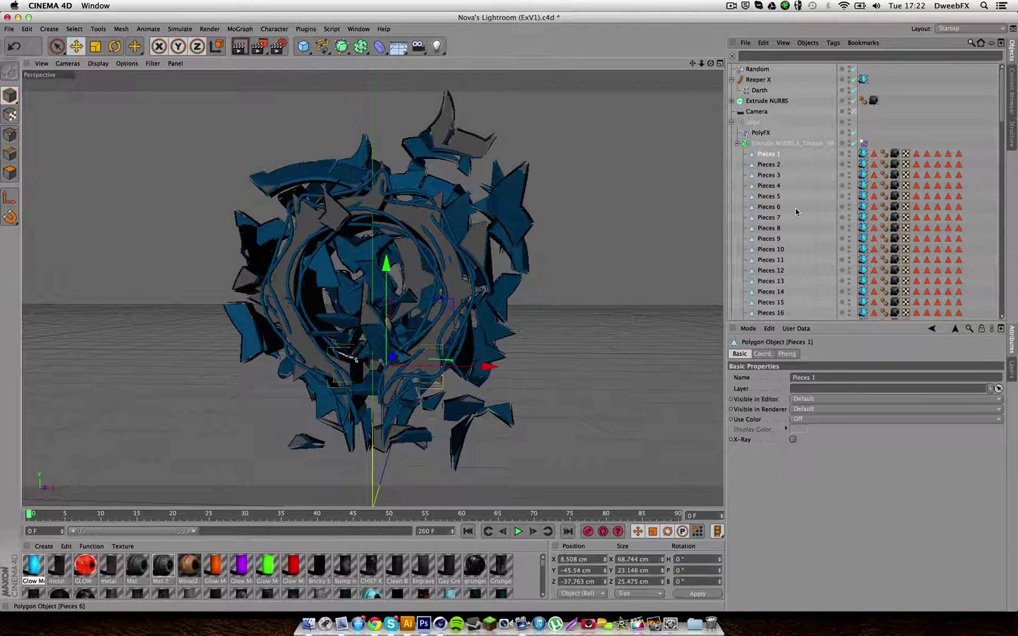
{"action": "key", "text": "Down"}
{"action": "key", "text": "Down"}
{"action": "key", "text": "Down"}
{"action": "key", "text": "Down"}
{"action": "key", "text": "Down"}
{"action": "key", "text": "Down"}
{"action": "key", "text": "Down"}
{"action": "key", "text": "Down"}
{"action": "key", "text": "Down"}
{"action": "key", "text": "Down"}
{"action": "key", "text": "Down"}
{"action": "key", "text": "Down"}
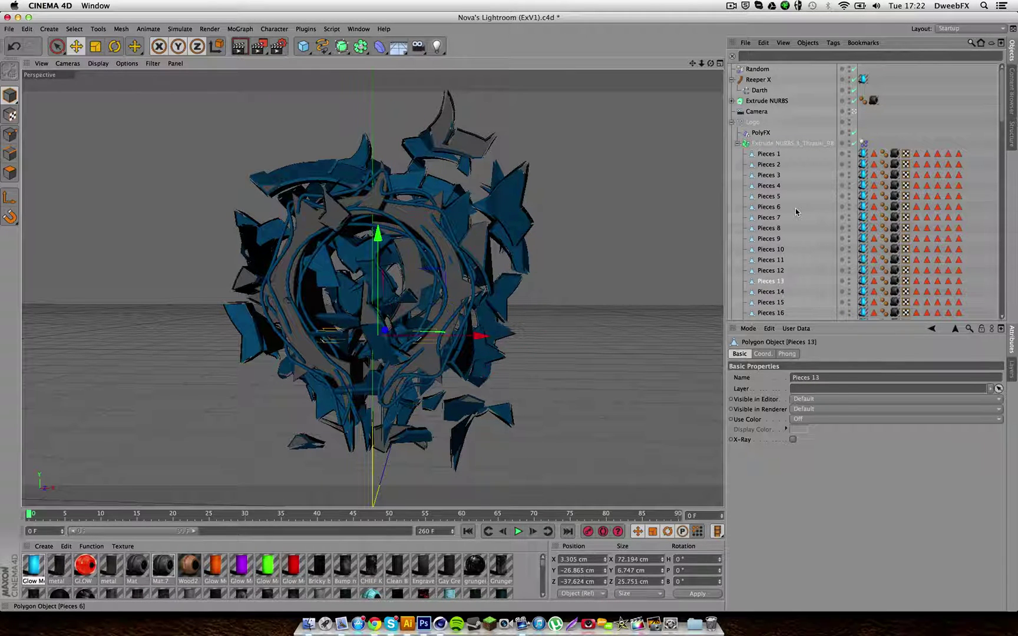
{"action": "key", "text": "Down"}
{"action": "key", "text": "Down"}
{"action": "key", "text": "Down"}
{"action": "key", "text": "Down"}
{"action": "key", "text": "Down"}
{"action": "key", "text": "Down"}
{"action": "key", "text": "Down"}
{"action": "key", "text": "Down"}
{"action": "key", "text": "Down"}
{"action": "key", "text": "Down"}
{"action": "key", "text": "Down"}
{"action": "key", "text": "Down"}
{"action": "key", "text": "Down"}
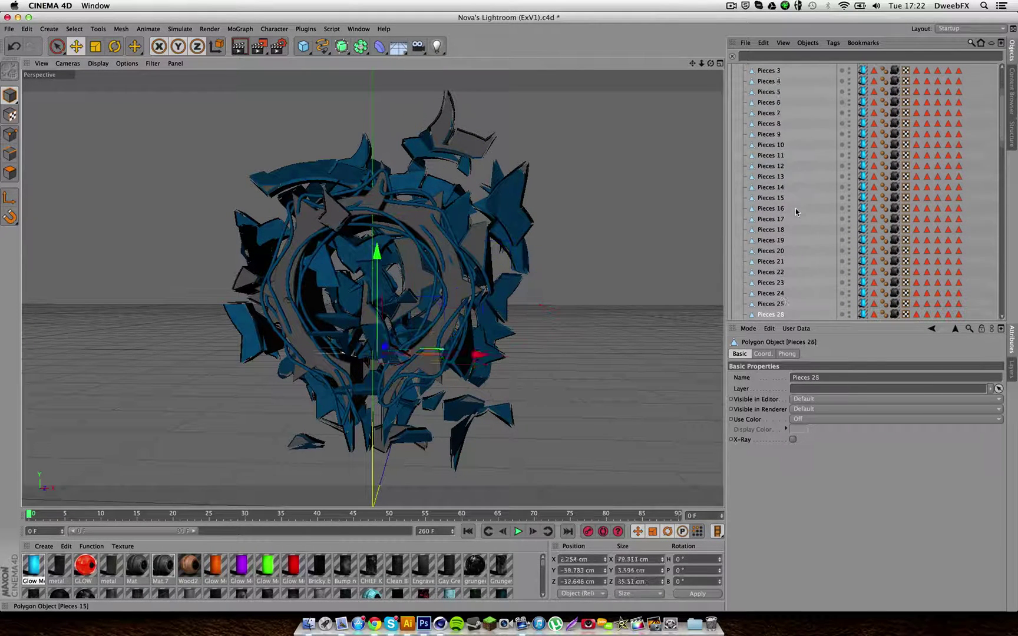
{"action": "key", "text": "Down"}
{"action": "key", "text": "Down"}
{"action": "key", "text": "Down"}
{"action": "key", "text": "Down"}
{"action": "key", "text": "Down"}
{"action": "key", "text": "Down"}
{"action": "key", "text": "Down"}
{"action": "key", "text": "Down"}
{"action": "key", "text": "Down"}
{"action": "key", "text": "Down"}
{"action": "key", "text": "Down"}
{"action": "key", "text": "Down"}
{"action": "key", "text": "Down"}
{"action": "key", "text": "Down"}
{"action": "key", "text": "Down"}
{"action": "key", "text": "Down"}
{"action": "key", "text": "Down"}
{"action": "key", "text": "Down"}
{"action": "key", "text": "Down"}
{"action": "key", "text": "Down"}
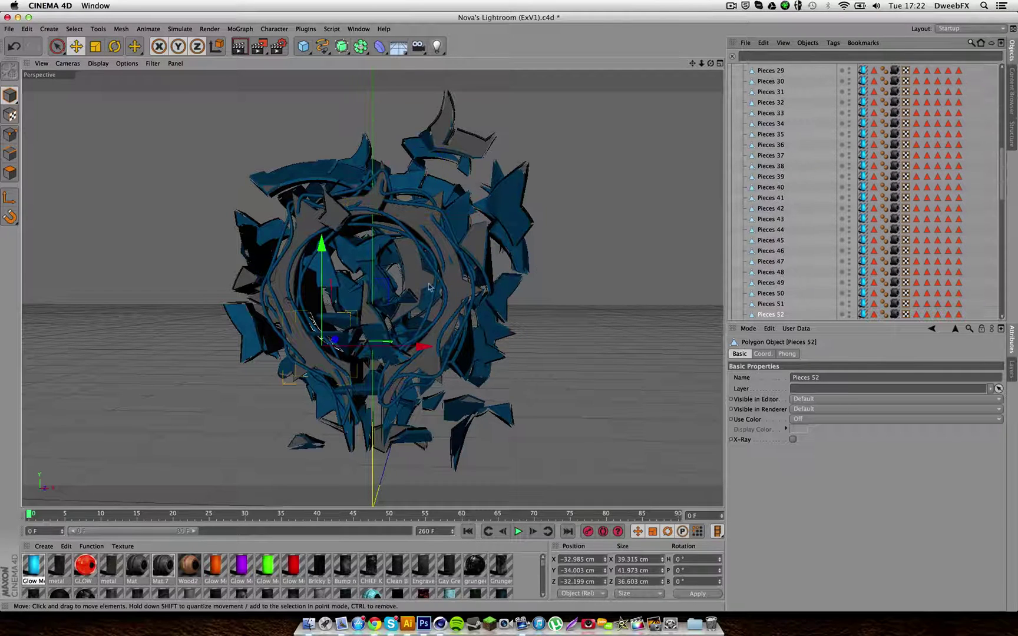
- Render a preview of the scene in the viewport despite the missing texture, and clear it after checking the fractured logo
{"action": "left_click", "coordinate": [247, 53]}
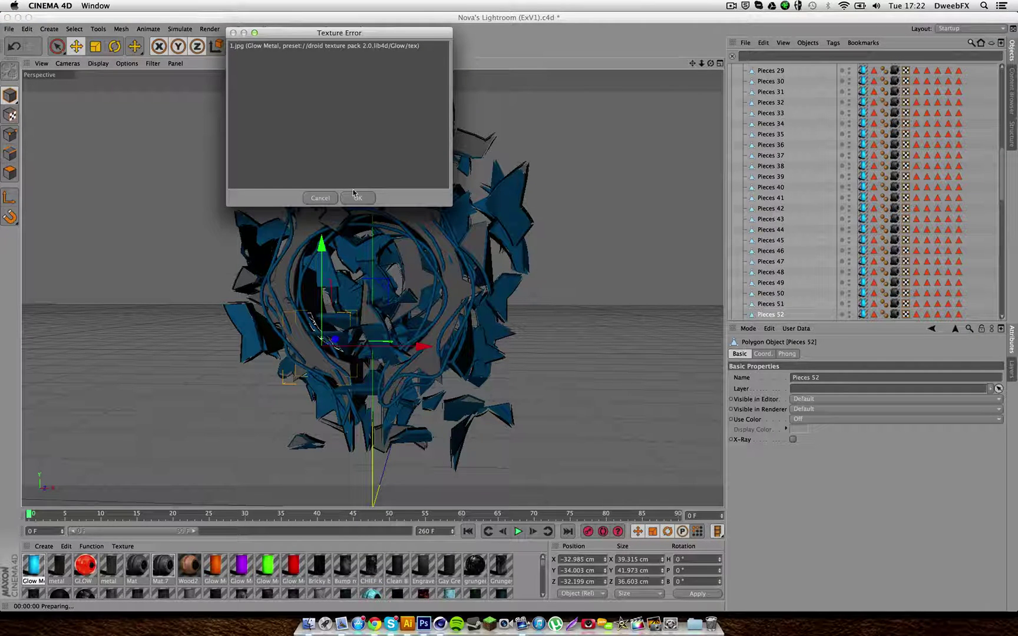
{"action": "left_click", "coordinate": [357, 197]}
{"action": "left_click", "coordinate": [730, 6]}
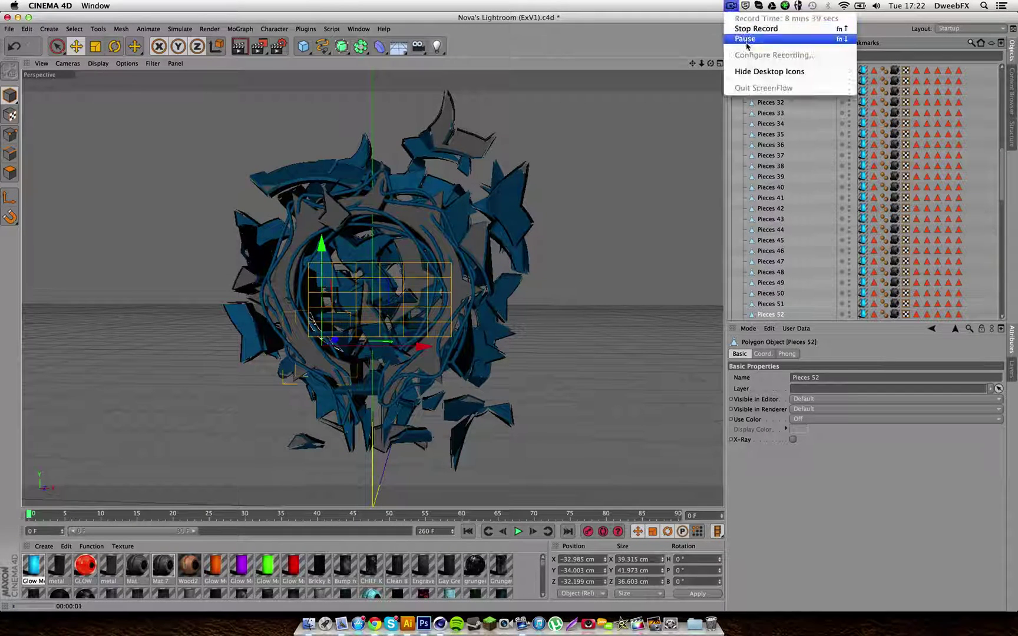
{"action": "left_click", "coordinate": [745, 39]}
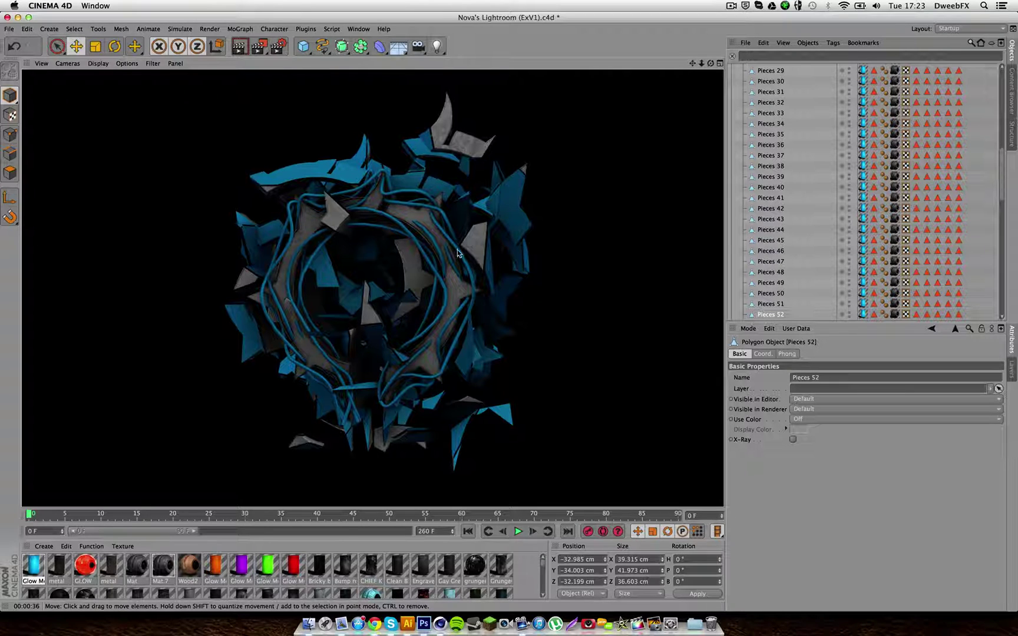
{"action": "left_click", "coordinate": [548, 236]}
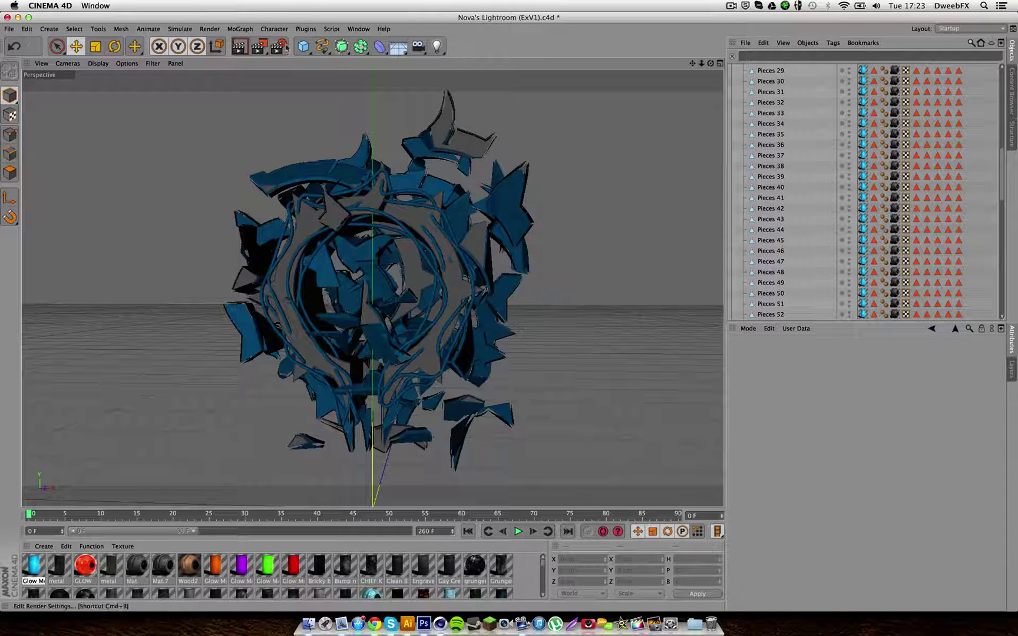
- Set the render output file to DarthTUT in the "rendered text" folder and close the render settings
{"action": "left_click", "coordinate": [278, 47]}
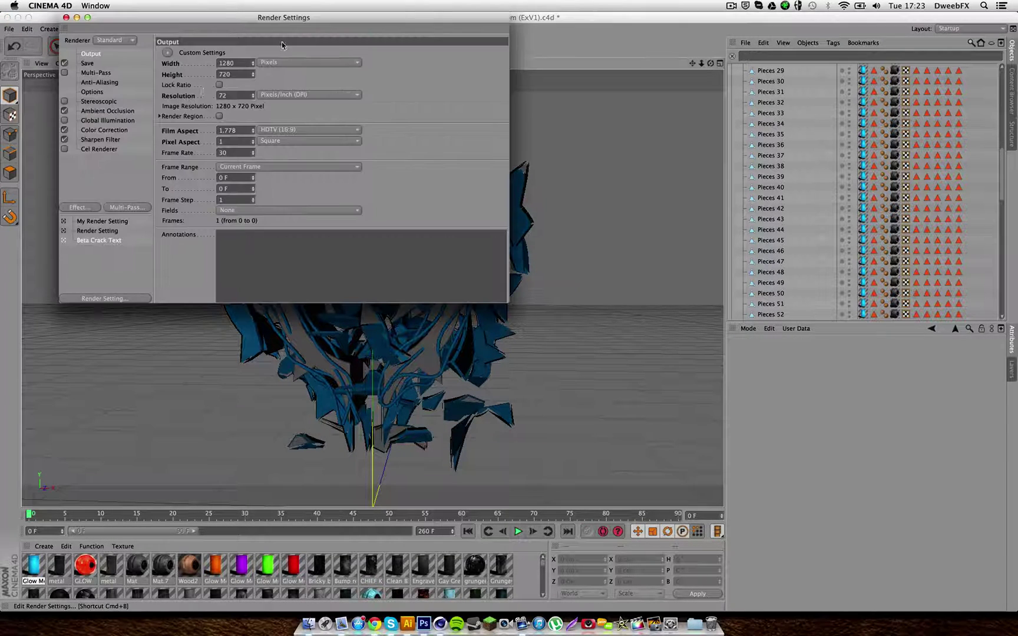
{"action": "left_click", "coordinate": [85, 63]}
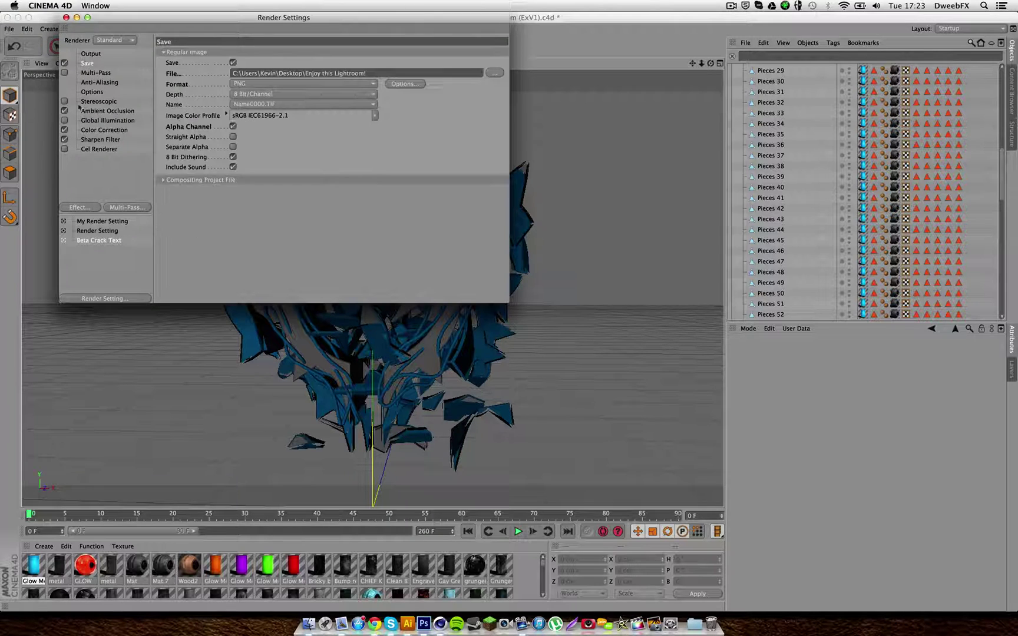
{"action": "left_click", "coordinate": [494, 73]}
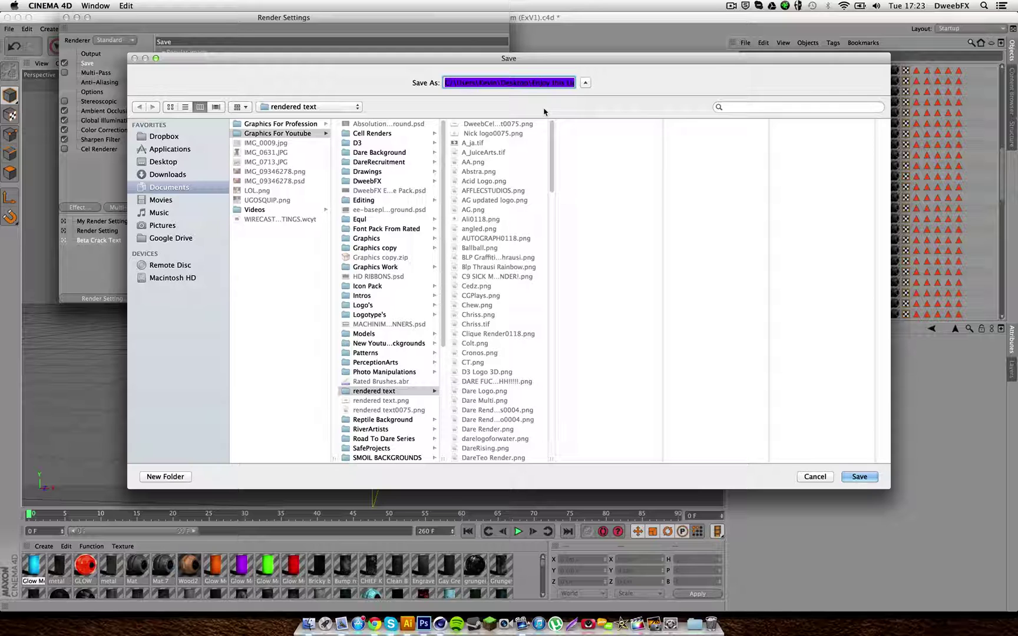
{"action": "type", "text": "Darth"}
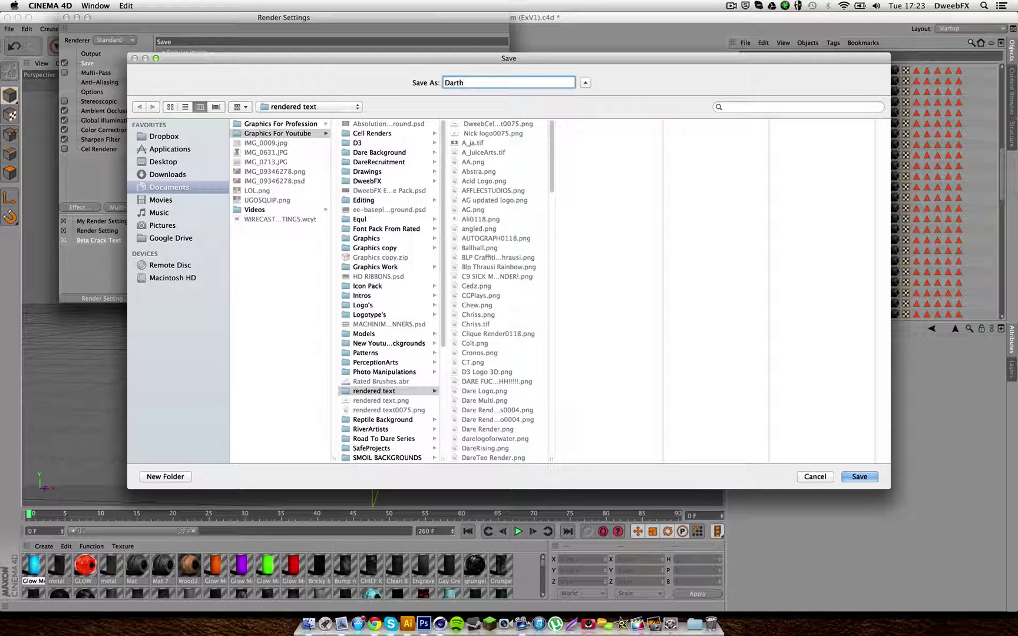
{"action": "type", "text": "TUT"}
{"action": "key", "text": "Return"}
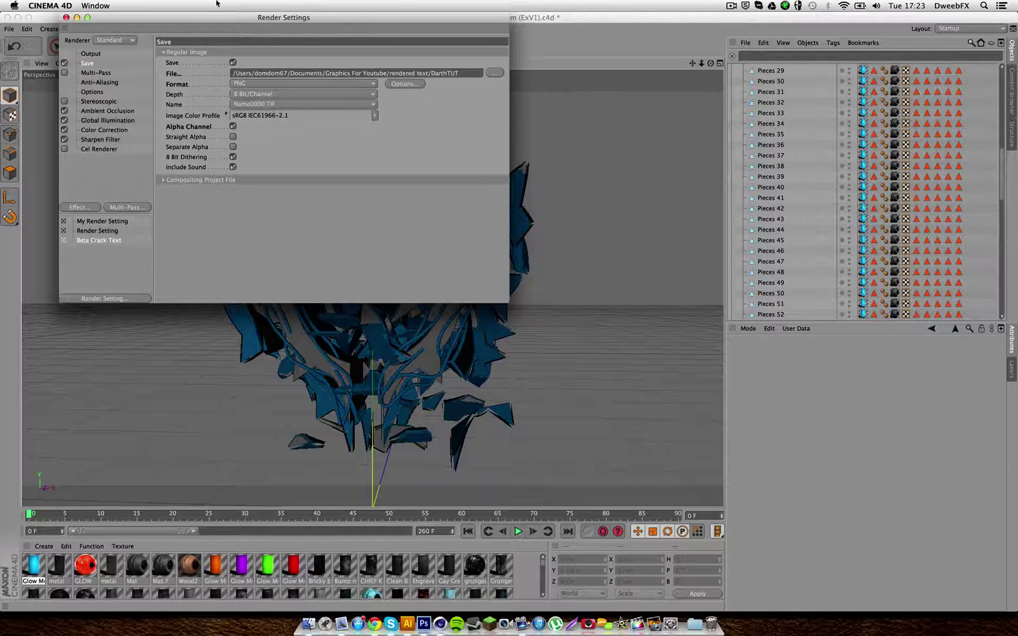
{"action": "left_click", "coordinate": [66, 18]}
- Render the active scene to the Picture Viewer
{"action": "left_click", "coordinate": [259, 44]}
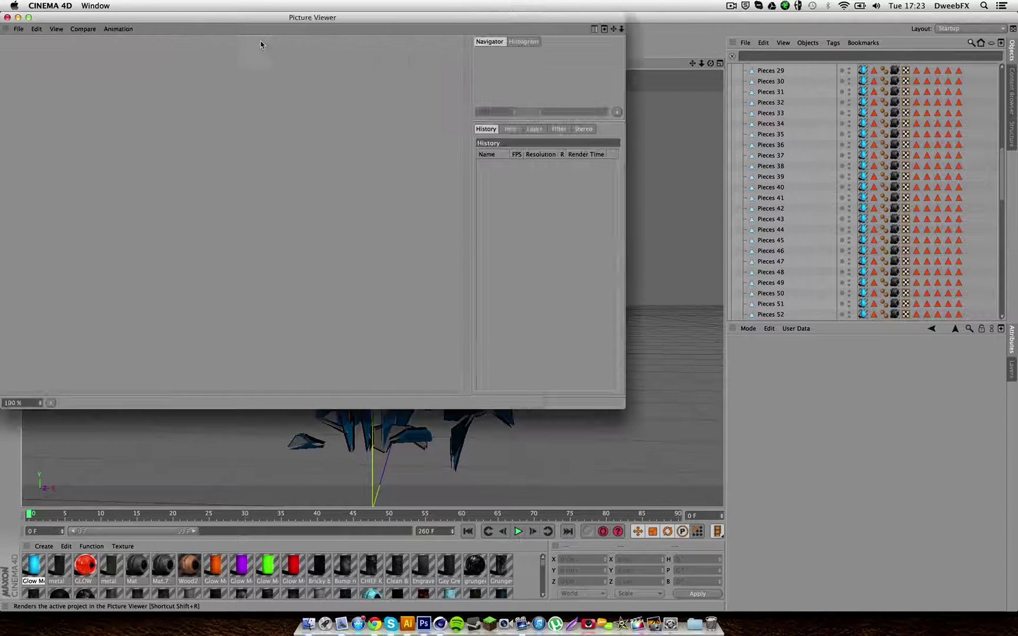
{"action": "left_click", "coordinate": [739, 182]}
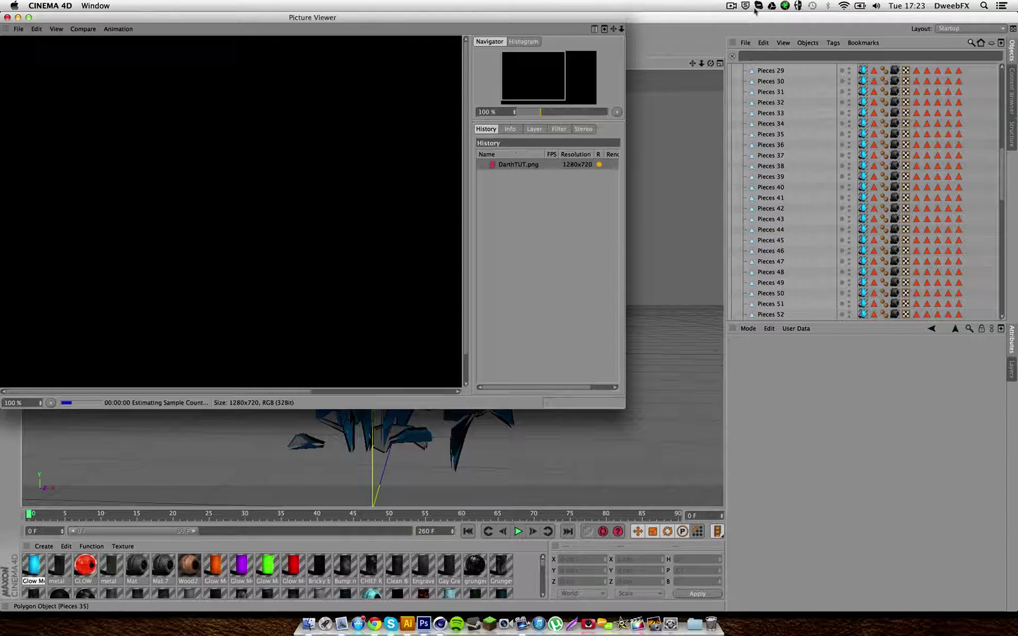
{"action": "left_click", "coordinate": [732, 6]}
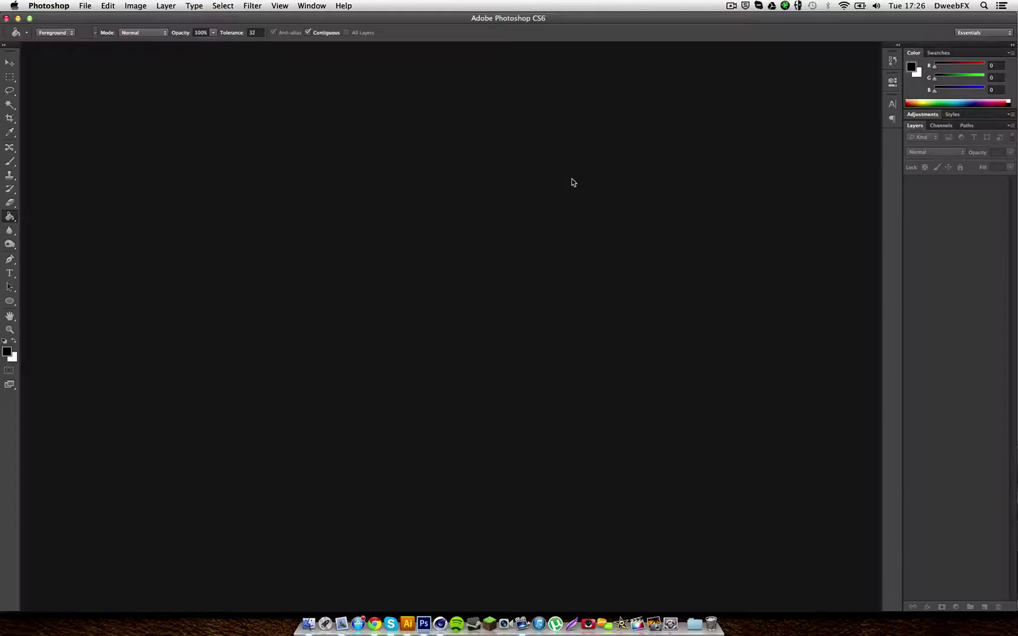
- Switch to Photoshop and open DarthTUT.png from the "rendered text" folder
{"action": "left_click", "coordinate": [87, 7]}
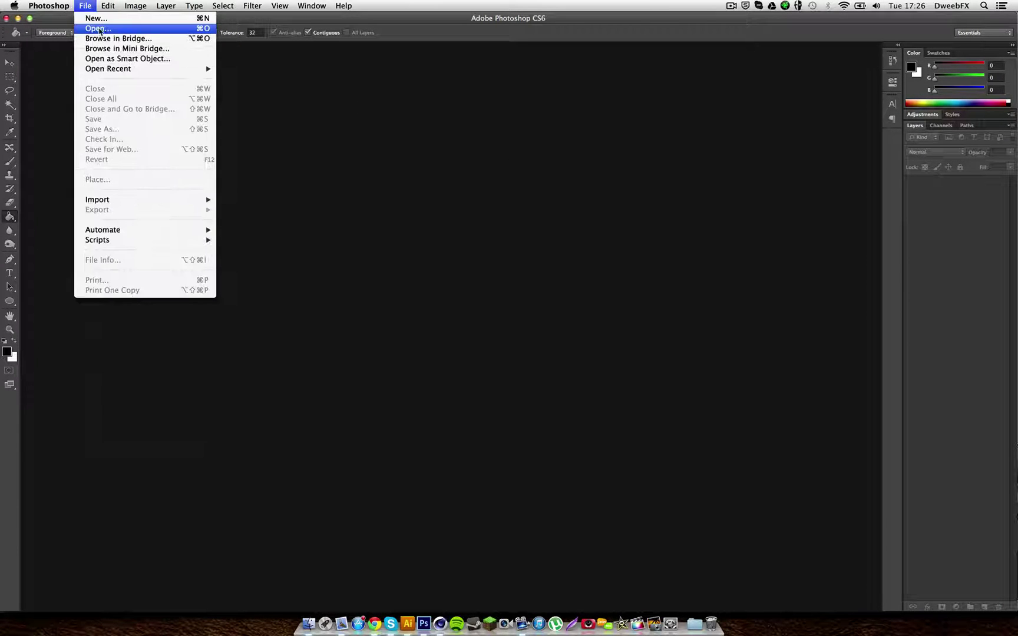
{"action": "left_click", "coordinate": [97, 28]}
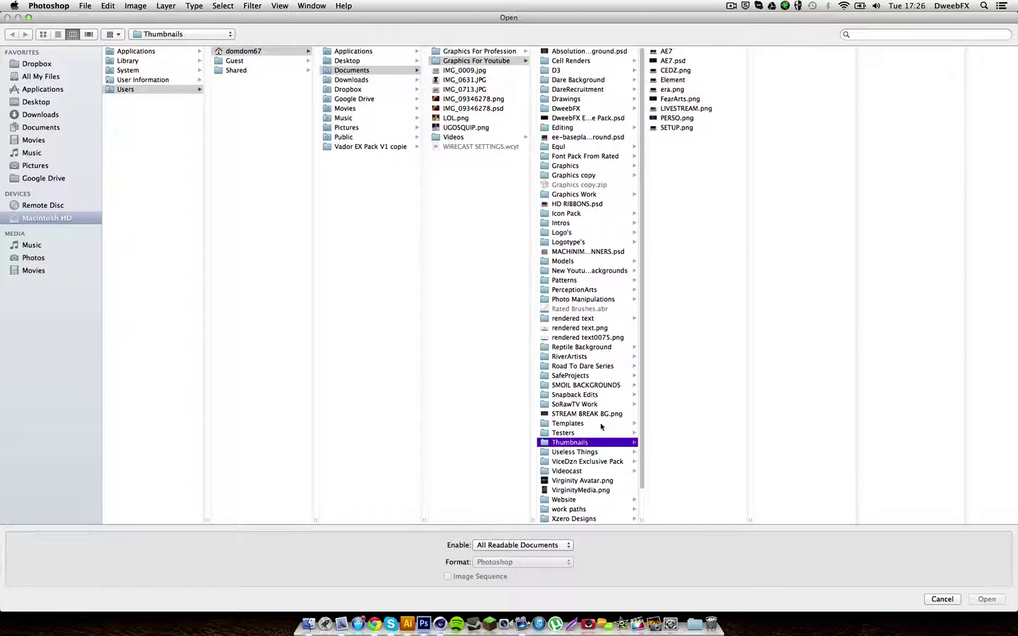
{"action": "left_click", "coordinate": [582, 321]}
{"action": "scroll", "coordinate": [722, 153], "scroll_direction": "down", "scroll_amount": 3}
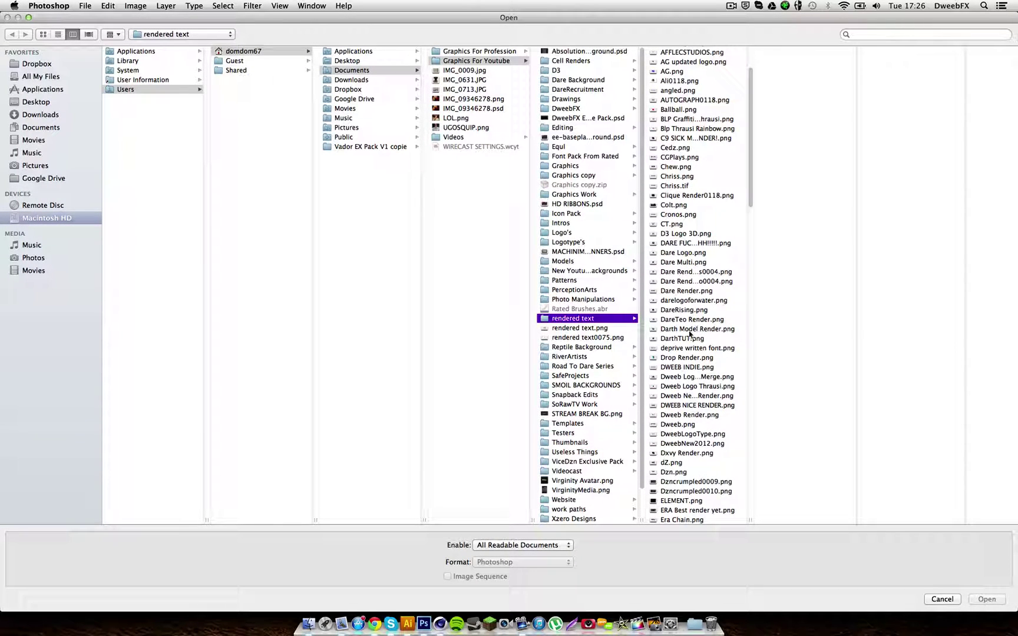
{"action": "left_click", "coordinate": [687, 321]}
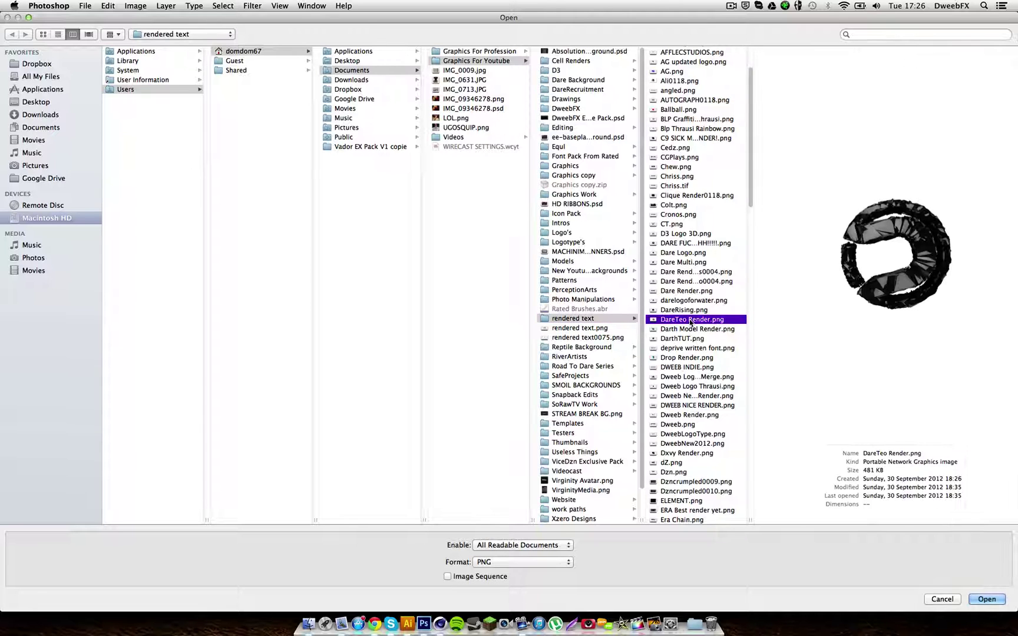
{"action": "left_click", "coordinate": [694, 338]}
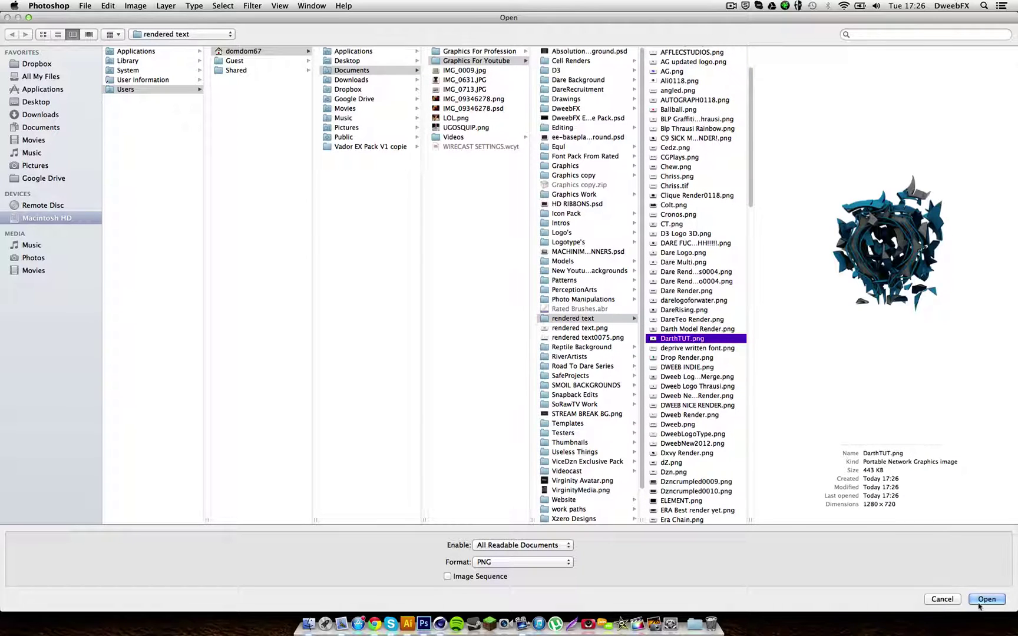
{"action": "left_click", "coordinate": [985, 599]}
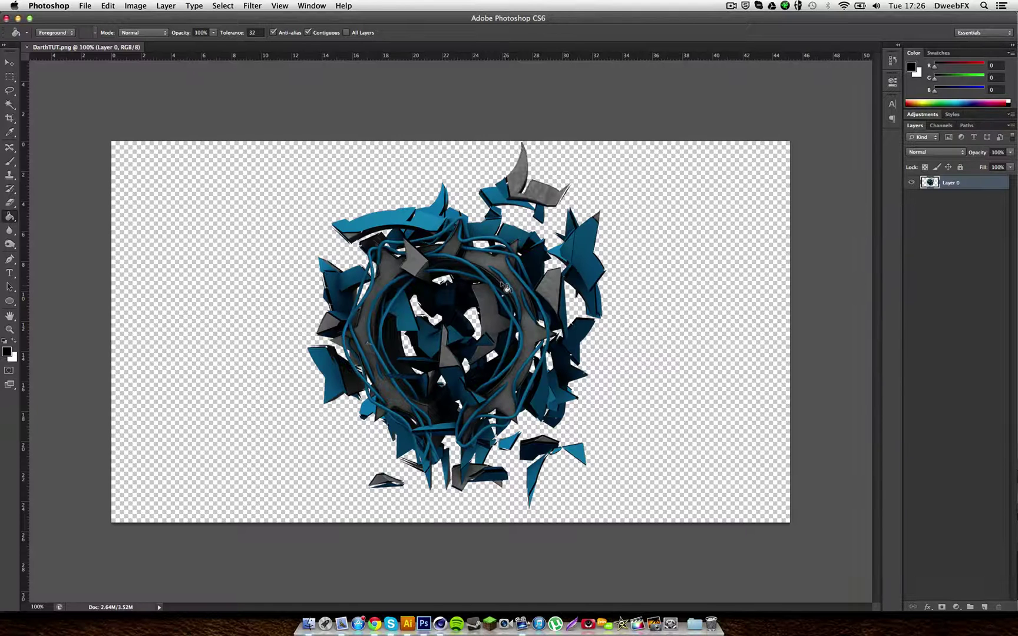
- Add a new layer beneath the logo render and fill it with black as a background
{"action": "left_click", "coordinate": [984, 607]}
{"action": "left_click_drag", "start_coordinate": [968, 182], "coordinate": [931, 255]}
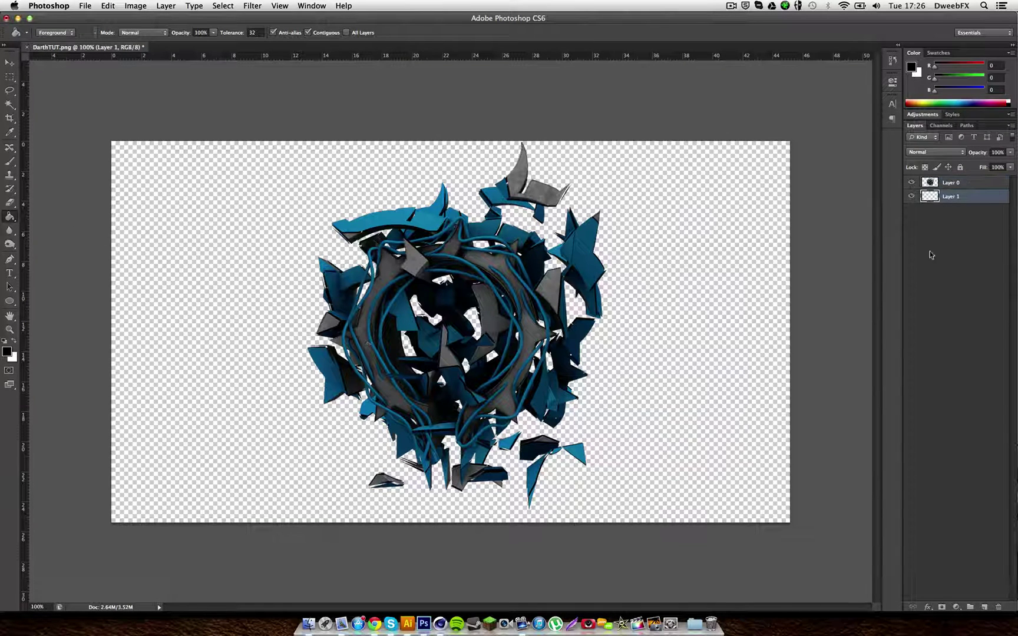
{"action": "left_click", "coordinate": [614, 381]}
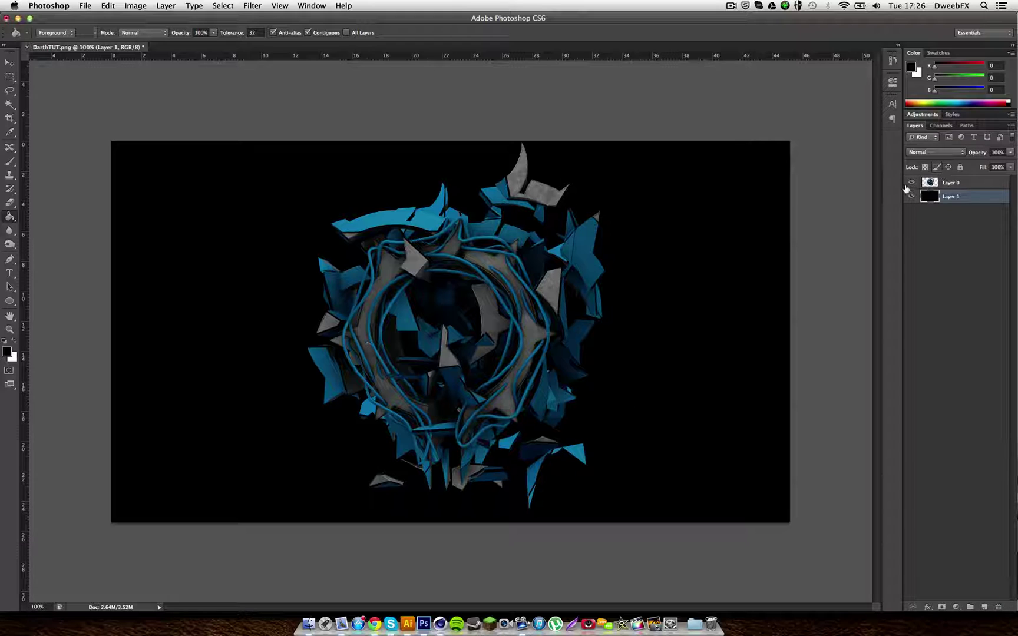
- Duplicate the logo render layer twice and move the second copy directly above the black background layer
{"action": "left_click", "coordinate": [977, 180]}
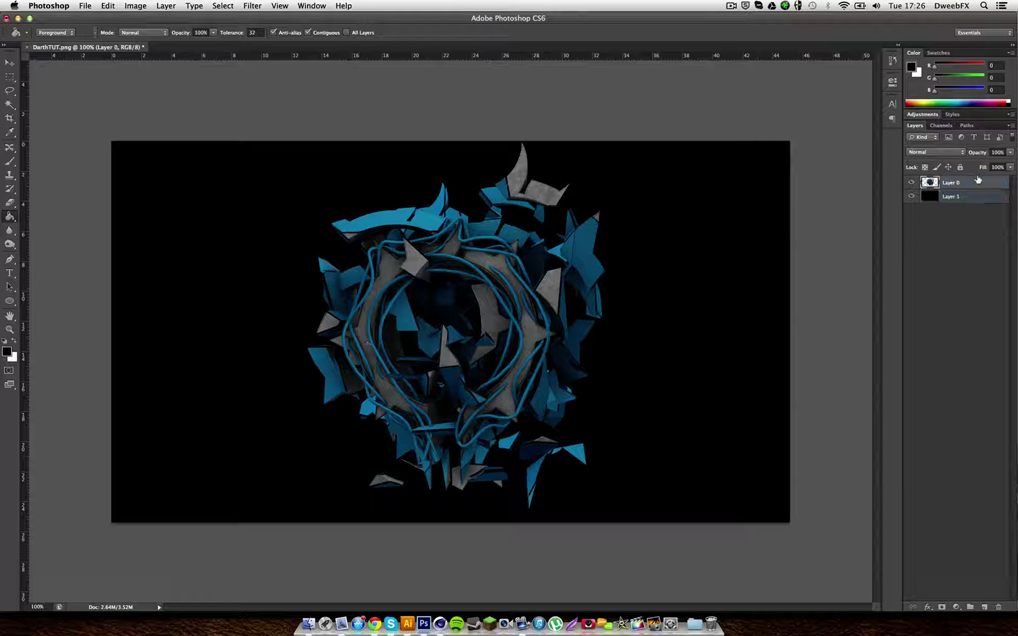
{"action": "key", "text": "super+j"}
{"action": "key", "text": "super+j"}
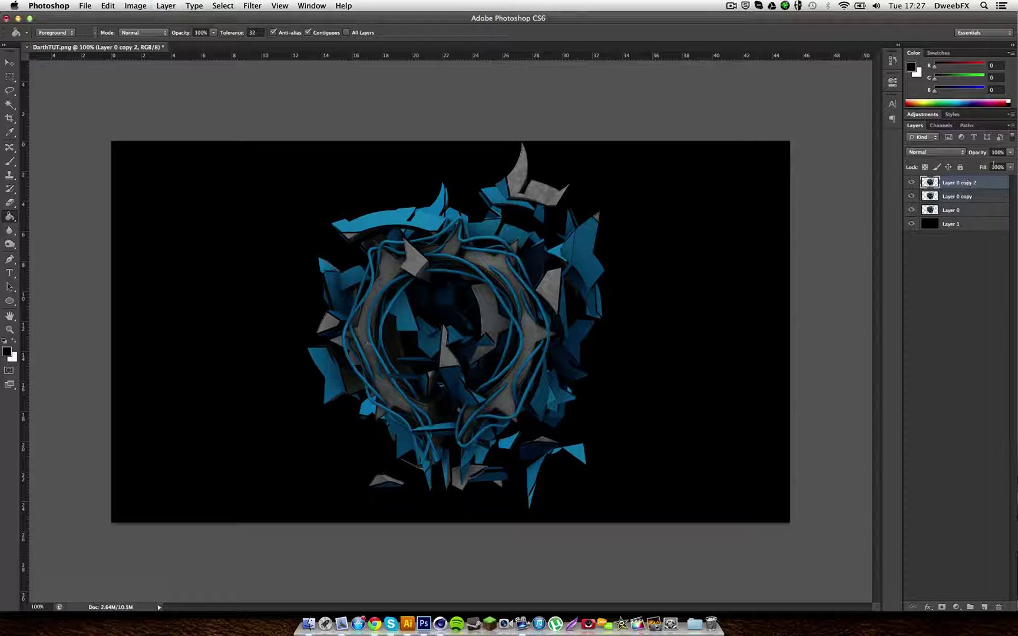
{"action": "left_click_drag", "start_coordinate": [986, 182], "coordinate": [981, 212]}
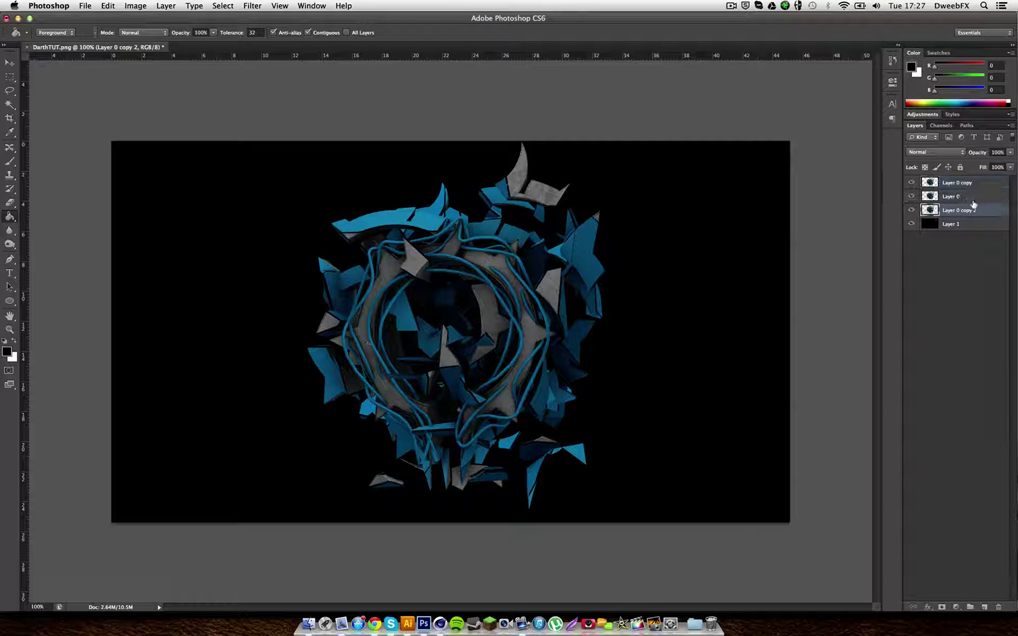
- Rename Layer 0 as Original
{"action": "left_click", "coordinate": [971, 195]}
{"action": "double_click", "coordinate": [950, 196]}
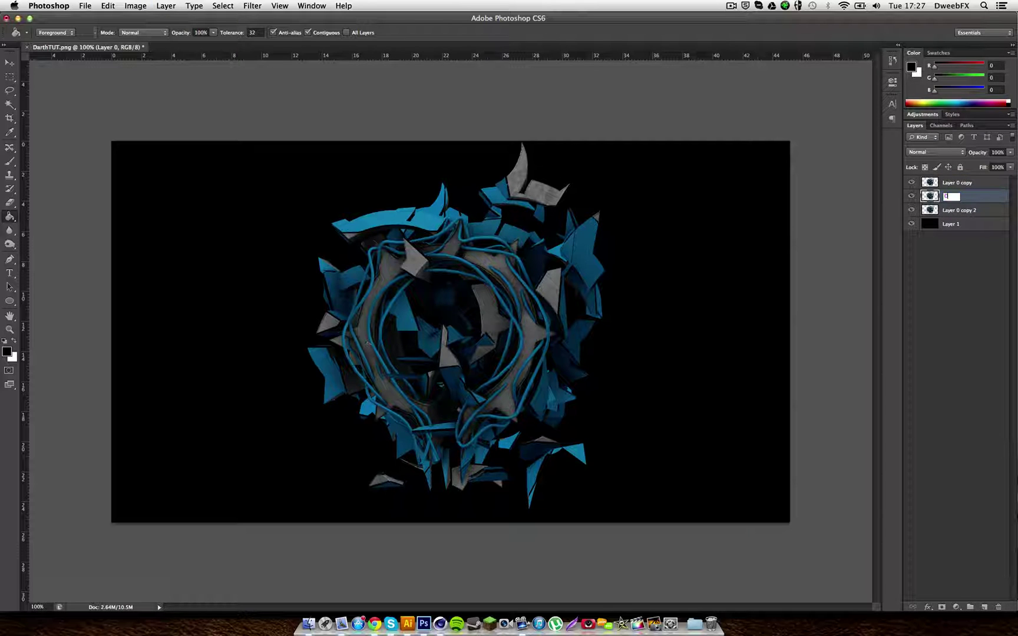
{"action": "key", "text": "Return"}
- Warp the outer shards of Layer 0 copy 2 with the Liquify filter and lower that layer's opacity to 35%
{"action": "left_click", "coordinate": [949, 210]}
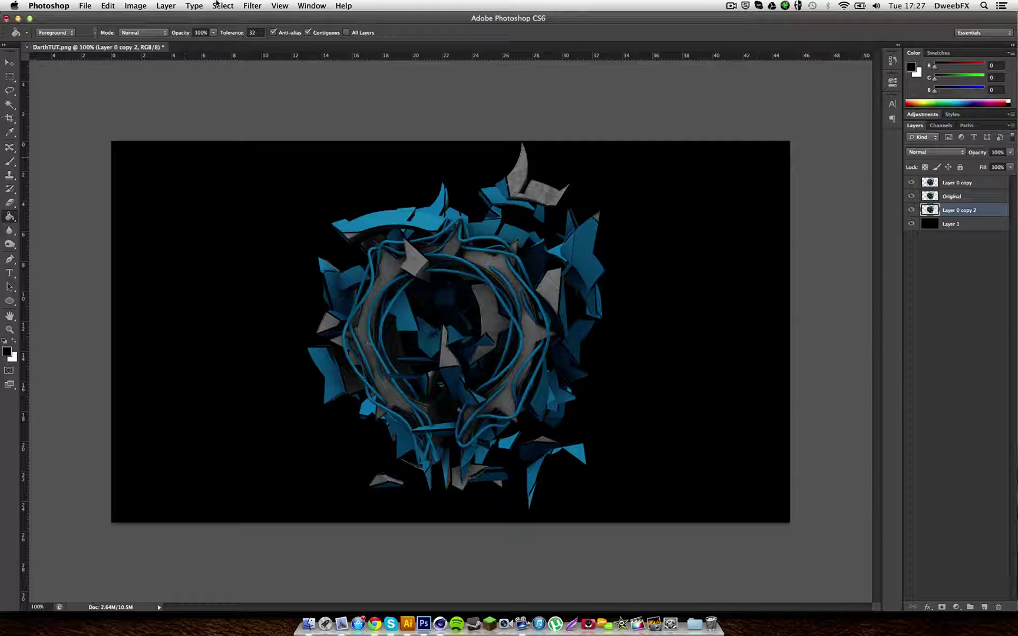
{"action": "left_click", "coordinate": [252, 6]}
{"action": "left_click", "coordinate": [265, 88]}
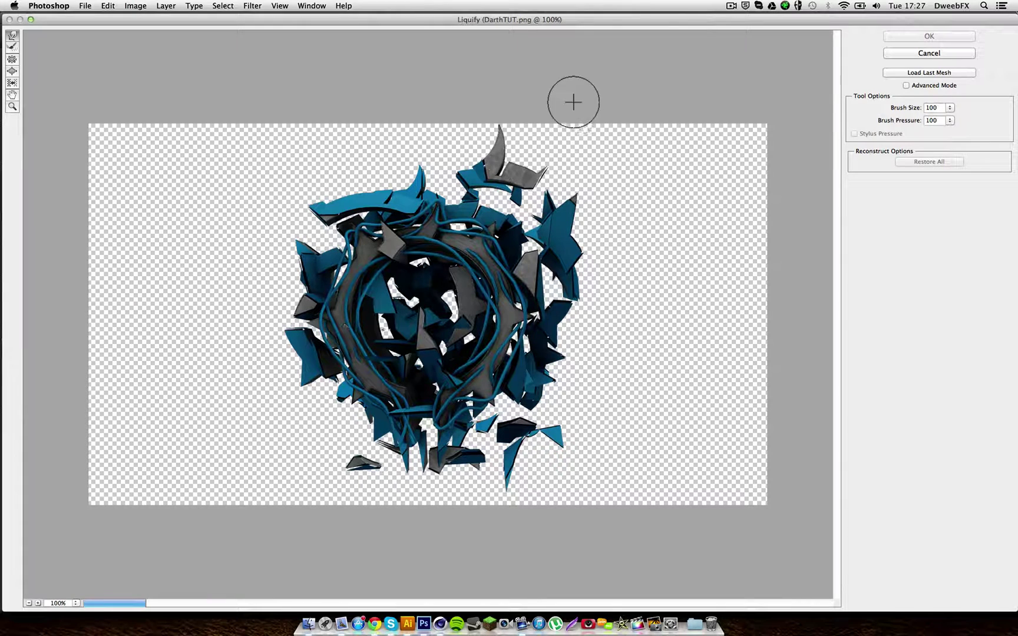
{"action": "mouse_move", "coordinate": [505, 155]}
{"action": "left_mouse_down"}
{"action": "mouse_move", "coordinate": [532, 199]}
{"action": "mouse_move", "coordinate": [578, 215]}
{"action": "mouse_move", "coordinate": [592, 271]}
{"action": "mouse_move", "coordinate": [593, 304]}
{"action": "mouse_move", "coordinate": [540, 483]}
{"action": "mouse_move", "coordinate": [503, 505]}
{"action": "mouse_move", "coordinate": [459, 471]}
{"action": "mouse_move", "coordinate": [332, 449]}
{"action": "mouse_move", "coordinate": [322, 402]}
{"action": "mouse_move", "coordinate": [298, 371]}
{"action": "mouse_move", "coordinate": [277, 386]}
{"action": "mouse_move", "coordinate": [274, 308]}
{"action": "mouse_move", "coordinate": [255, 289]}
{"action": "mouse_move", "coordinate": [299, 231]}
{"action": "mouse_move", "coordinate": [310, 231]}
{"action": "mouse_move", "coordinate": [324, 160]}
{"action": "mouse_move", "coordinate": [406, 139]}
{"action": "mouse_move", "coordinate": [434, 169]}
{"action": "mouse_move", "coordinate": [292, 124]}
{"action": "mouse_move", "coordinate": [304, 197]}
{"action": "mouse_move", "coordinate": [263, 200]}
{"action": "mouse_move", "coordinate": [284, 284]}
{"action": "mouse_move", "coordinate": [248, 355]}
{"action": "mouse_move", "coordinate": [308, 449]}
{"action": "mouse_move", "coordinate": [395, 407]}
{"action": "mouse_move", "coordinate": [386, 430]}
{"action": "mouse_move", "coordinate": [448, 330]}
{"action": "mouse_move", "coordinate": [483, 405]}
{"action": "mouse_move", "coordinate": [529, 308]}
{"action": "mouse_move", "coordinate": [498, 242]}
{"action": "mouse_move", "coordinate": [554, 246]}
{"action": "mouse_move", "coordinate": [491, 240]}
{"action": "mouse_move", "coordinate": [465, 213]}
{"action": "mouse_move", "coordinate": [417, 280]}
{"action": "mouse_move", "coordinate": [383, 297]}
{"action": "mouse_move", "coordinate": [340, 348]}
{"action": "mouse_move", "coordinate": [296, 363]}
{"action": "mouse_move", "coordinate": [316, 256]}
{"action": "mouse_move", "coordinate": [346, 283]}
{"action": "mouse_move", "coordinate": [318, 300]}
{"action": "mouse_move", "coordinate": [435, 232]}
{"action": "mouse_move", "coordinate": [427, 183]}
{"action": "mouse_move", "coordinate": [540, 228]}
{"action": "mouse_move", "coordinate": [504, 364]}
{"action": "mouse_move", "coordinate": [576, 420]}
{"action": "mouse_move", "coordinate": [616, 304]}
{"action": "mouse_move", "coordinate": [554, 284]}
{"action": "mouse_move", "coordinate": [601, 286]}
{"action": "mouse_move", "coordinate": [643, 336]}
{"action": "mouse_move", "coordinate": [579, 379]}
{"action": "left_mouse_up"}
{"action": "left_click", "coordinate": [929, 36]}
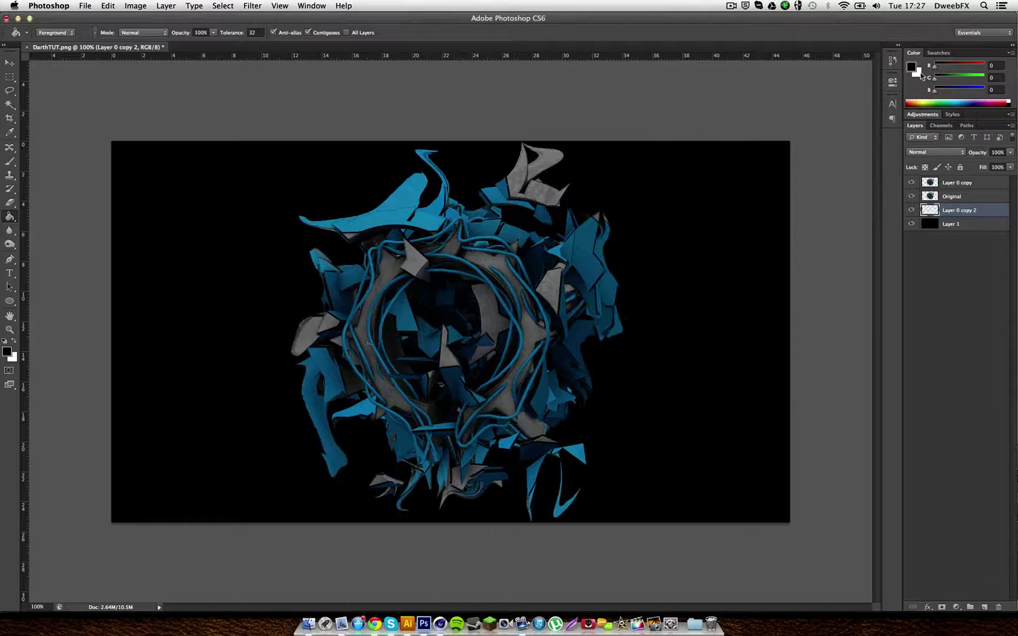
{"action": "left_click", "coordinate": [1011, 153]}
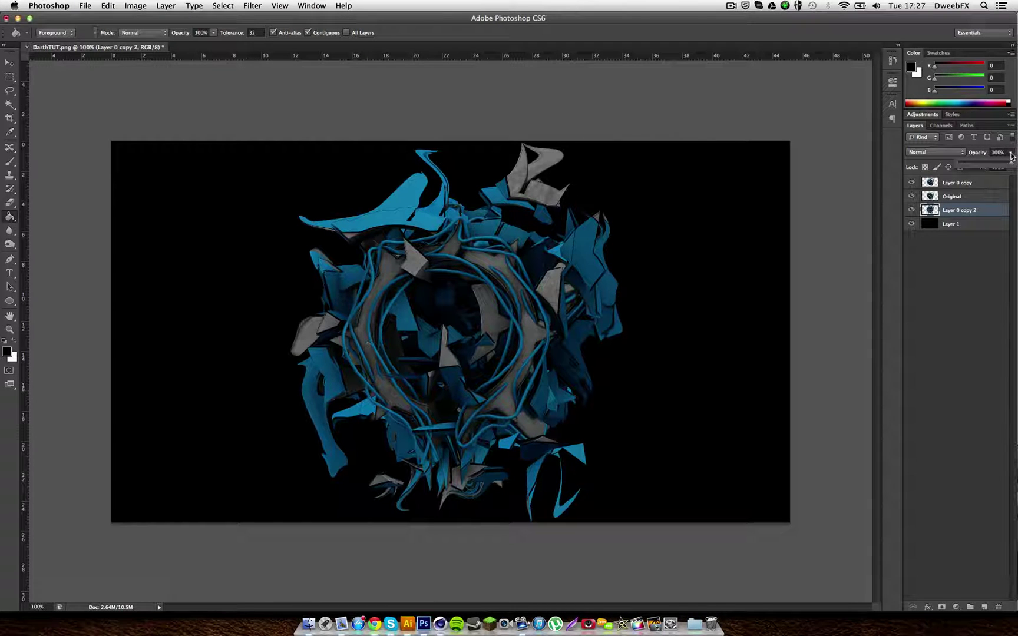
{"action": "left_click_drag", "start_coordinate": [1005, 166], "coordinate": [987, 165]}
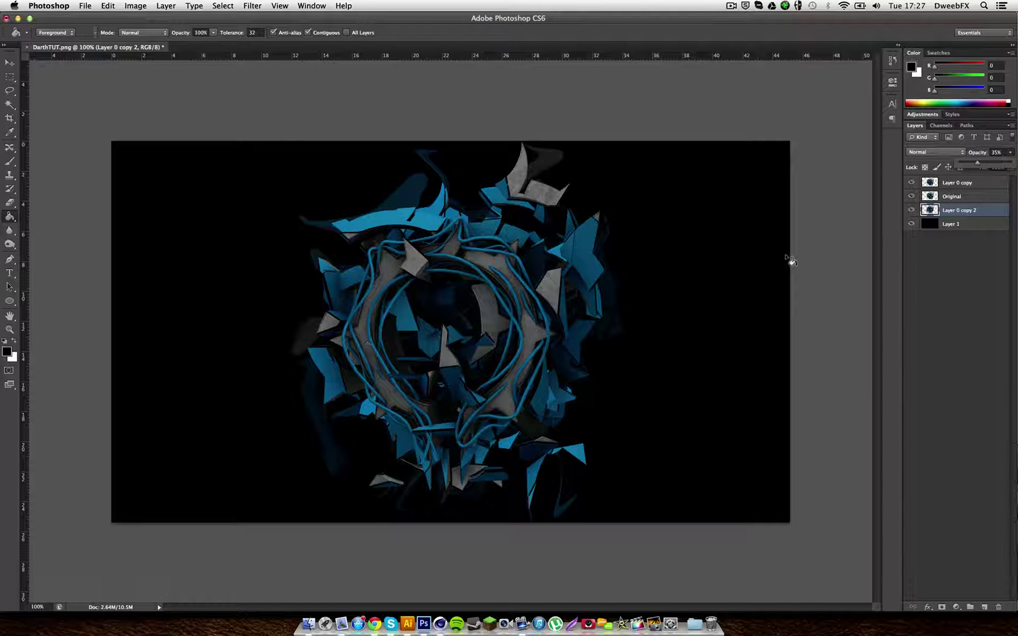
- Apply the Glowing Edges filter to Layer 0 copy with edge width 1, edge brightness about 15 and smoothness 12
{"action": "left_click", "coordinate": [984, 198]}
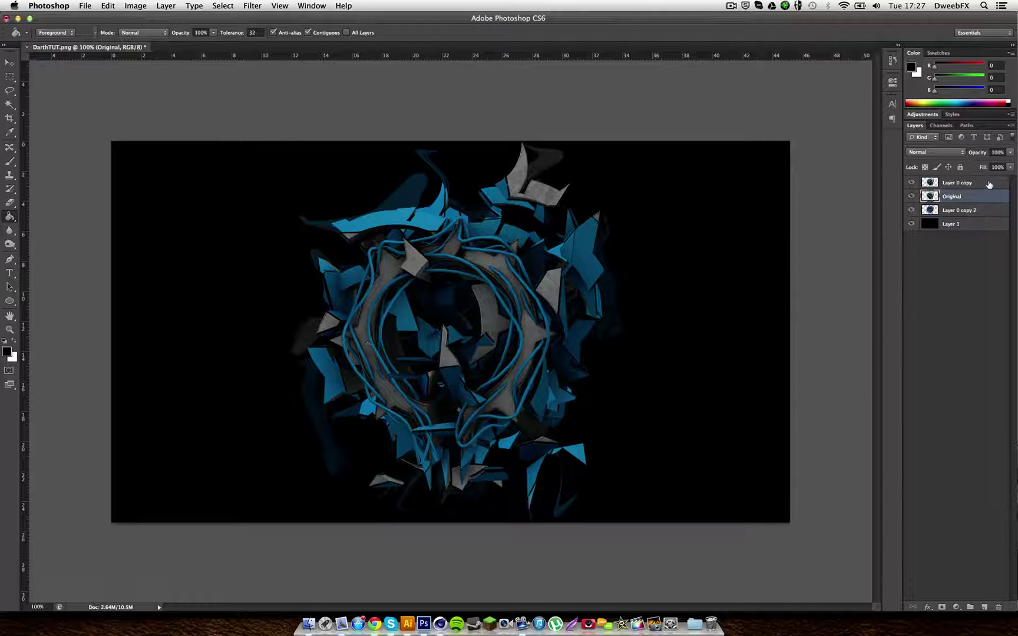
{"action": "left_click", "coordinate": [987, 184]}
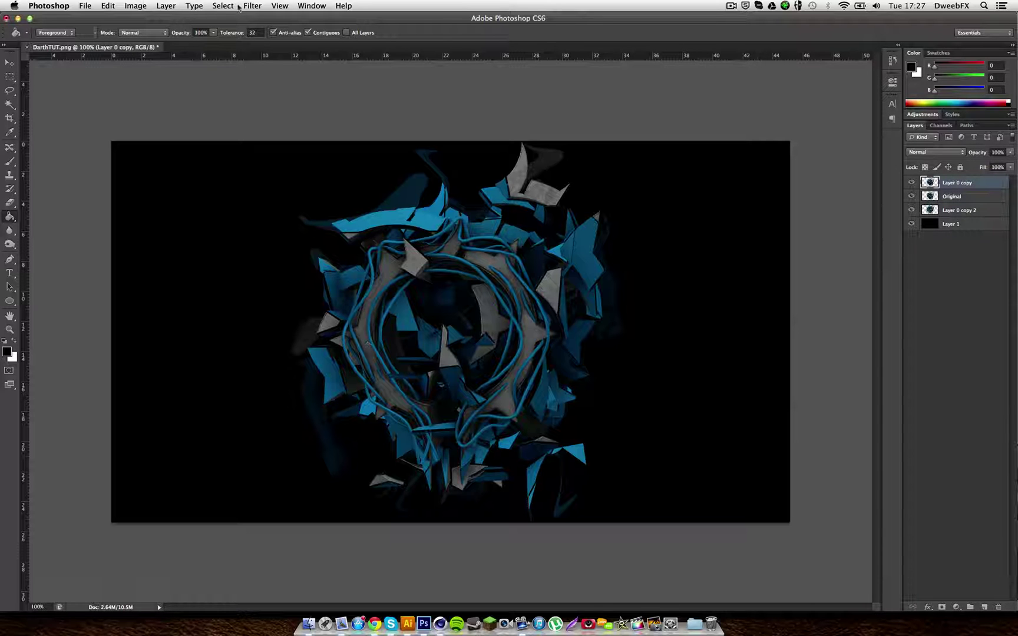
{"action": "left_click", "coordinate": [258, 6]}
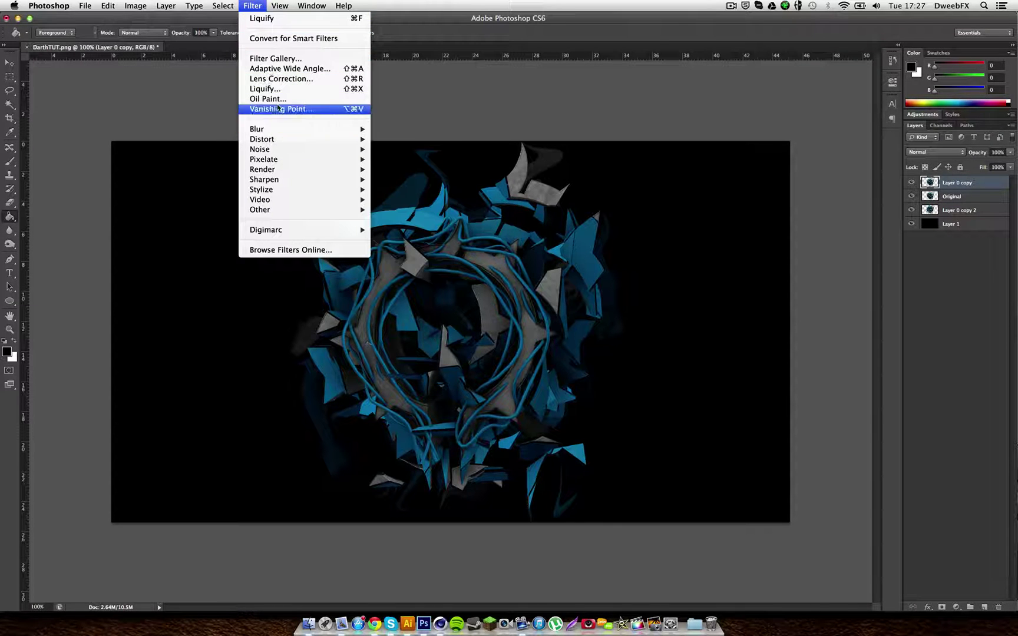
{"action": "left_click", "coordinate": [275, 58]}
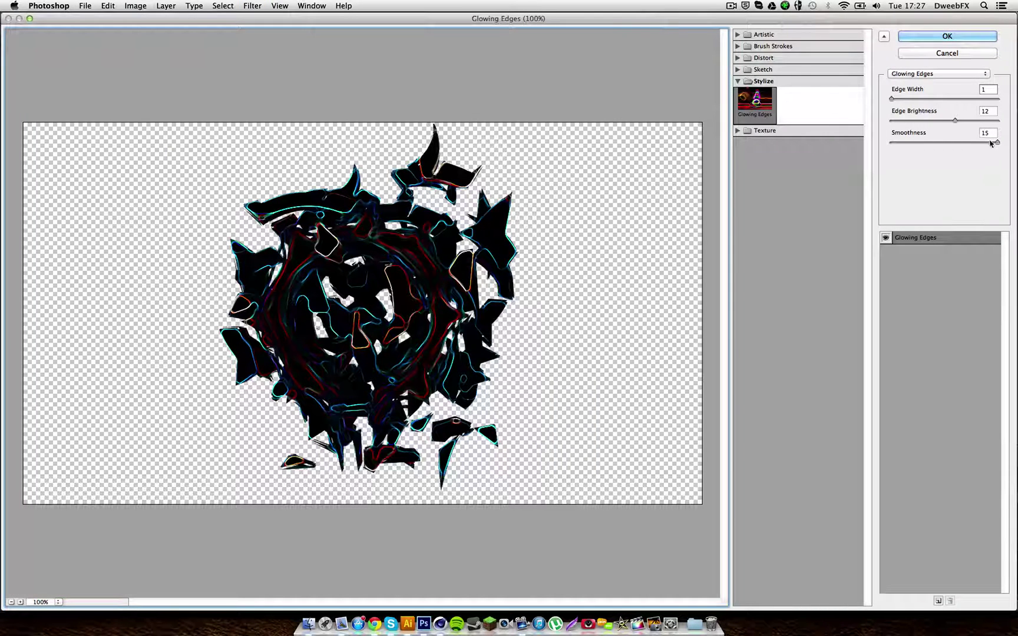
{"action": "left_click_drag", "start_coordinate": [997, 142], "coordinate": [841, 138]}
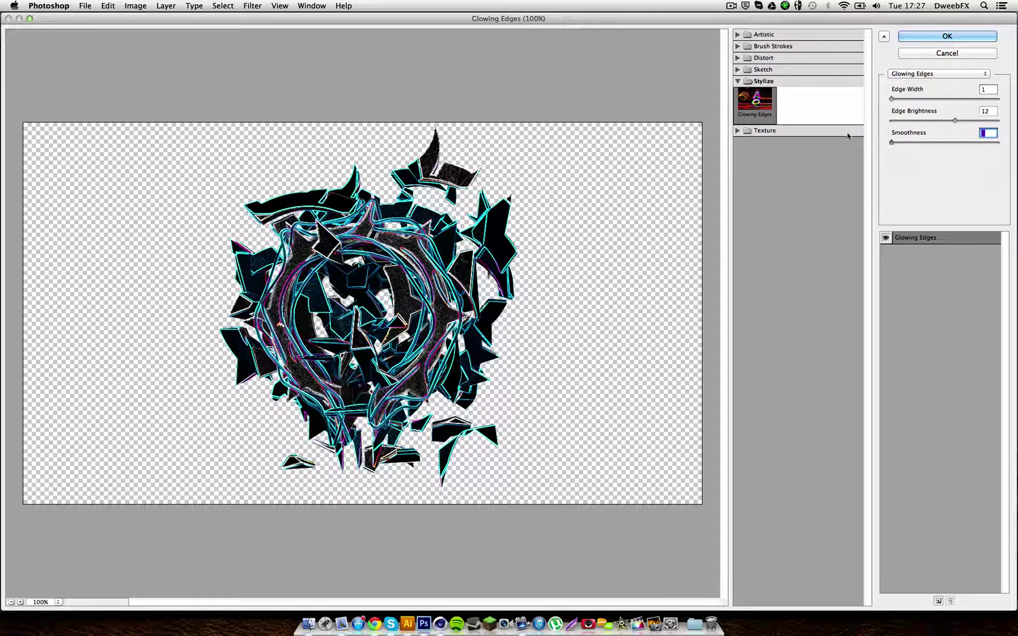
{"action": "left_click_drag", "start_coordinate": [848, 137], "coordinate": [980, 143]}
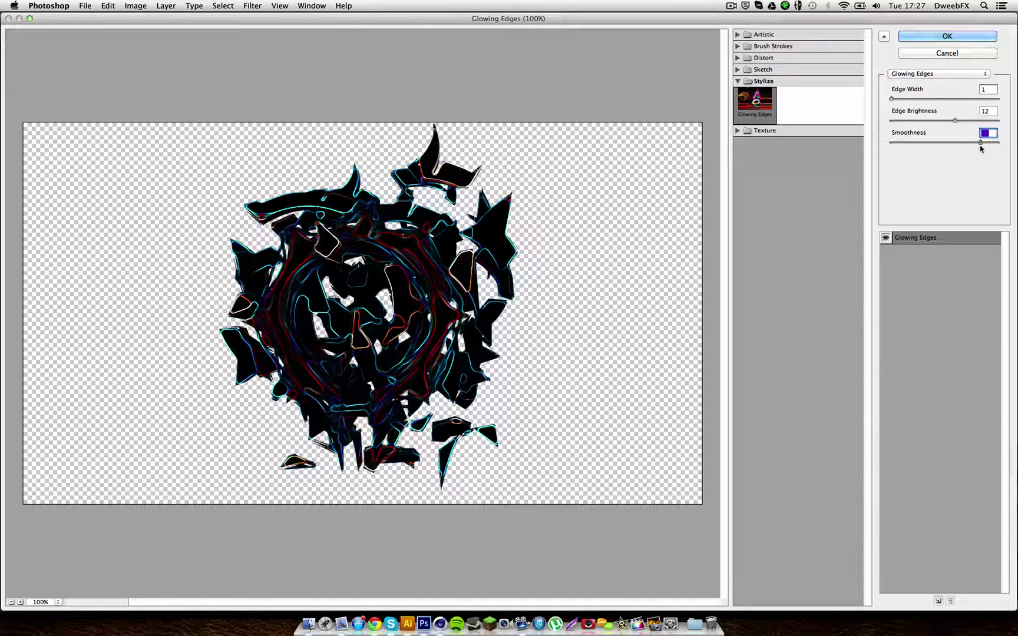
{"action": "left_click_drag", "start_coordinate": [980, 143], "coordinate": [966, 151]}
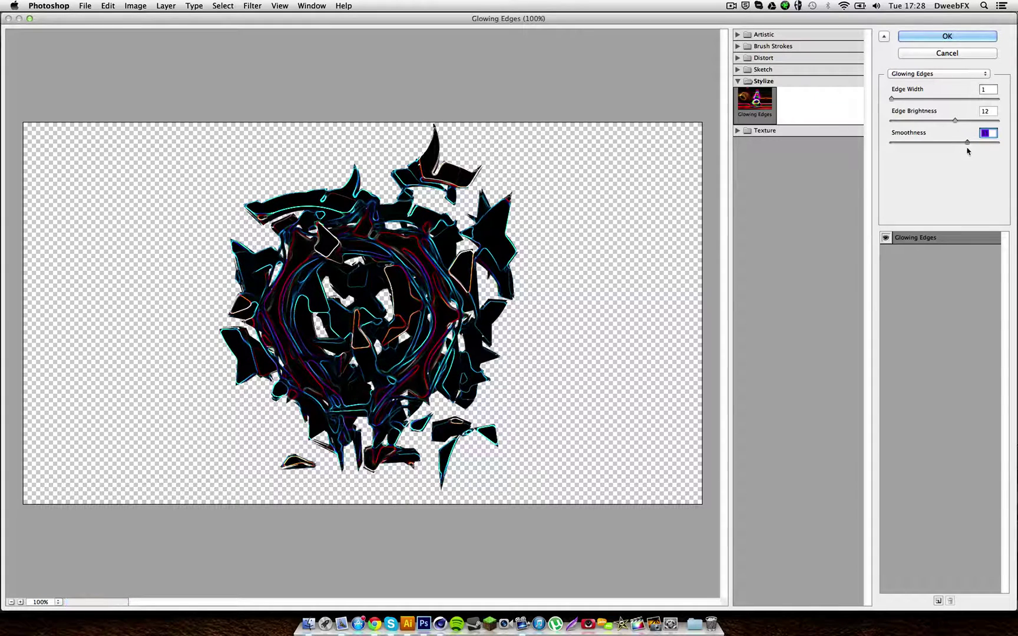
{"action": "mouse_move", "coordinate": [966, 141]}
{"action": "left_mouse_down"}
{"action": "mouse_move", "coordinate": [1001, 122]}
{"action": "mouse_move", "coordinate": [971, 121]}
{"action": "left_mouse_up"}
{"action": "left_click_drag", "start_coordinate": [891, 99], "coordinate": [846, 96]}
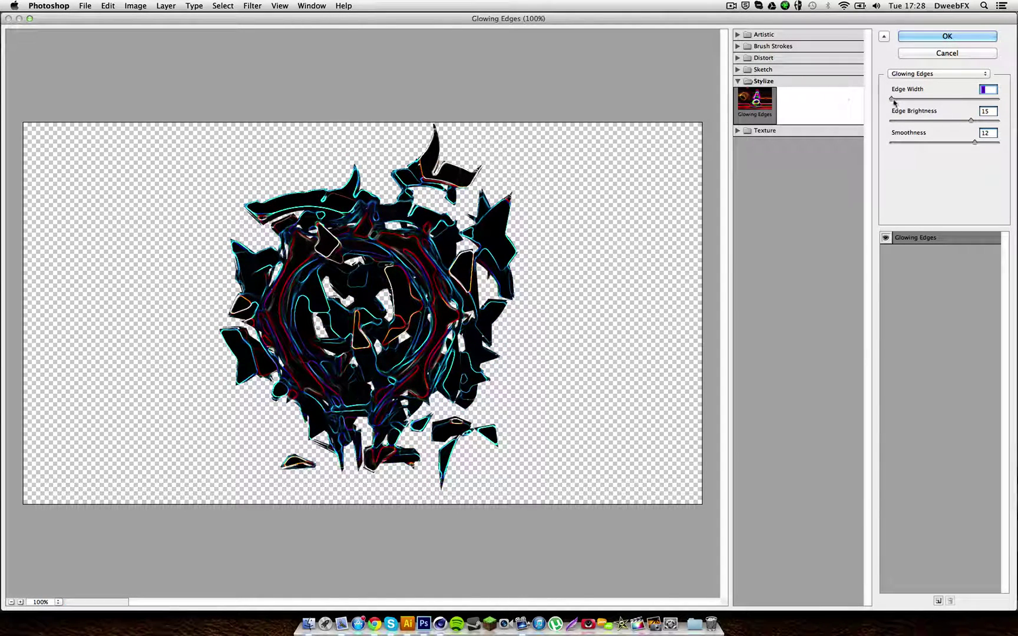
{"action": "mouse_move", "coordinate": [893, 99]}
{"action": "left_mouse_down"}
{"action": "mouse_move", "coordinate": [949, 98]}
{"action": "mouse_move", "coordinate": [894, 106]}
{"action": "left_mouse_up"}
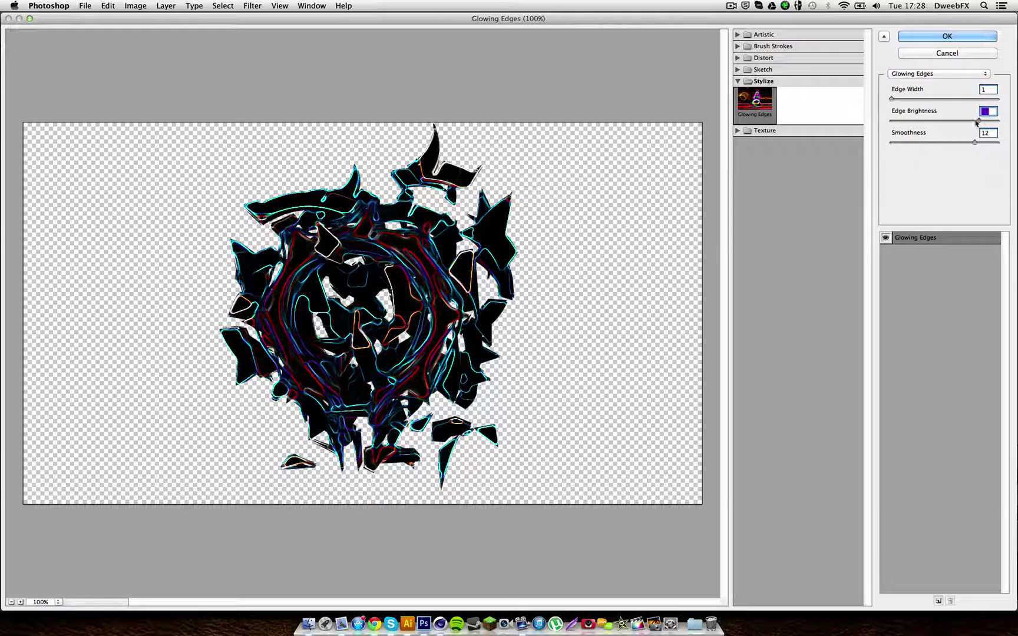
{"action": "left_click_drag", "start_coordinate": [977, 120], "coordinate": [972, 121]}
{"action": "left_click", "coordinate": [958, 36]}
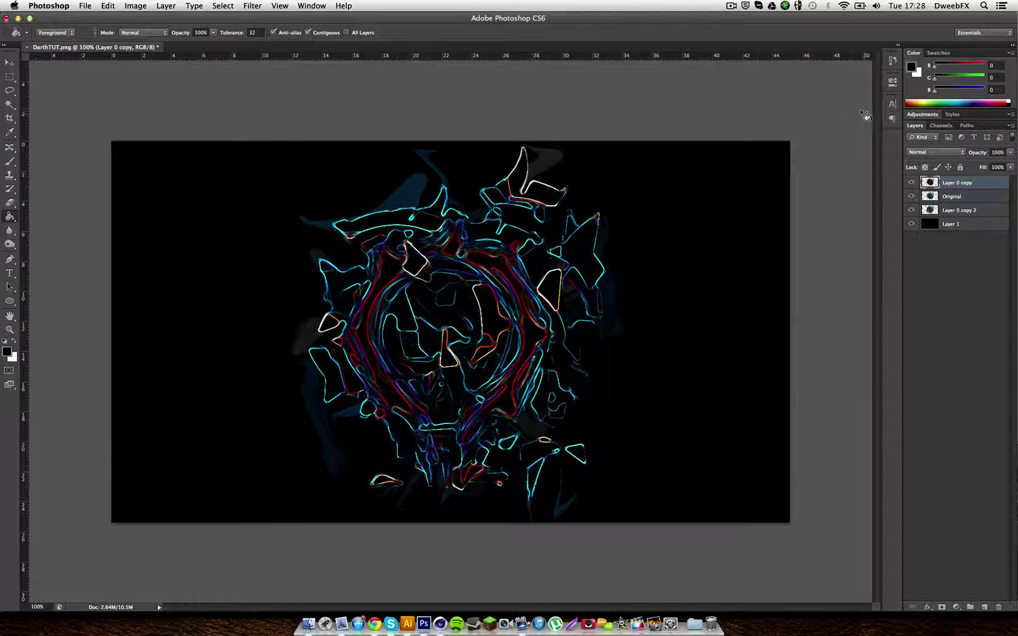
- Set Layer 0 copy's blend mode to Lighten and lower its opacity to 40%
{"action": "left_click", "coordinate": [953, 152]}
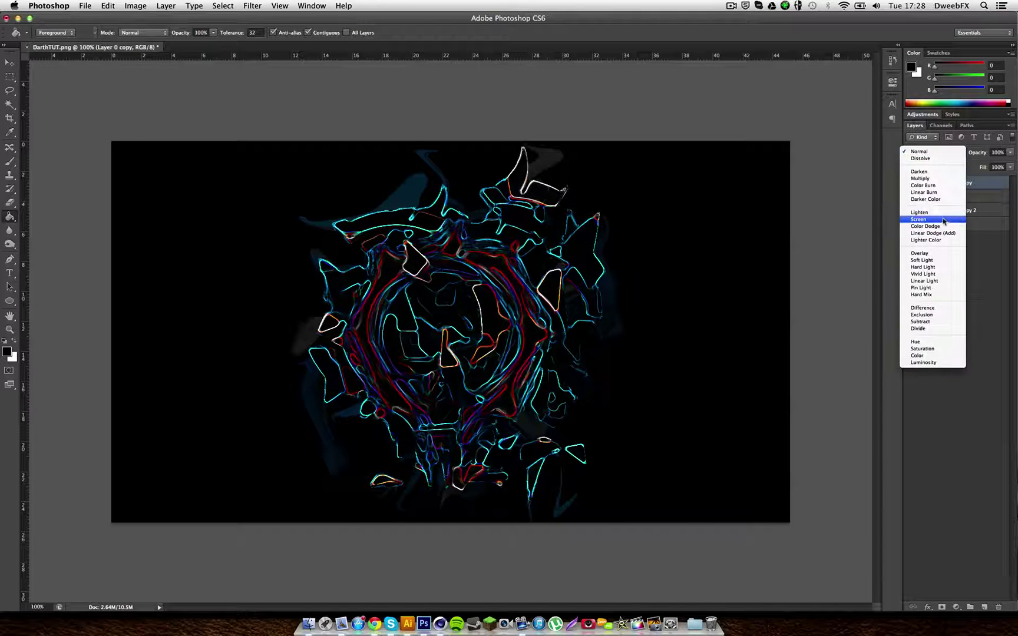
{"action": "left_click", "coordinate": [941, 213]}
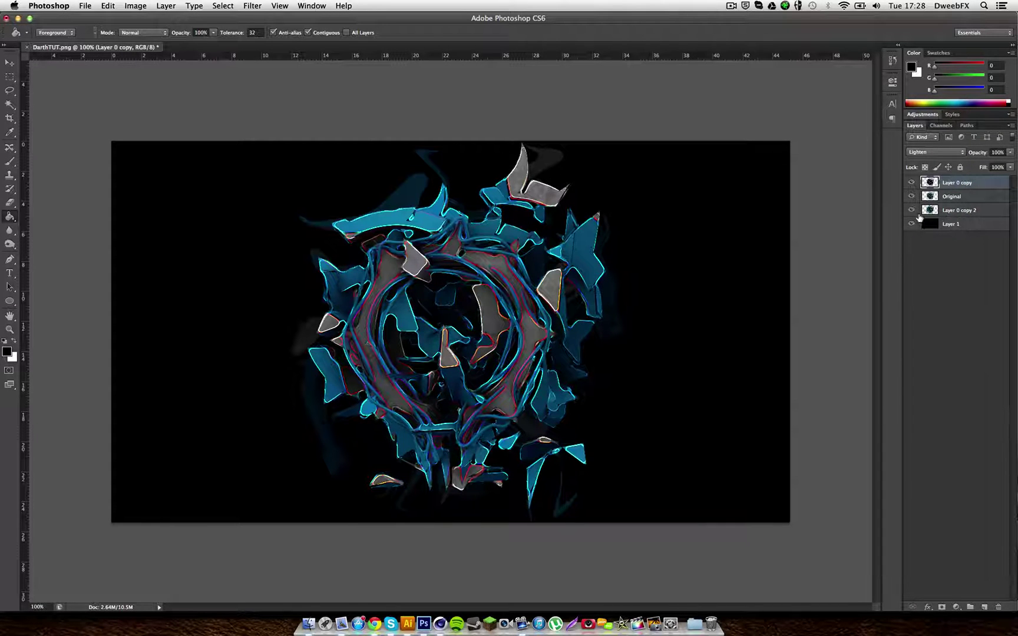
{"action": "left_click", "coordinate": [1010, 167]}
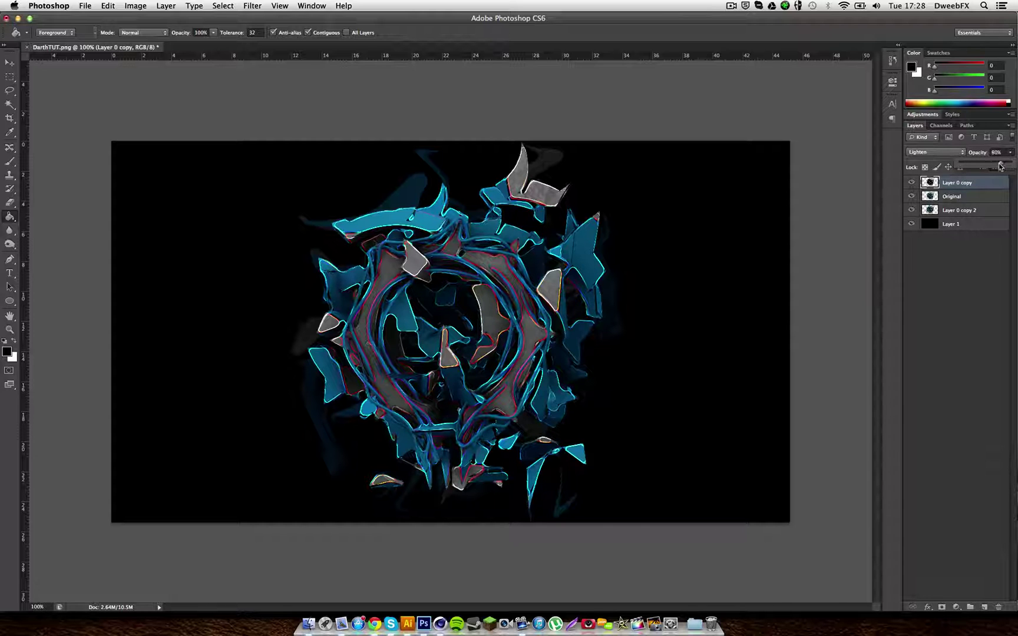
{"action": "left_click_drag", "start_coordinate": [1000, 167], "coordinate": [983, 166]}
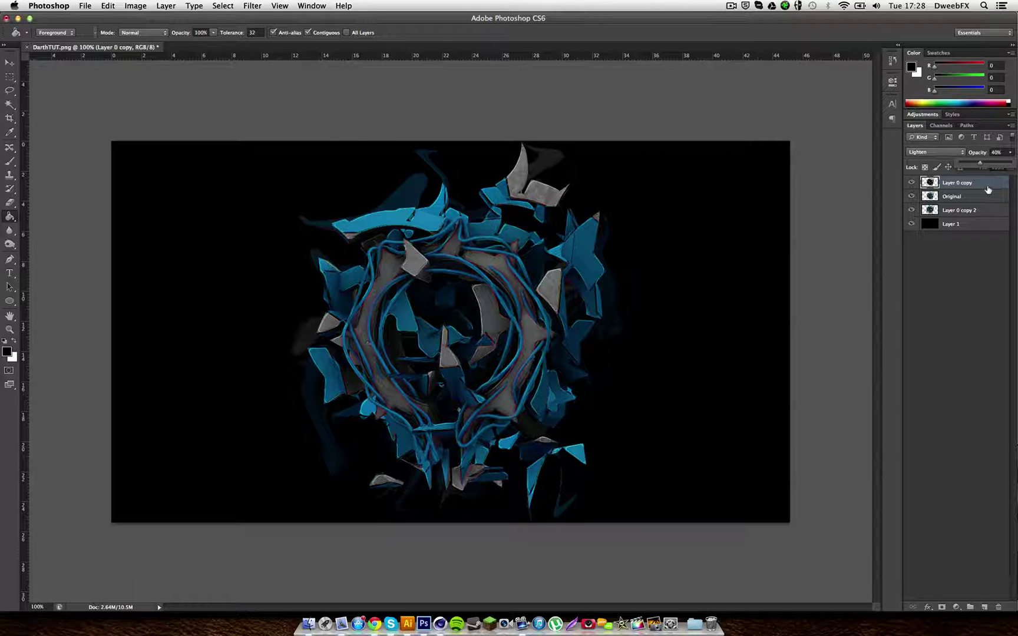
- Open FX - Exclusive Stocks.psd from the FX Designs Exclusive Pack folder in Downloads, leaving Layer 0 copy 2 selected in DarthTUT.png
{"action": "left_click", "coordinate": [985, 210]}
{"action": "right_click", "coordinate": [218, 47]}
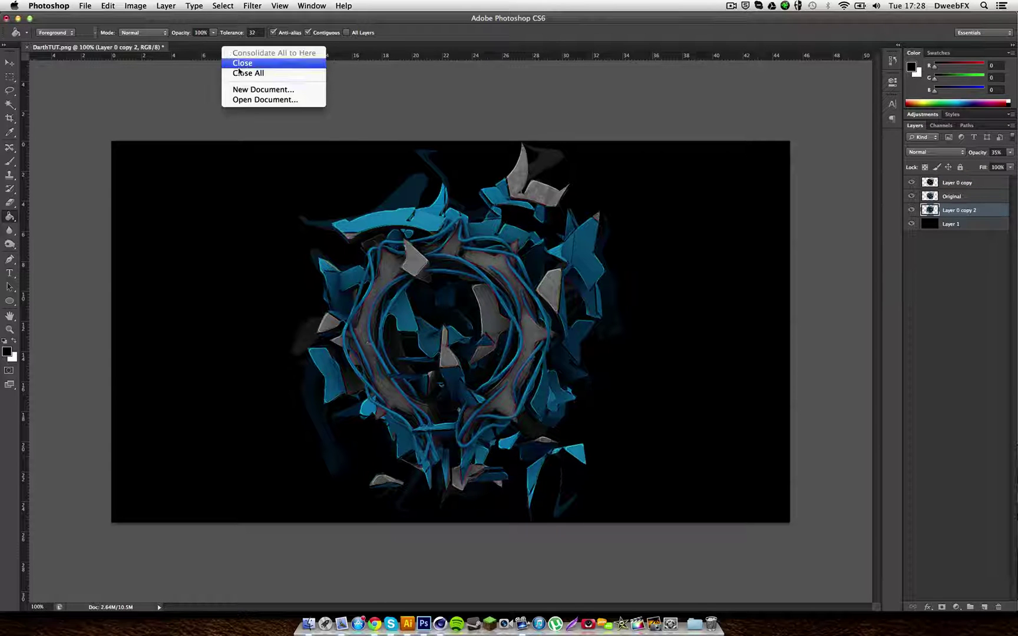
{"action": "left_click", "coordinate": [263, 103]}
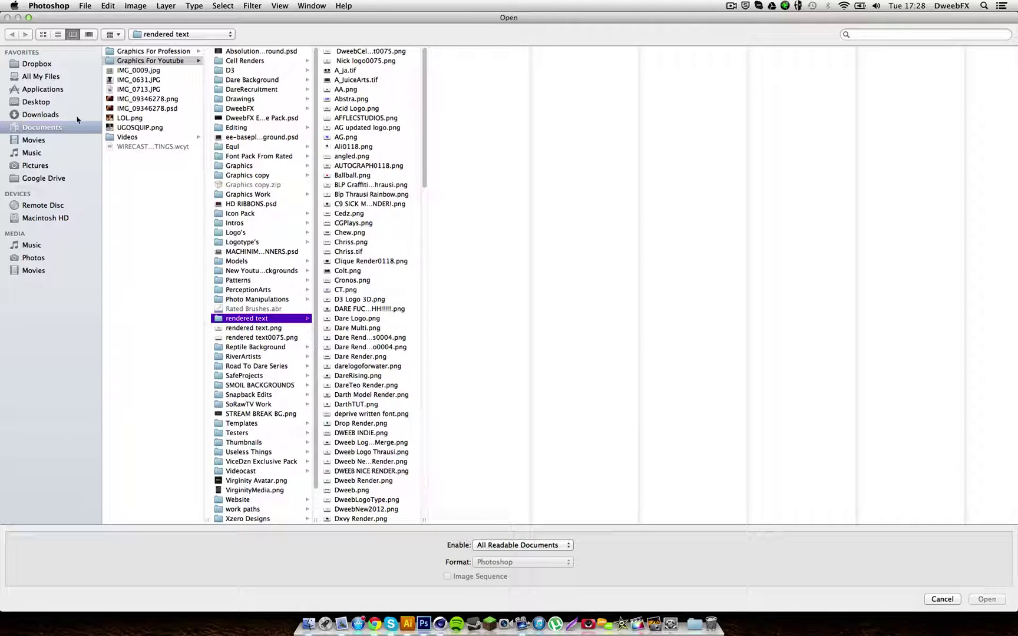
{"action": "left_click", "coordinate": [37, 115]}
{"action": "left_click", "coordinate": [176, 62]}
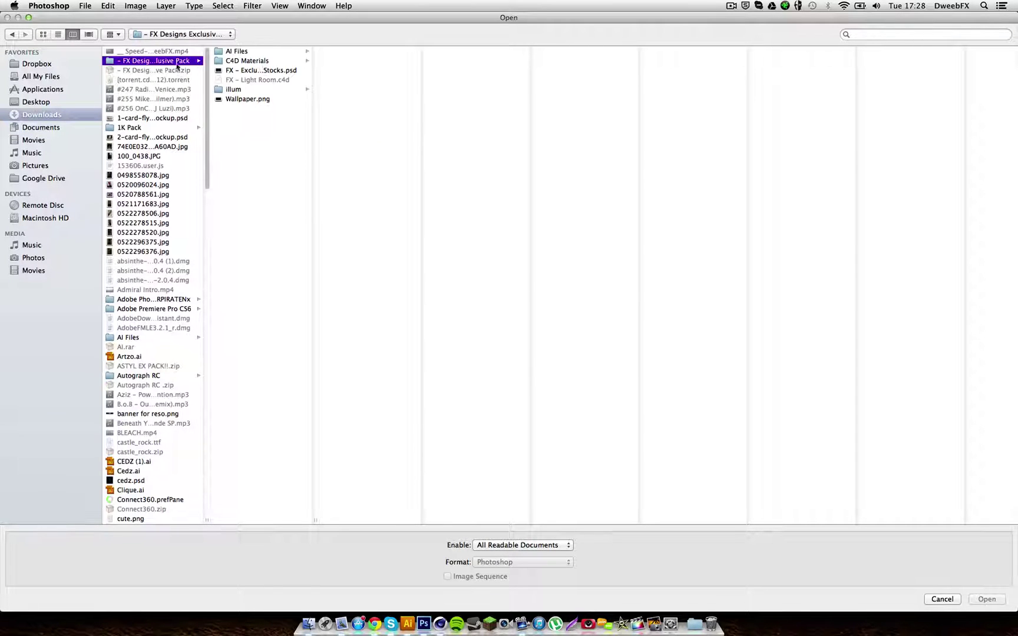
{"action": "left_click", "coordinate": [260, 70]}
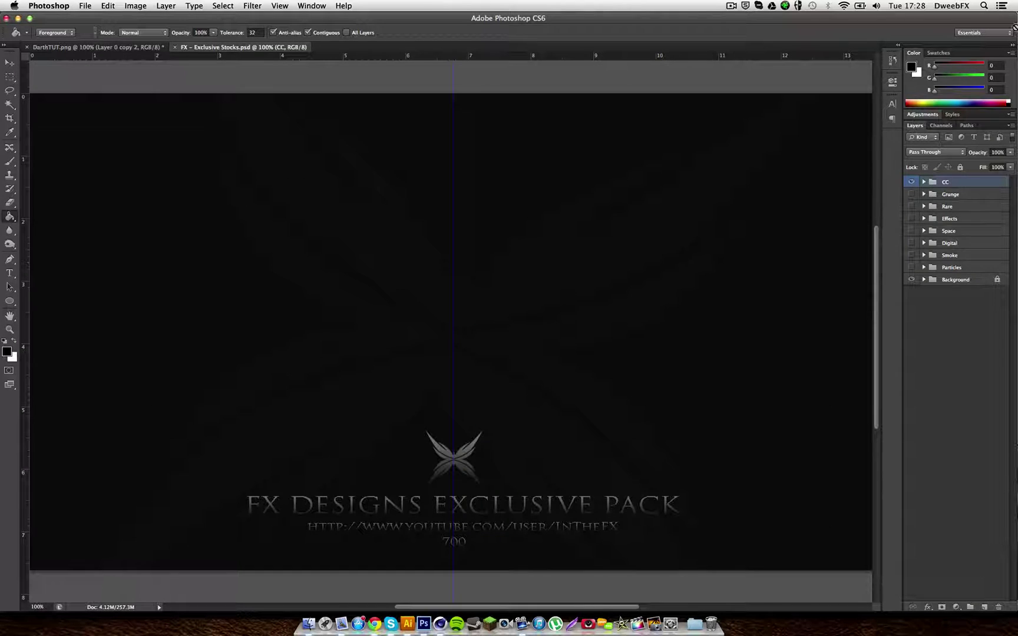
{"action": "left_click", "coordinate": [381, 276]}
{"action": "left_click", "coordinate": [605, 211]}
- Copy the CC group from the stocks file into DarthTUT.png and place it above all other layers
{"action": "left_click", "coordinate": [14, 64]}
{"action": "left_click", "coordinate": [82, 47]}
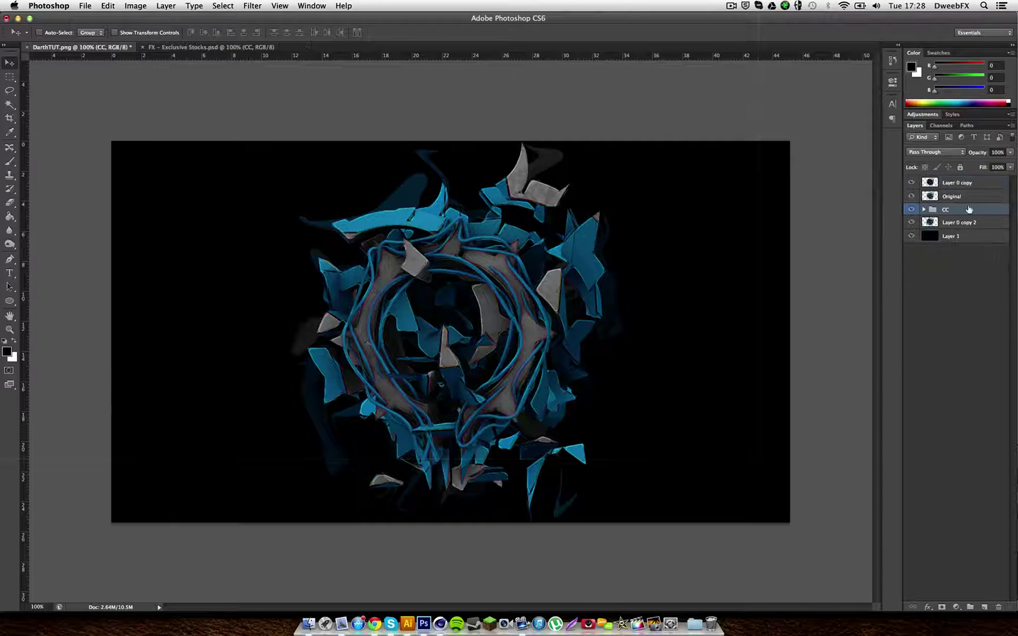
{"action": "left_click_drag", "start_coordinate": [966, 210], "coordinate": [969, 178]}
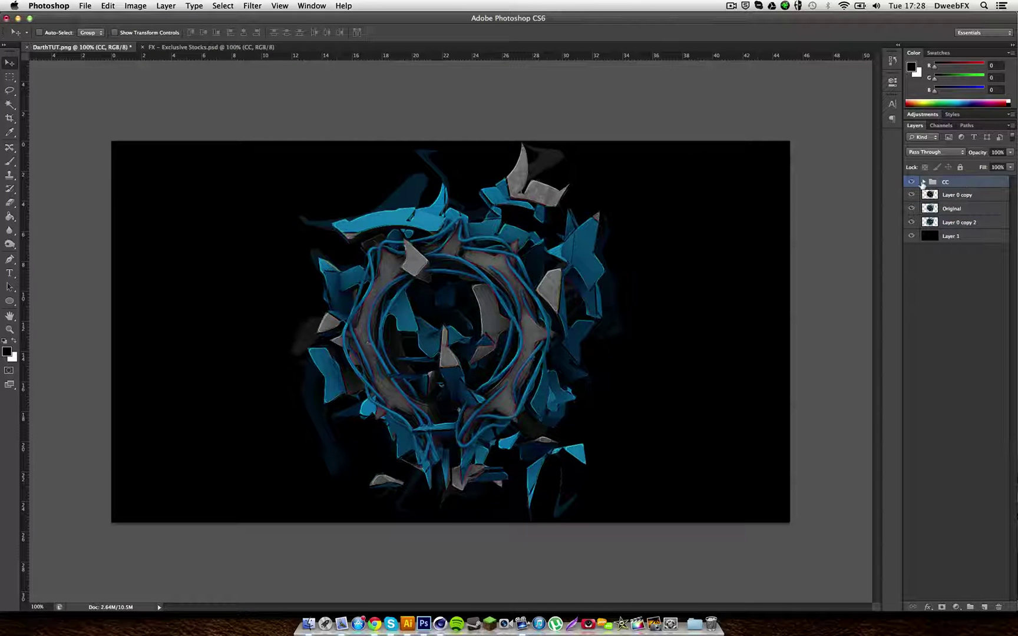
- Show the FX - Lighten colour correction inside the CC group and raise Layer 0 copy 2's opacity to 52%
{"action": "left_click", "coordinate": [922, 182]}
{"action": "left_click", "coordinate": [910, 194]}
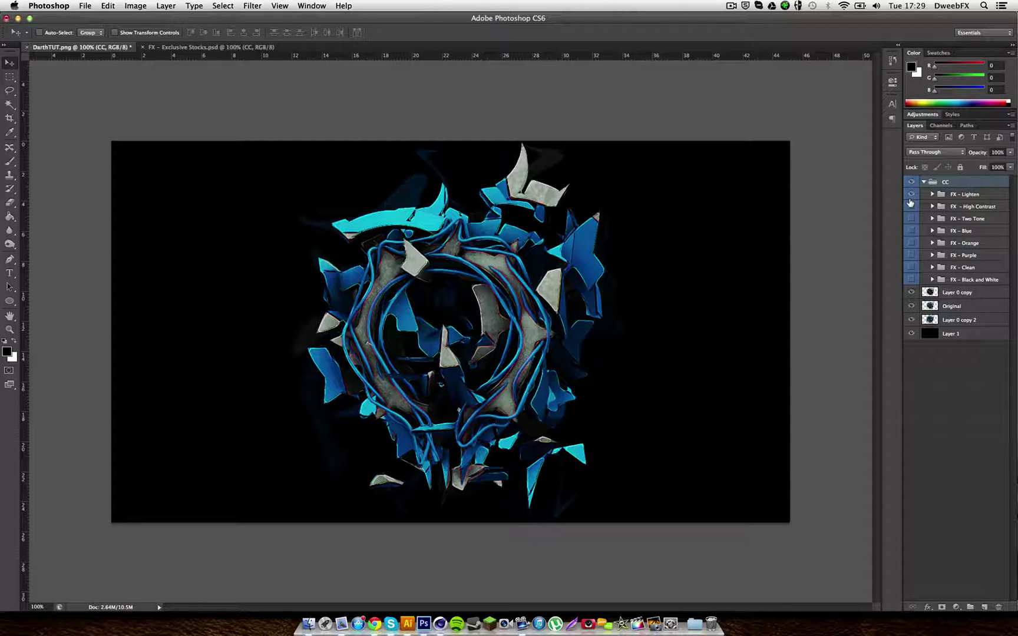
{"action": "left_click", "coordinate": [979, 320]}
{"action": "left_click", "coordinate": [1010, 152]}
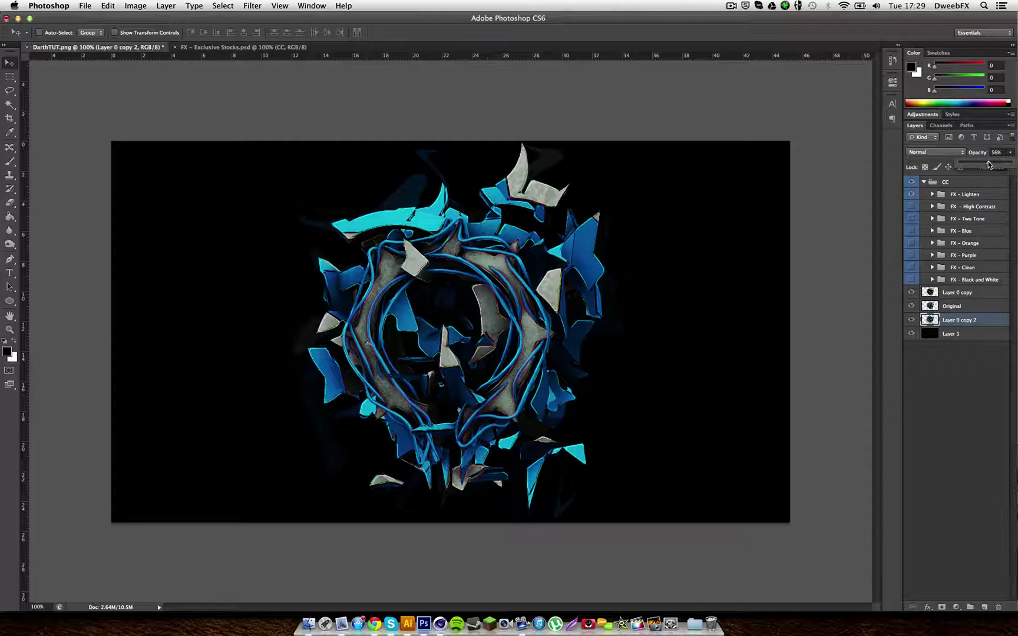
{"action": "left_click_drag", "start_coordinate": [979, 166], "coordinate": [985, 164]}
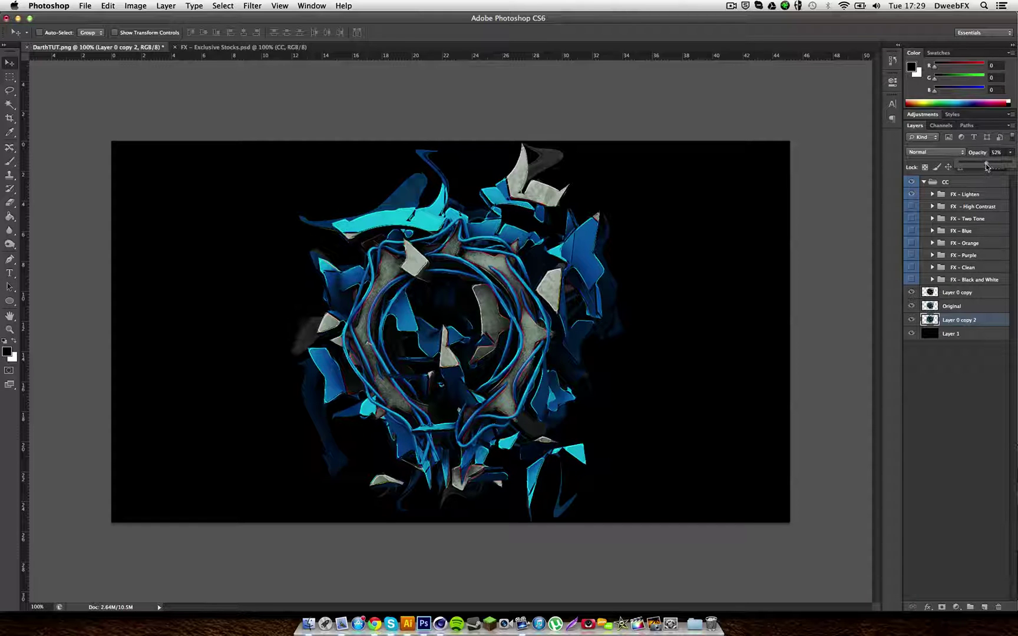
- Hide FX - Lighten and preview the CC group's other colour corrections one at a time, from High Contrast to Black and White
{"action": "left_click", "coordinate": [911, 194]}
{"action": "left_click", "coordinate": [911, 207]}
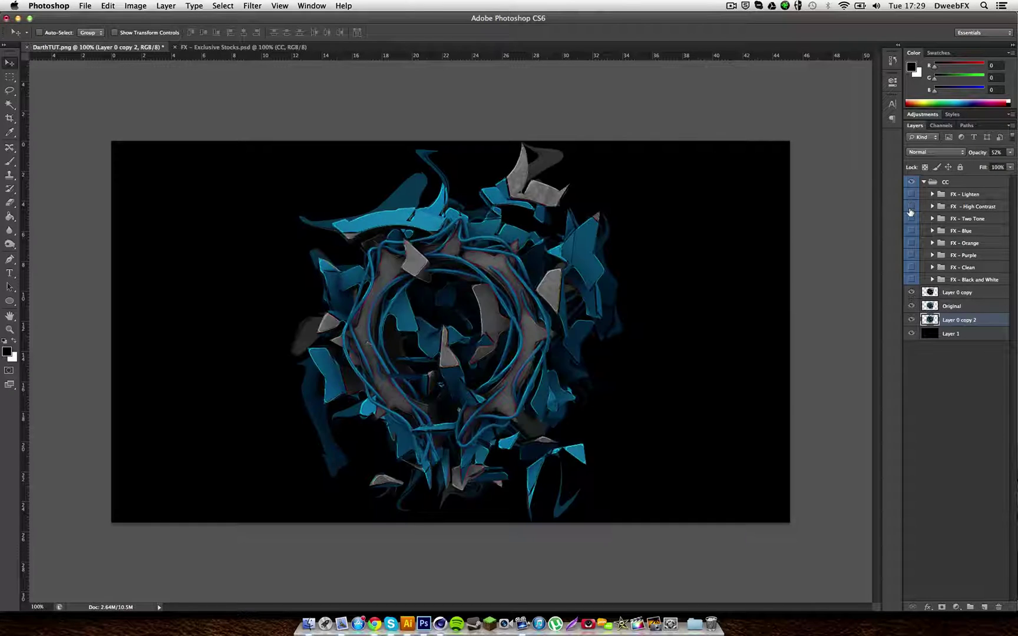
{"action": "left_click", "coordinate": [910, 218]}
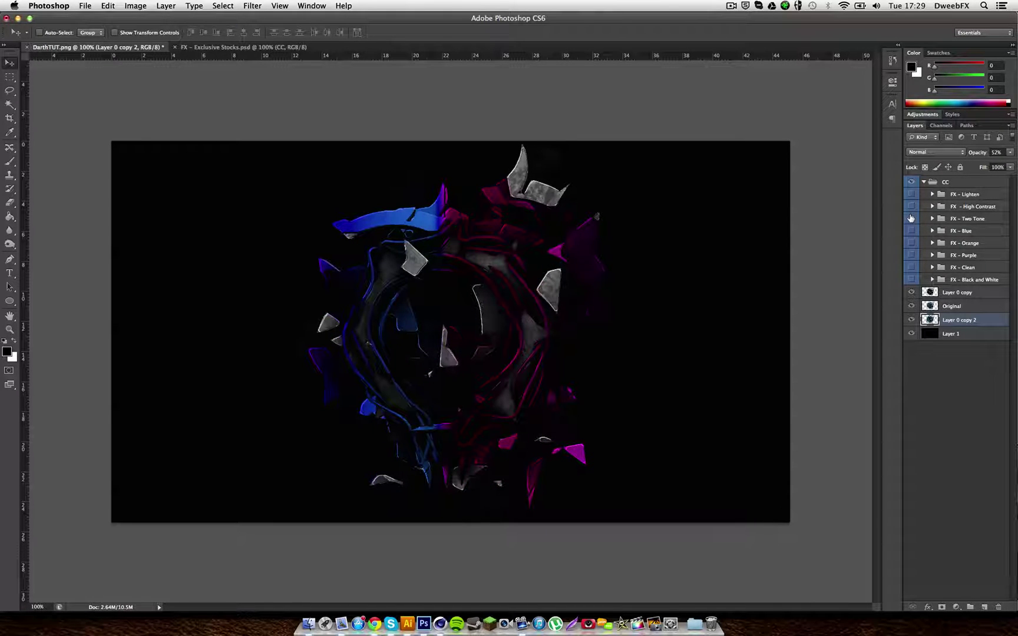
{"action": "left_click", "coordinate": [911, 219]}
{"action": "left_click", "coordinate": [910, 231]}
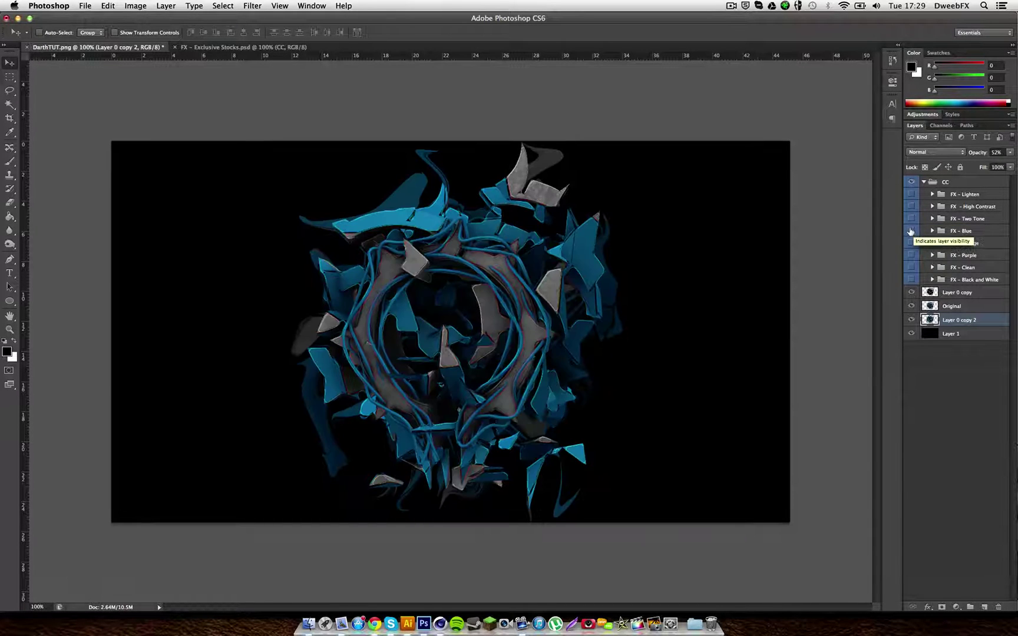
{"action": "left_click", "coordinate": [910, 230]}
{"action": "left_click", "coordinate": [911, 243]}
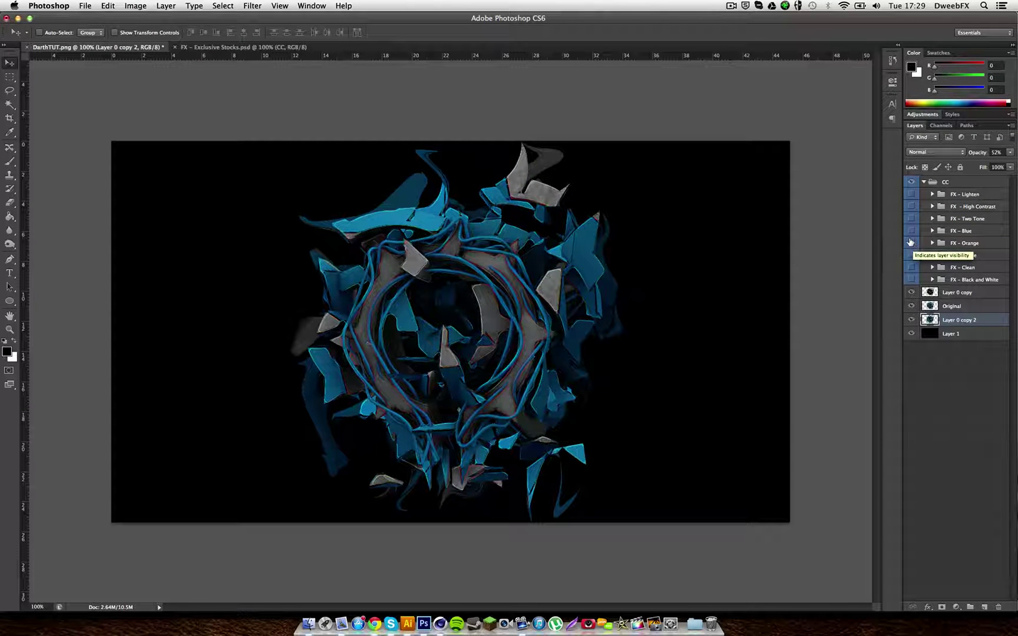
{"action": "left_click", "coordinate": [911, 242]}
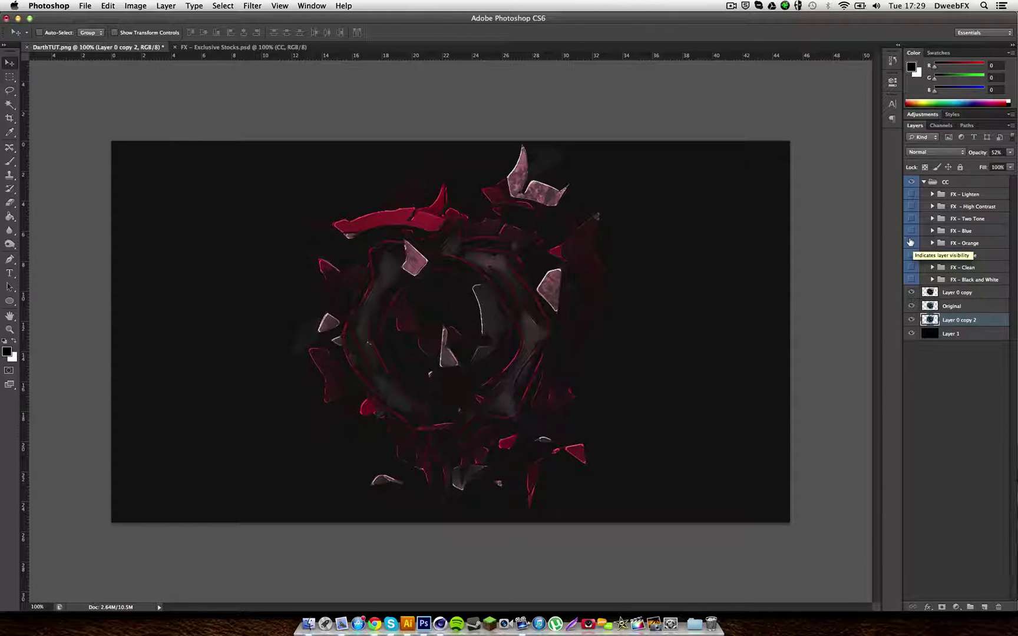
{"action": "left_click", "coordinate": [910, 243]}
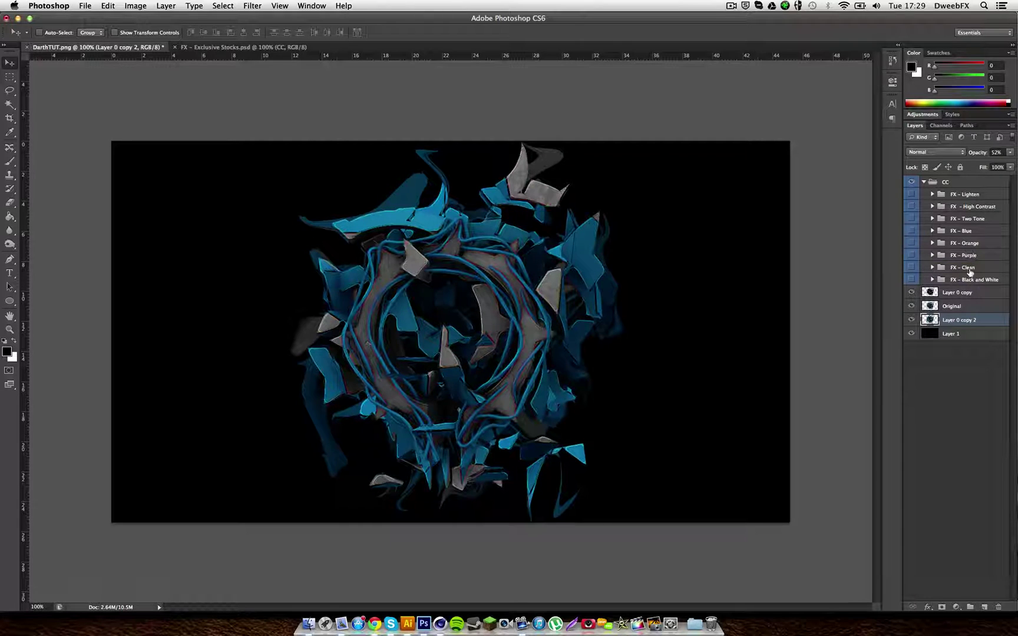
{"action": "left_click", "coordinate": [911, 255]}
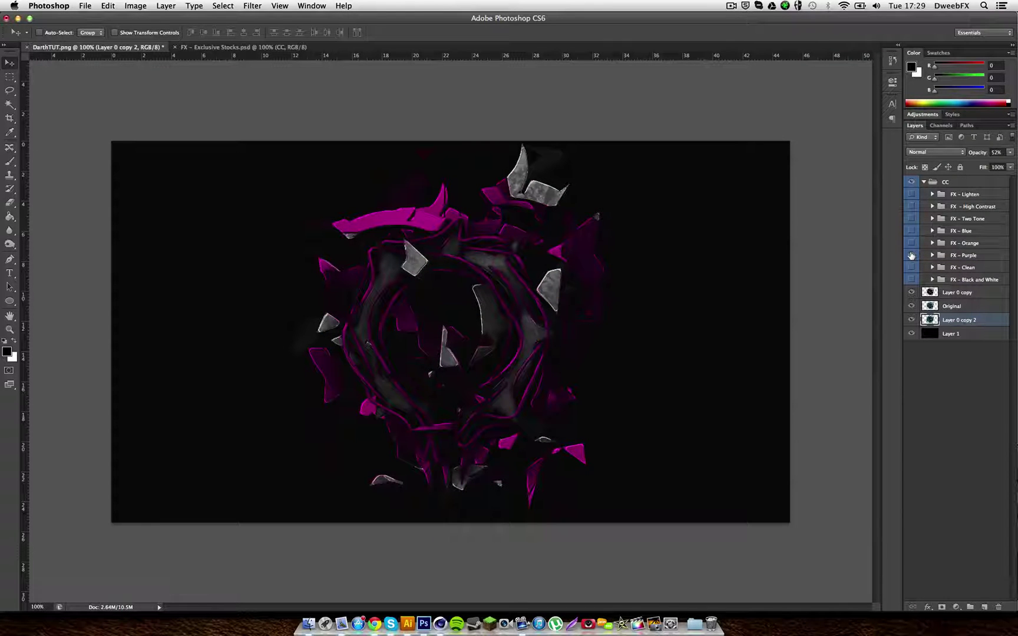
{"action": "left_click", "coordinate": [911, 255]}
{"action": "left_click", "coordinate": [911, 268]}
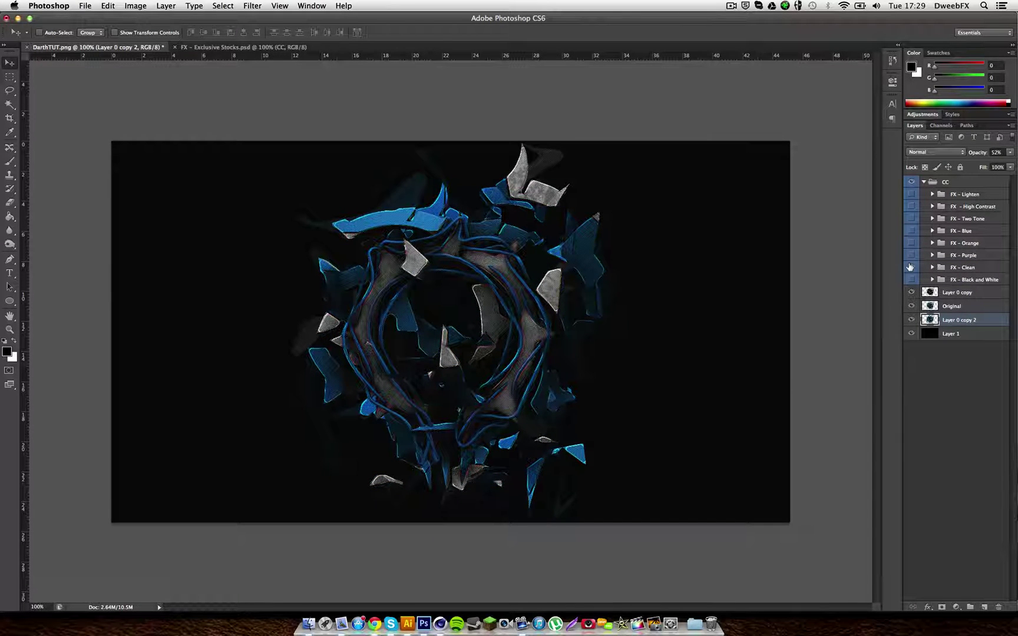
{"action": "left_click", "coordinate": [910, 268]}
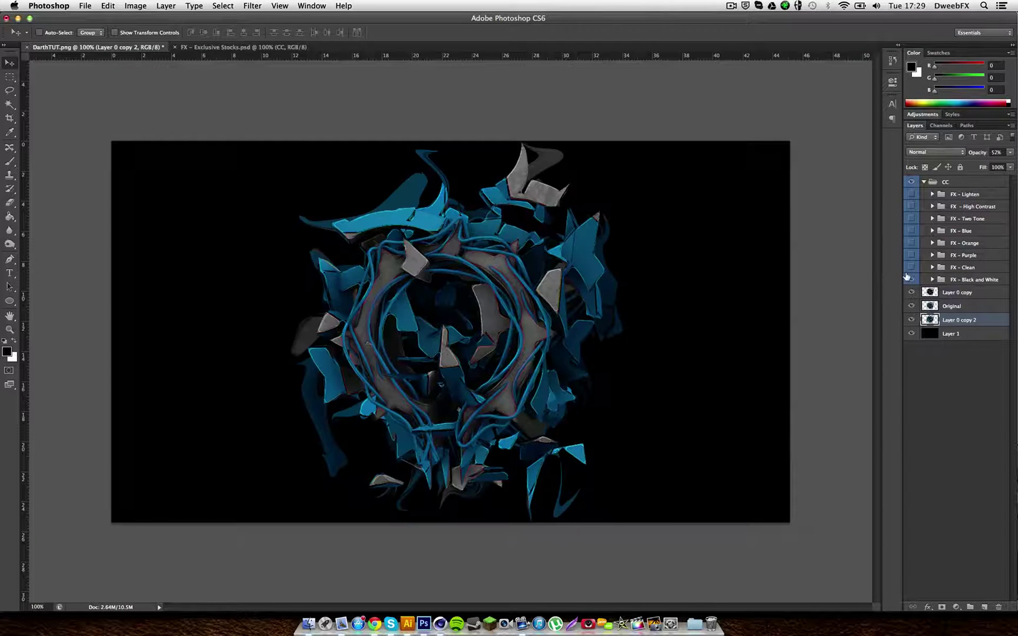
{"action": "left_click", "coordinate": [910, 279]}
{"action": "left_click", "coordinate": [910, 279]}
{"action": "left_click", "coordinate": [911, 219]}
- Add a new layer directly above Original and clip it to that layer
{"action": "left_click", "coordinate": [969, 307]}
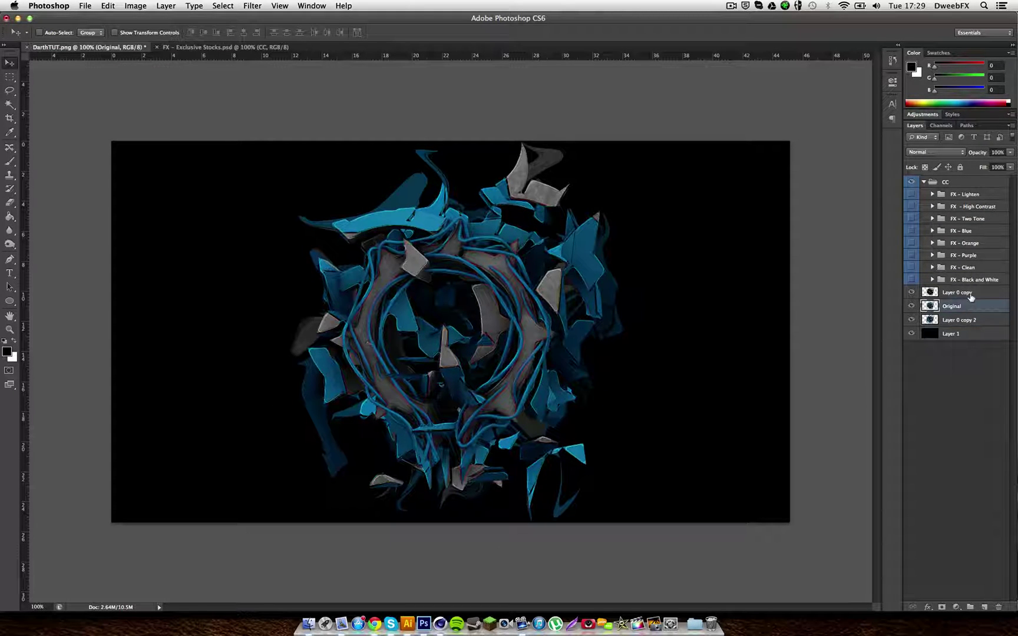
{"action": "left_click", "coordinate": [984, 606]}
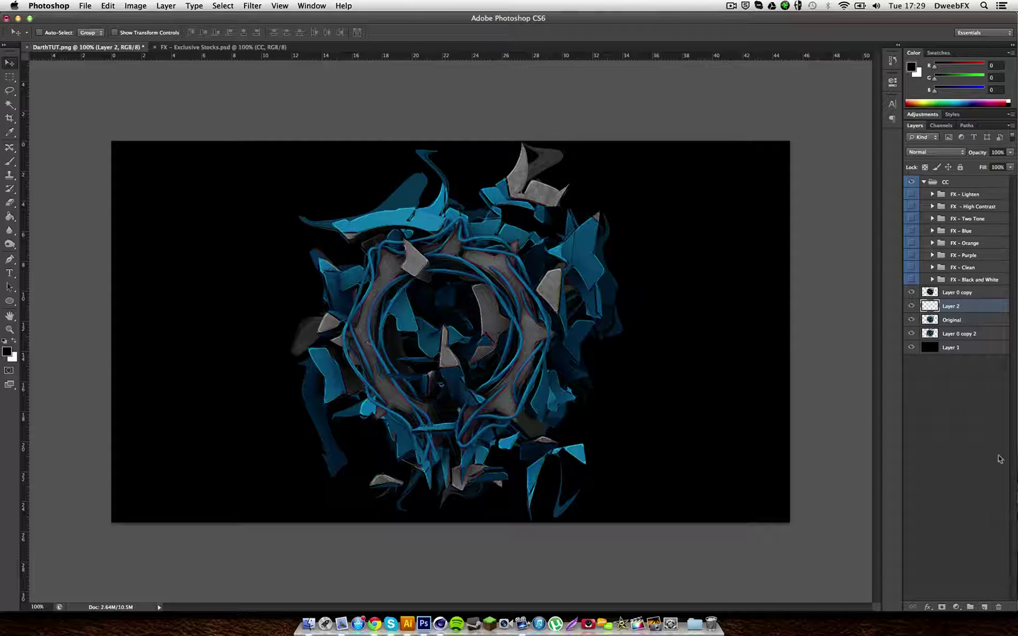
{"action": "left_click", "coordinate": [968, 310], "text": "alt"}
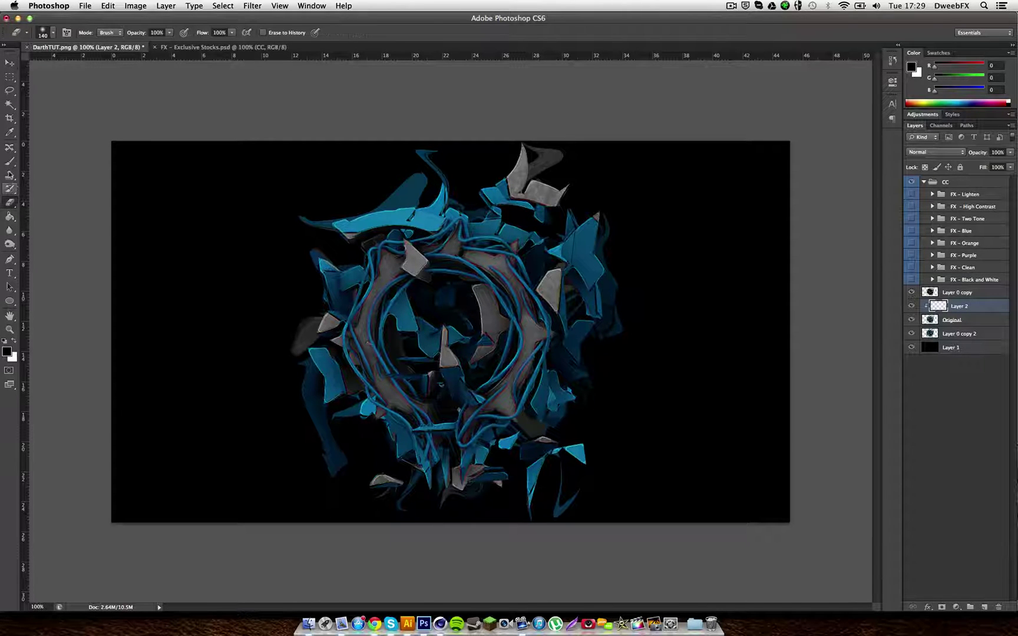
- Paint black with the Brush over the logo's centre and surrounding shards on Layer 2 and set the layer's blend mode to Overlay
{"action": "left_click", "coordinate": [9, 161]}
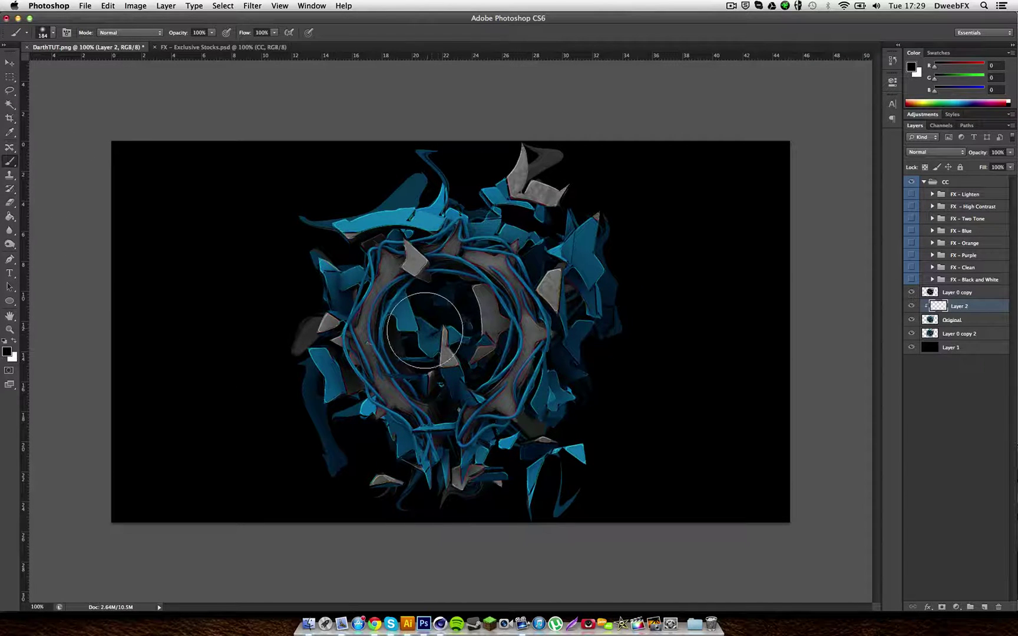
{"action": "mouse_move", "coordinate": [439, 333]}
{"action": "left_mouse_down"}
{"action": "mouse_move", "coordinate": [454, 329]}
{"action": "mouse_move", "coordinate": [432, 341]}
{"action": "mouse_move", "coordinate": [434, 353]}
{"action": "mouse_move", "coordinate": [550, 218]}
{"action": "mouse_move", "coordinate": [614, 335]}
{"action": "mouse_move", "coordinate": [586, 386]}
{"action": "mouse_move", "coordinate": [533, 435]}
{"action": "mouse_move", "coordinate": [565, 445]}
{"action": "mouse_move", "coordinate": [586, 268]}
{"action": "mouse_move", "coordinate": [473, 205]}
{"action": "mouse_move", "coordinate": [391, 199]}
{"action": "mouse_move", "coordinate": [335, 267]}
{"action": "mouse_move", "coordinate": [308, 362]}
{"action": "mouse_move", "coordinate": [373, 466]}
{"action": "mouse_move", "coordinate": [451, 489]}
{"action": "mouse_move", "coordinate": [601, 461]}
{"action": "left_mouse_up"}
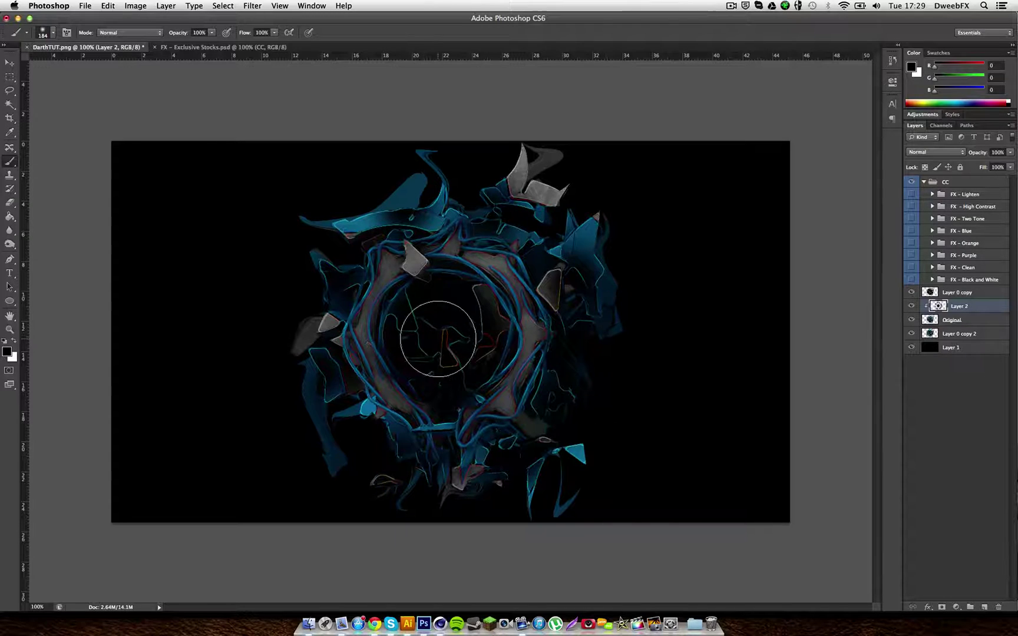
{"action": "left_click", "coordinate": [949, 152]}
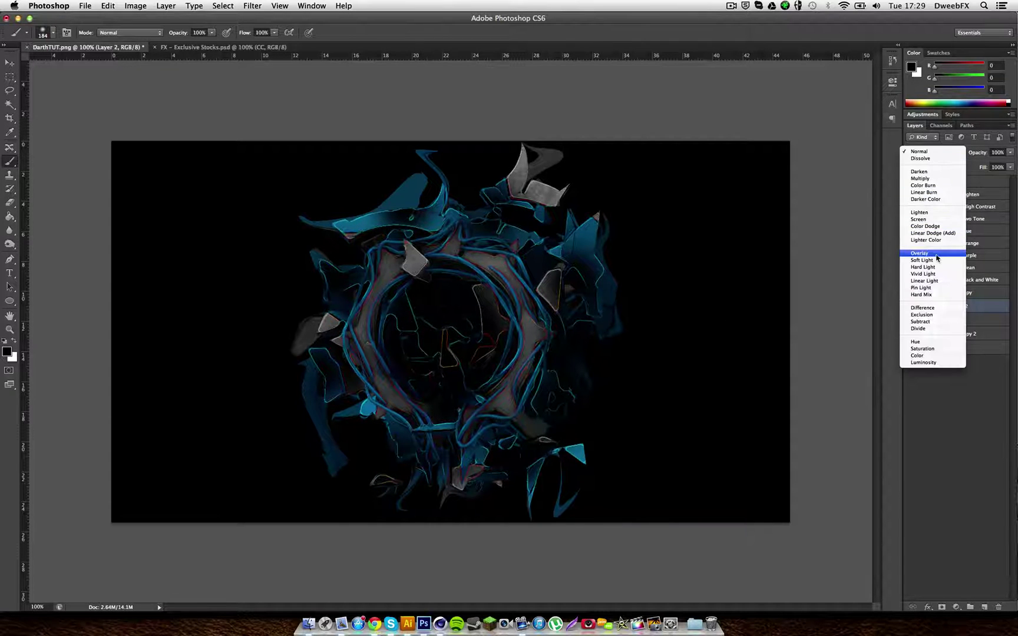
{"action": "left_click", "coordinate": [940, 254]}
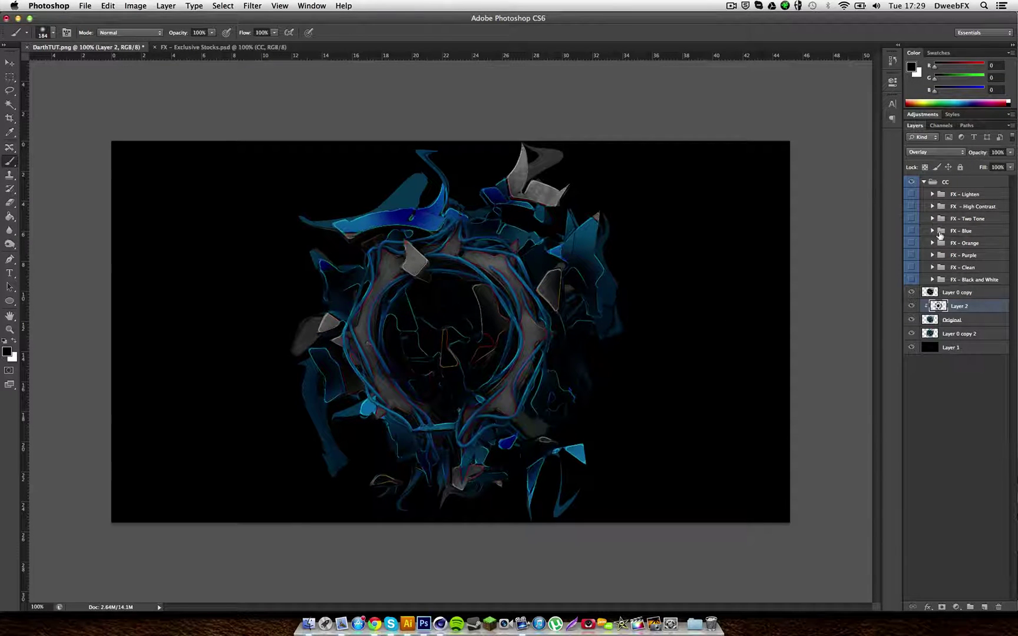
- Show the FX - Lighten colour correction and lower Layer 2's opacity to 18%
{"action": "left_click", "coordinate": [912, 194]}
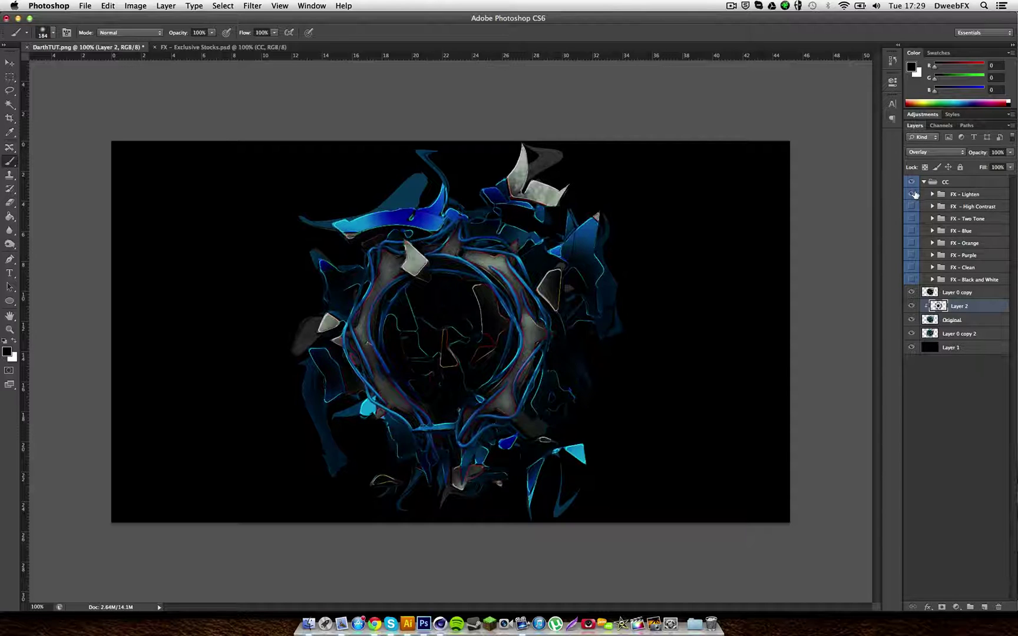
{"action": "left_click", "coordinate": [1010, 152]}
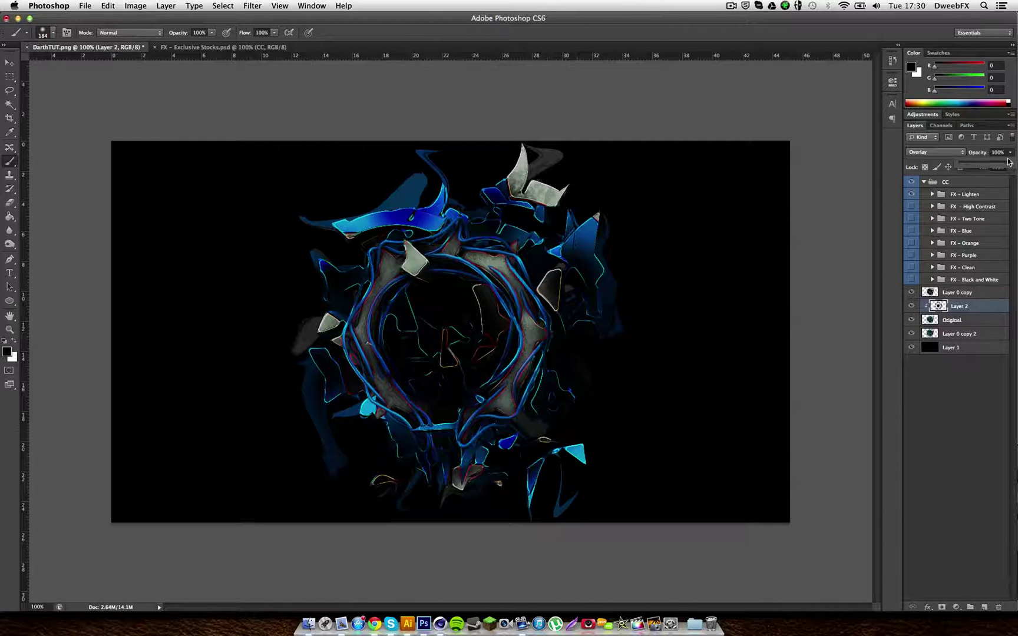
{"action": "left_click_drag", "start_coordinate": [1010, 164], "coordinate": [990, 164]}
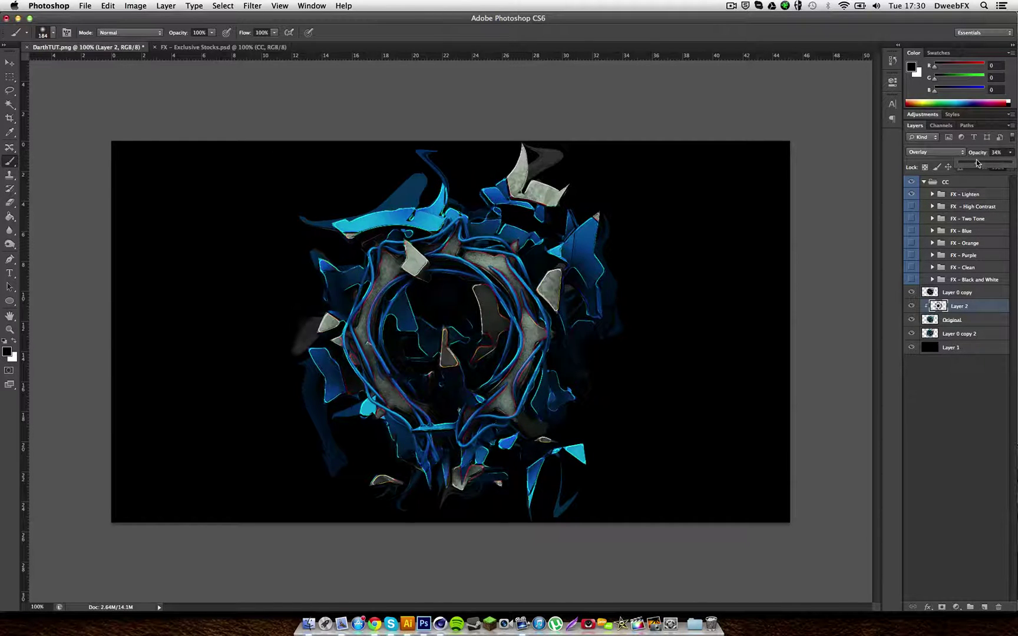
{"action": "left_click_drag", "start_coordinate": [967, 164], "coordinate": [969, 165]}
{"action": "left_click", "coordinate": [620, 339]}
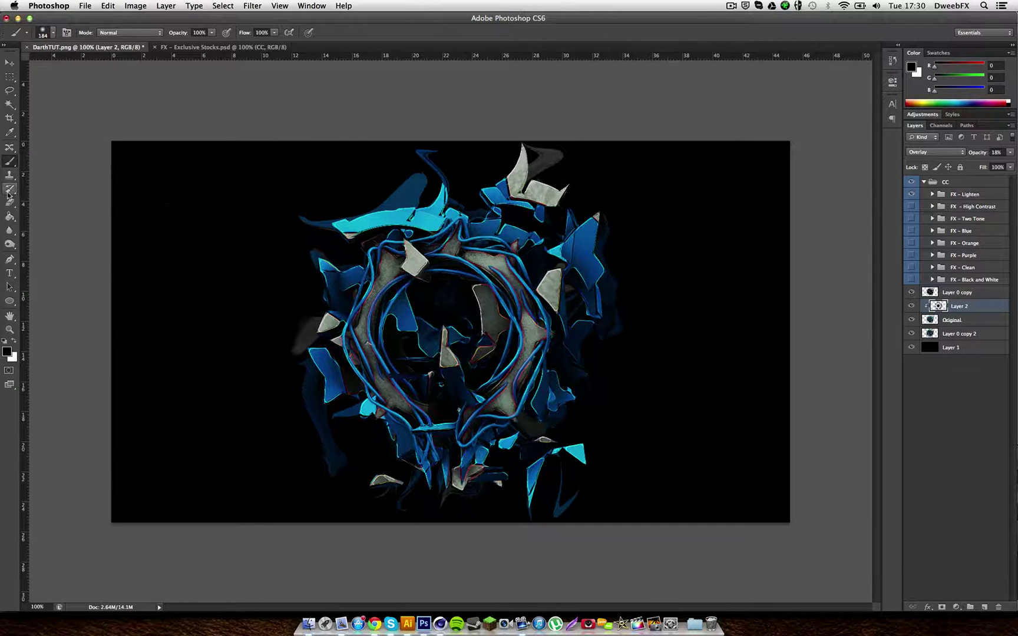
- Paint white highlights over the ring, its centre and the surrounding shards on Layer 2
{"action": "left_click", "coordinate": [13, 341]}
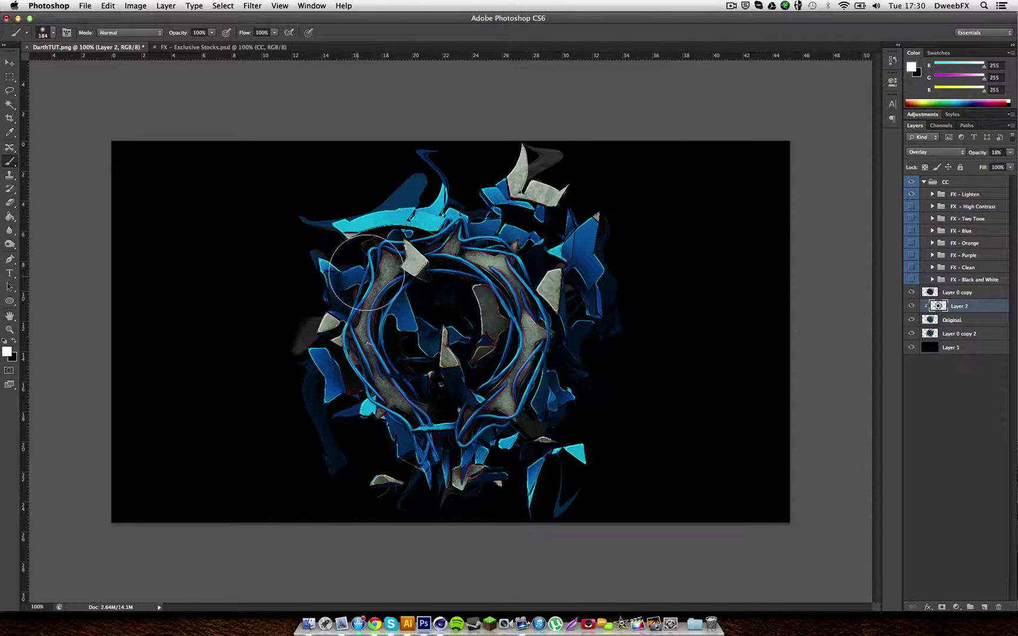
{"action": "mouse_move", "coordinate": [371, 271]}
{"action": "left_mouse_down"}
{"action": "mouse_move", "coordinate": [383, 365]}
{"action": "mouse_move", "coordinate": [489, 365]}
{"action": "mouse_move", "coordinate": [471, 248]}
{"action": "mouse_move", "coordinate": [430, 342]}
{"action": "left_mouse_up"}
{"action": "mouse_move", "coordinate": [459, 235]}
{"action": "left_mouse_down"}
{"action": "mouse_move", "coordinate": [342, 277]}
{"action": "mouse_move", "coordinate": [572, 241]}
{"action": "mouse_move", "coordinate": [418, 454]}
{"action": "mouse_move", "coordinate": [505, 476]}
{"action": "mouse_move", "coordinate": [538, 467]}
{"action": "left_mouse_up"}
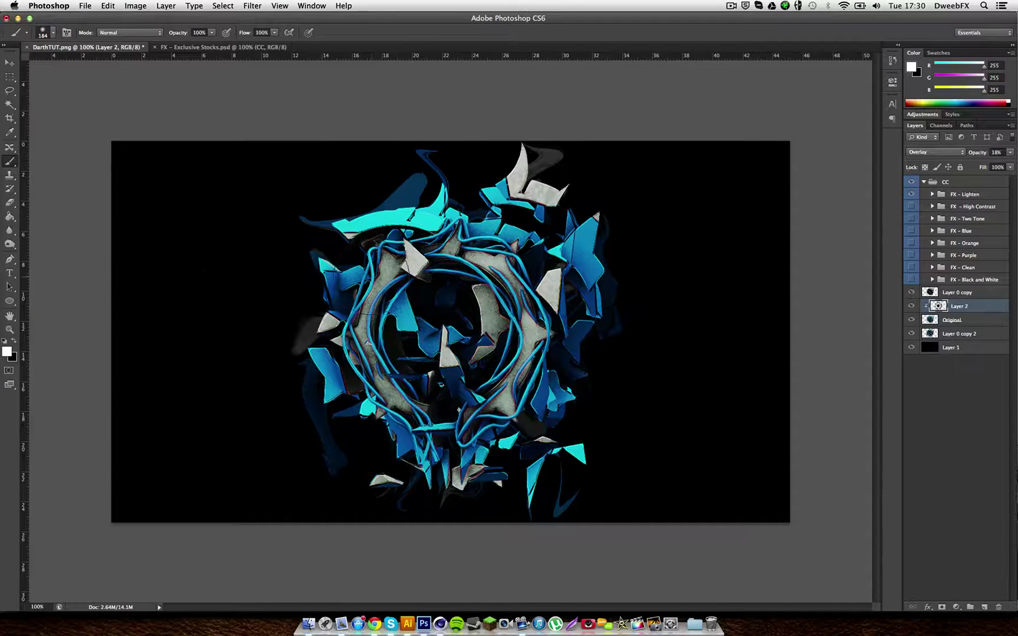
- Paint black shading over the shards in the ring's centre on Layer 2
{"action": "left_click", "coordinate": [15, 342]}
{"action": "mouse_move", "coordinate": [395, 346]}
{"action": "left_mouse_down"}
{"action": "mouse_move", "coordinate": [462, 338]}
{"action": "mouse_move", "coordinate": [437, 327]}
{"action": "left_mouse_up"}
{"action": "left_click_drag", "start_coordinate": [361, 406], "coordinate": [364, 433]}
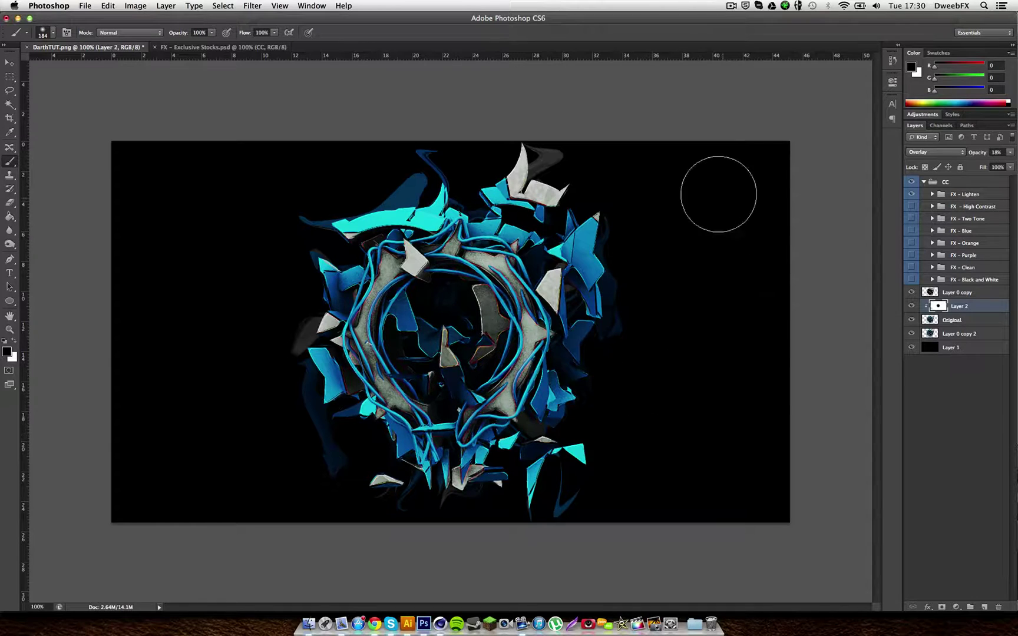